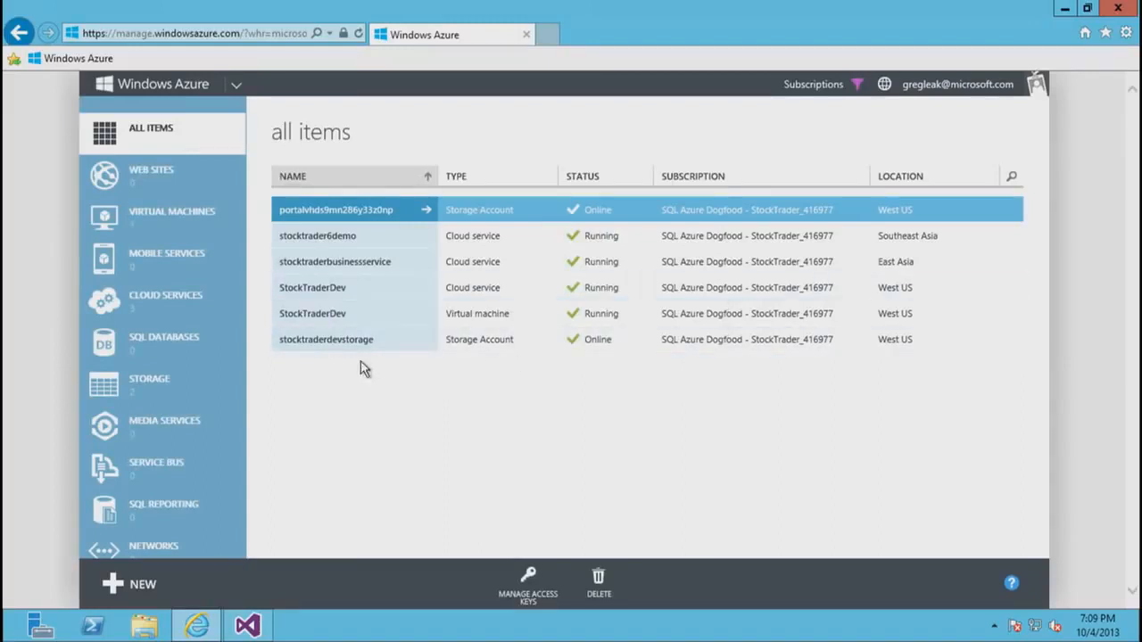
- Start a custom SQL database named TestDatabase, assign it to a new SQL database server, and continue to the server settings
click(176, 358)
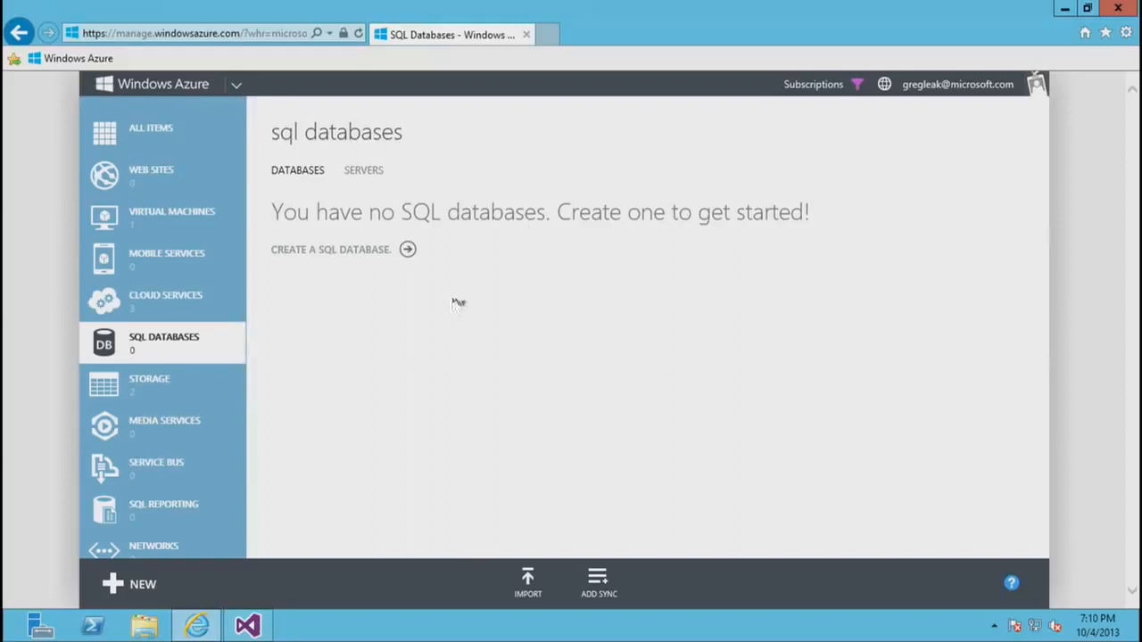
click(407, 253)
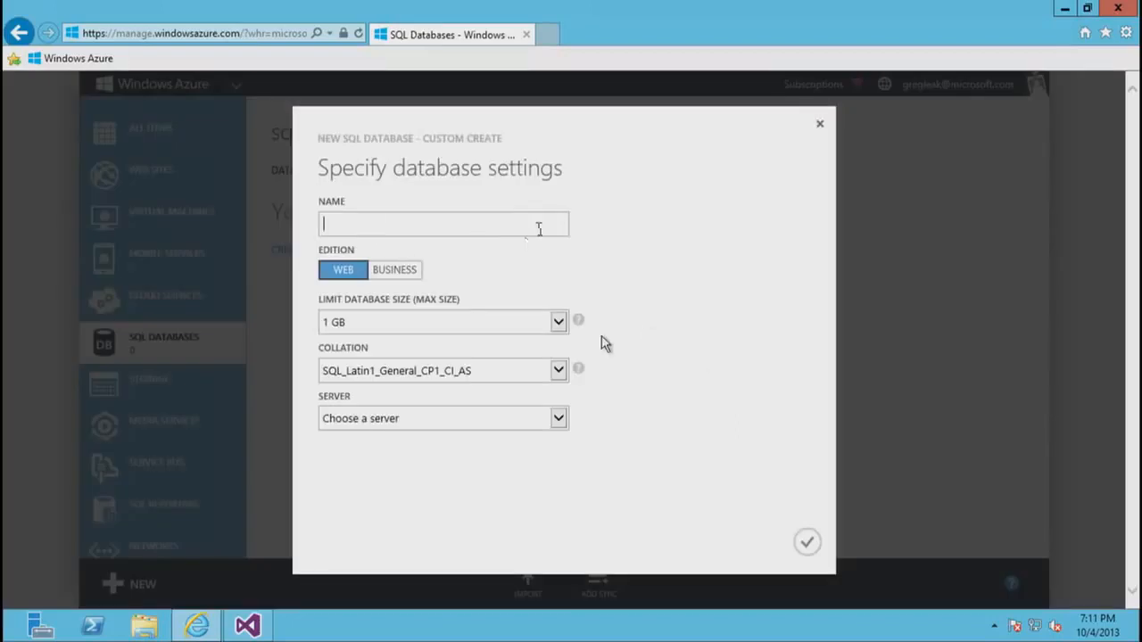
text(TestDatabase)
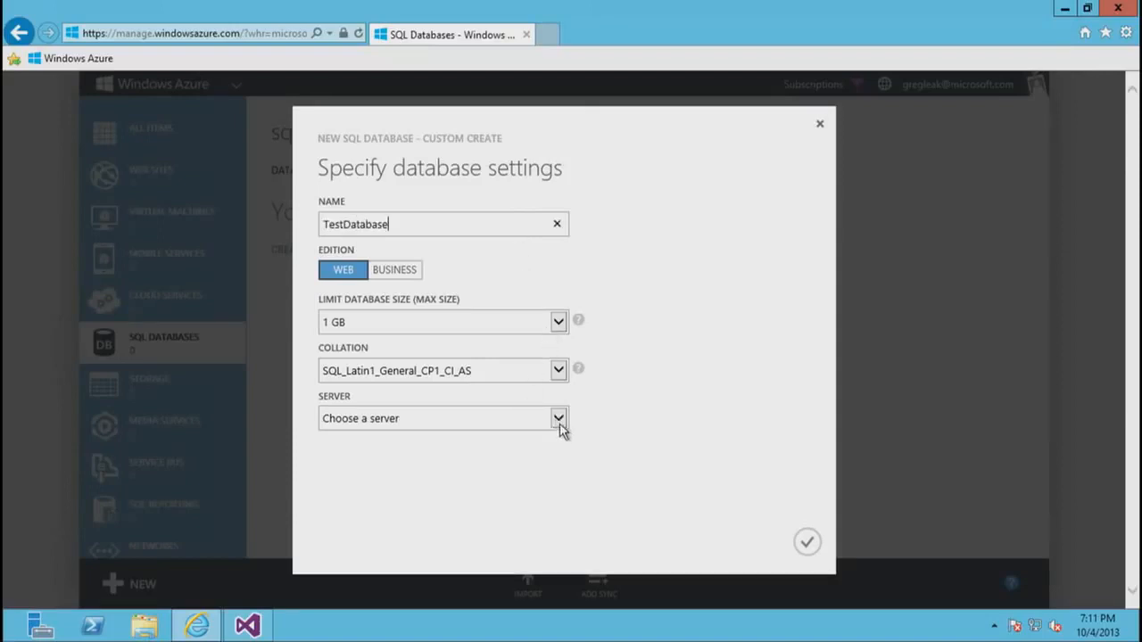
click(558, 419)
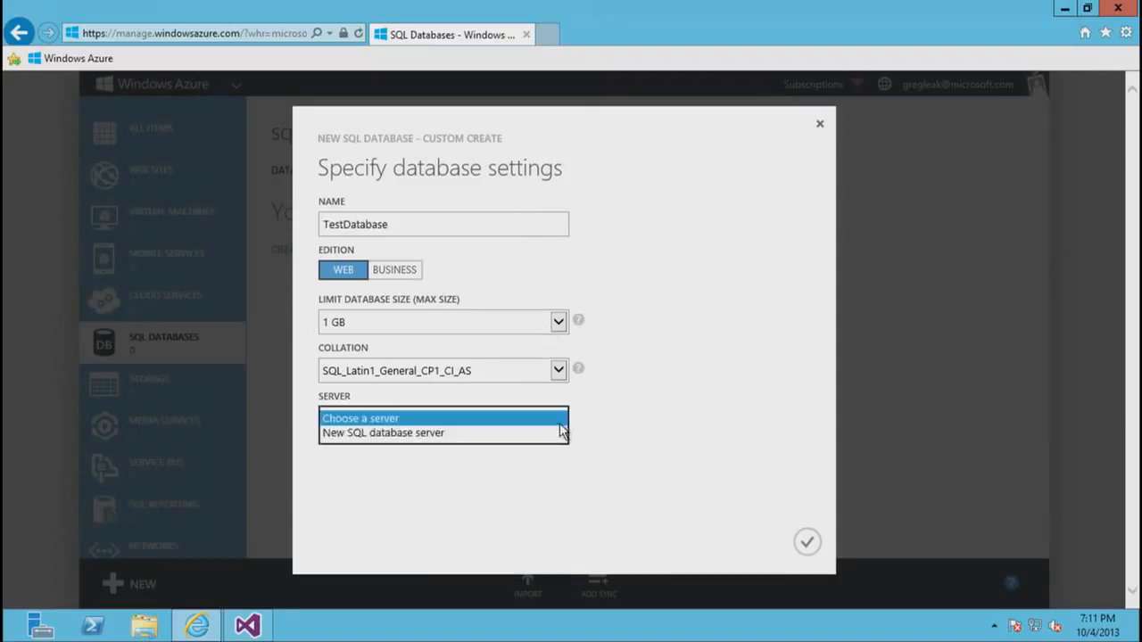
click(444, 435)
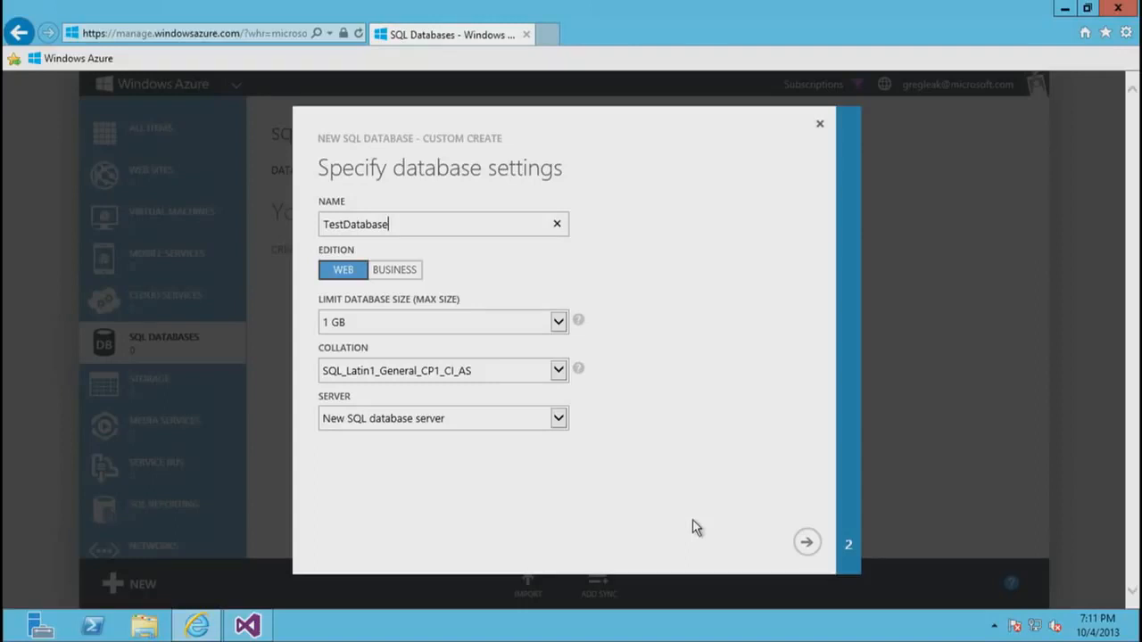
click(805, 546)
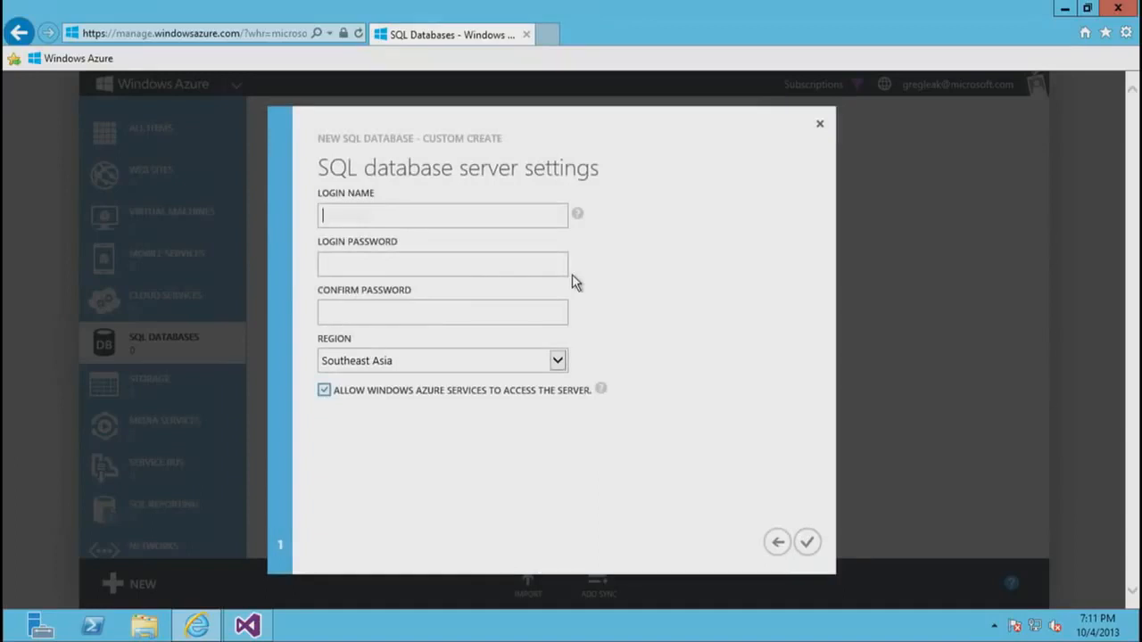
- Enter the server's login name and login password, confirm the password, set the region to East Asia, and create the database
text(g)
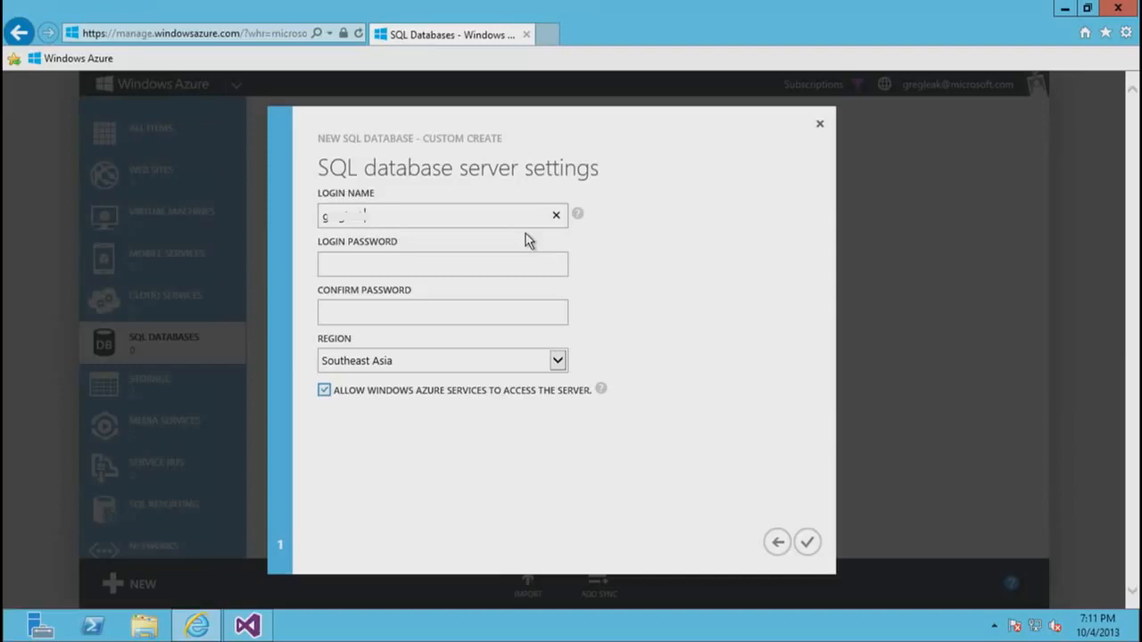
click(503, 264)
text(•••••••••)
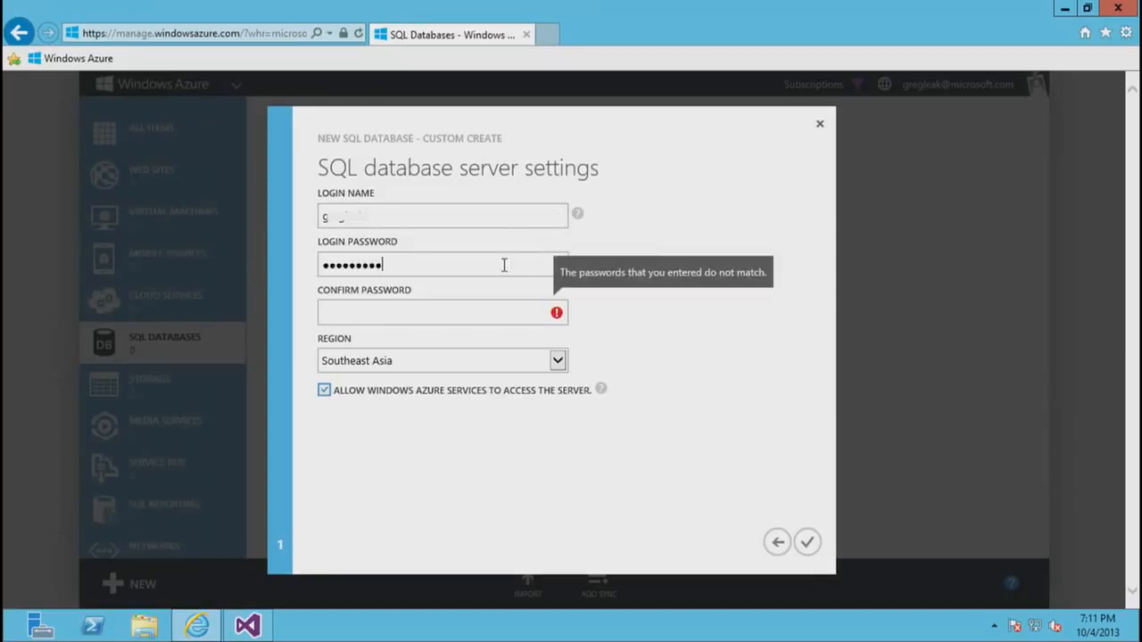
key(Tab)
text(•)
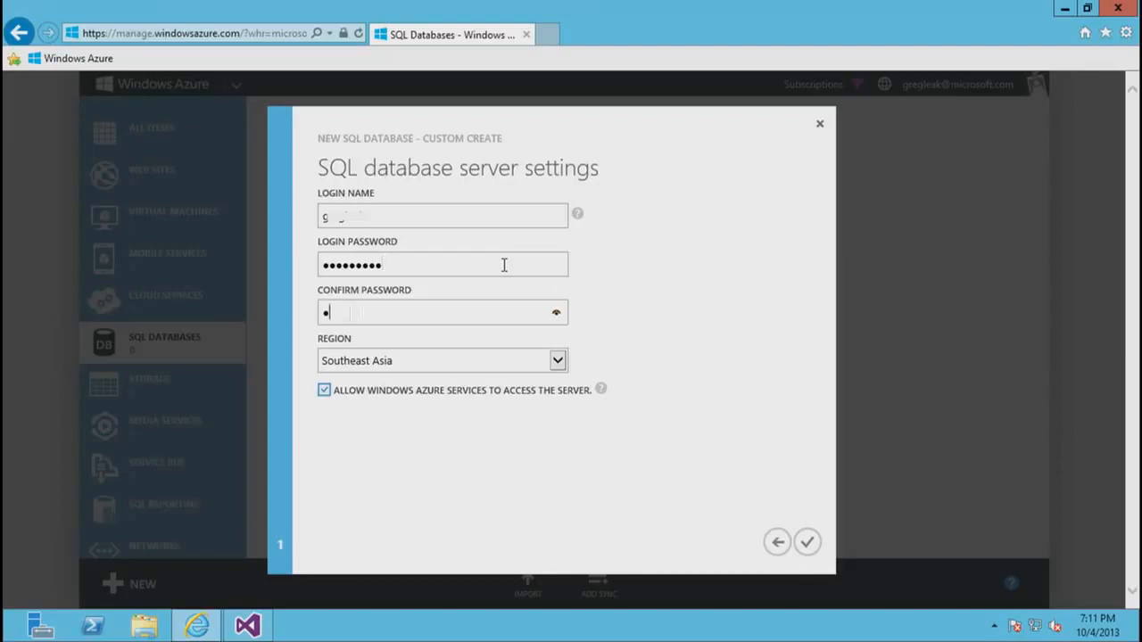
click(557, 361)
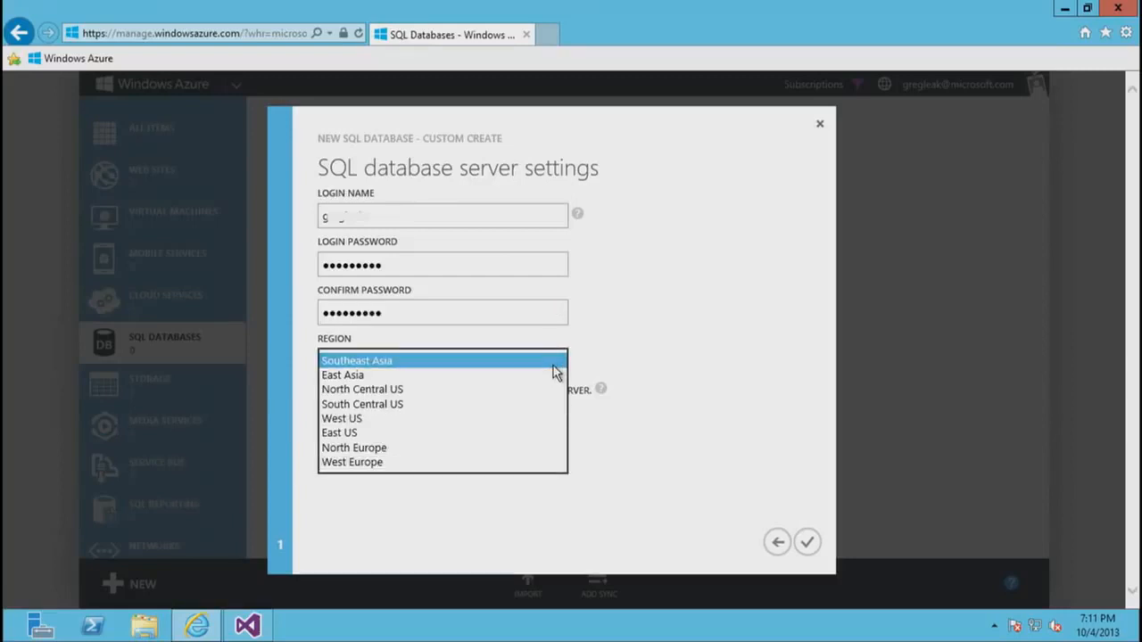
click(399, 376)
click(809, 544)
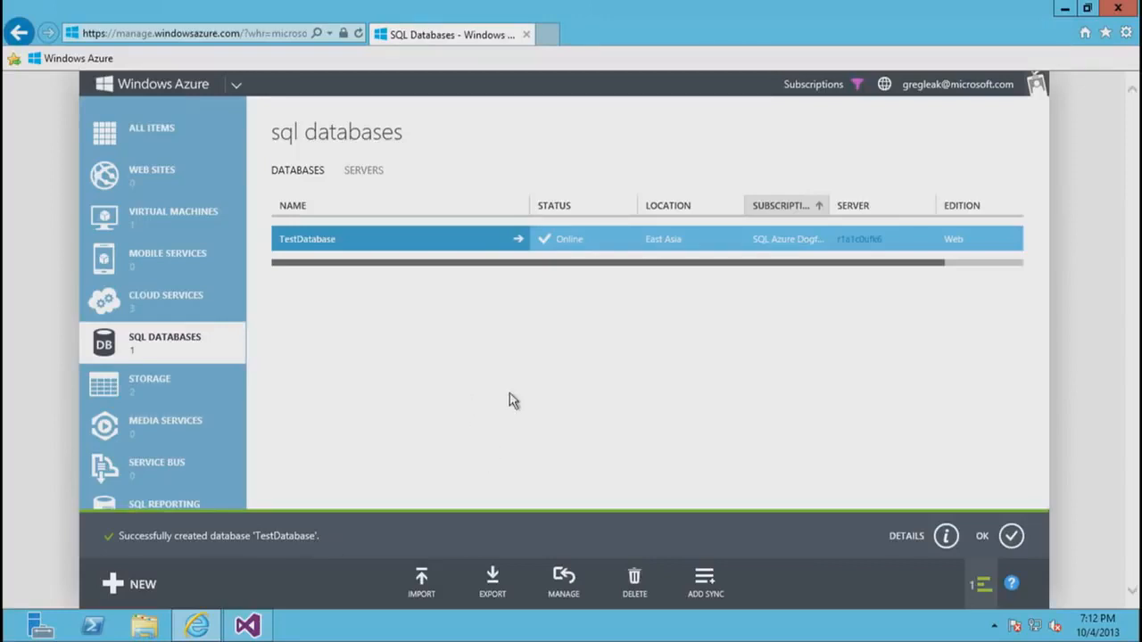
- Open the configuration page of the new SQL database server in East Asia
click(365, 174)
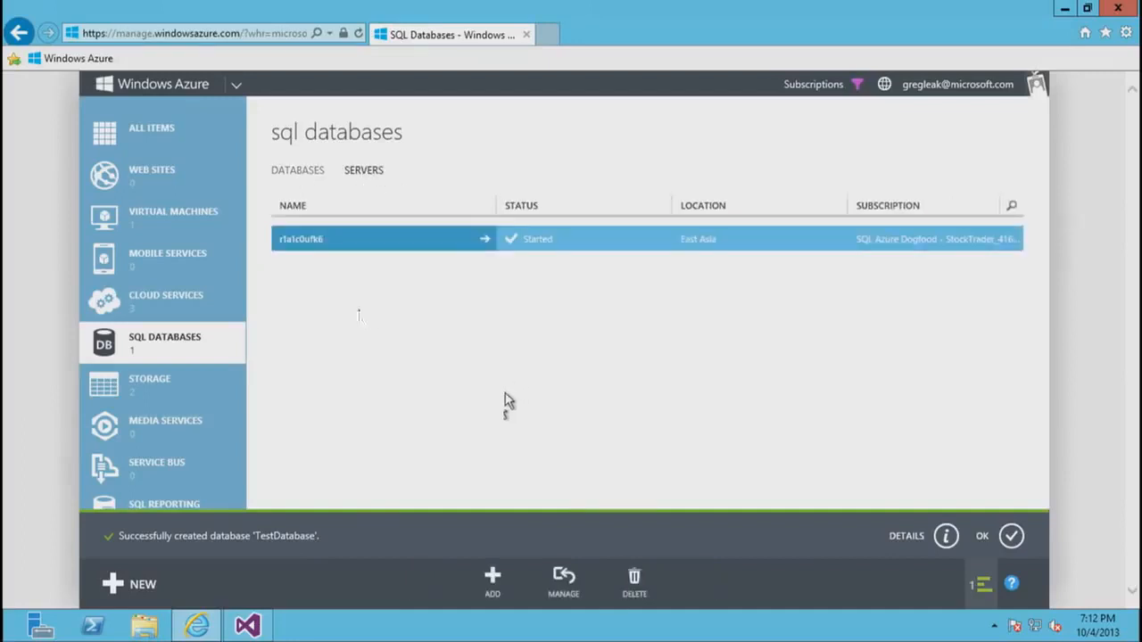
click(317, 250)
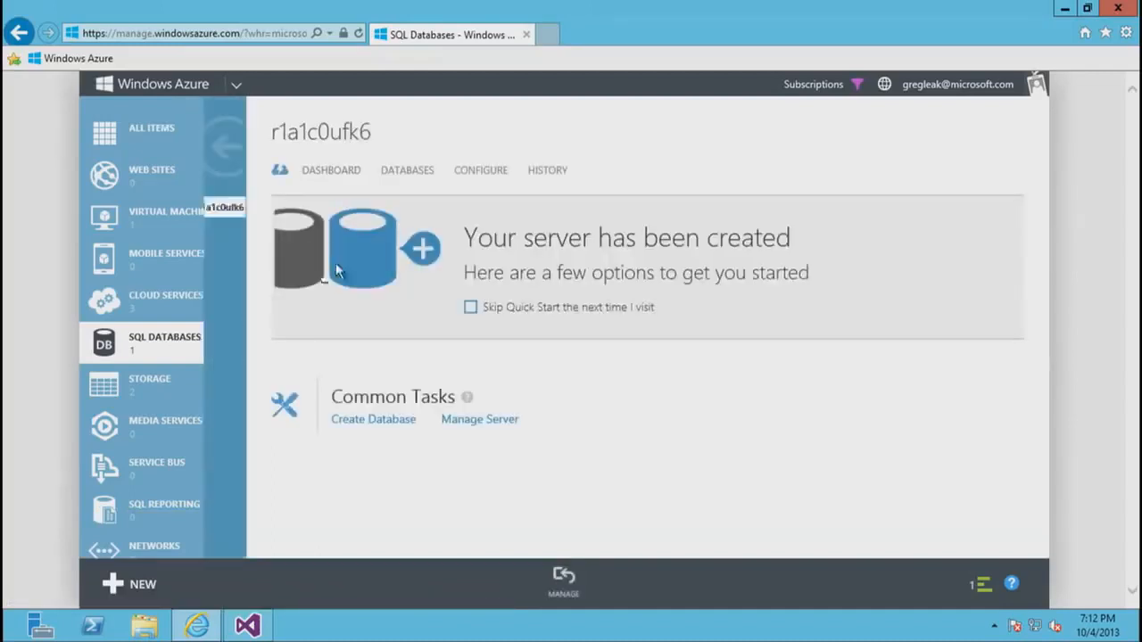
click(483, 170)
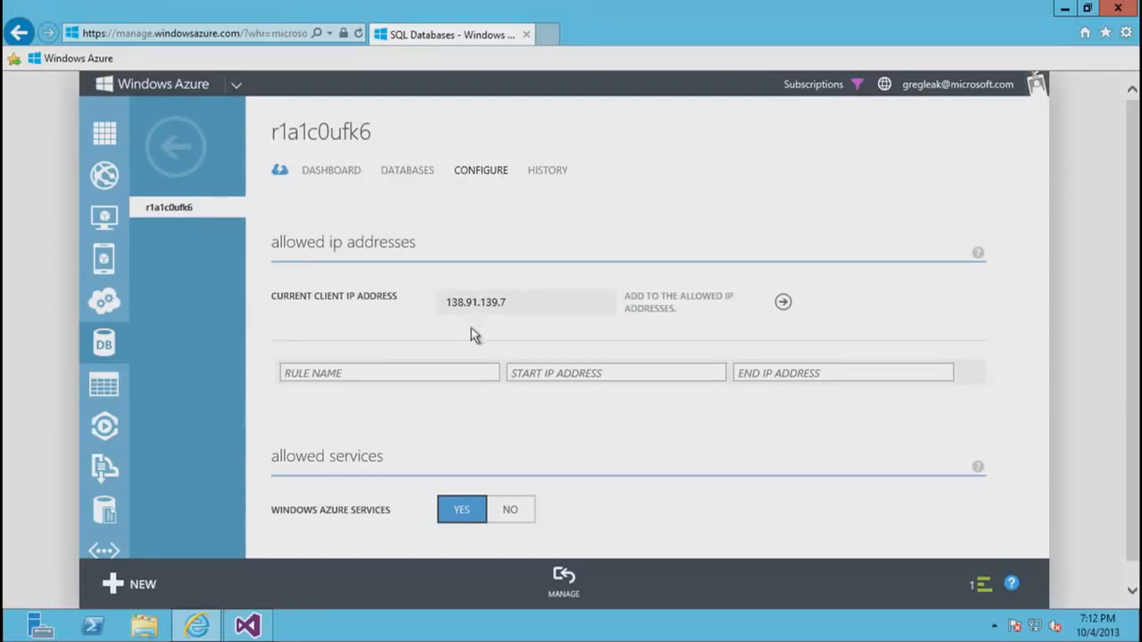
- Add an allowed IP address rule named All covering 0.0.0.0 to 254.254.254.254 and save it
click(435, 373)
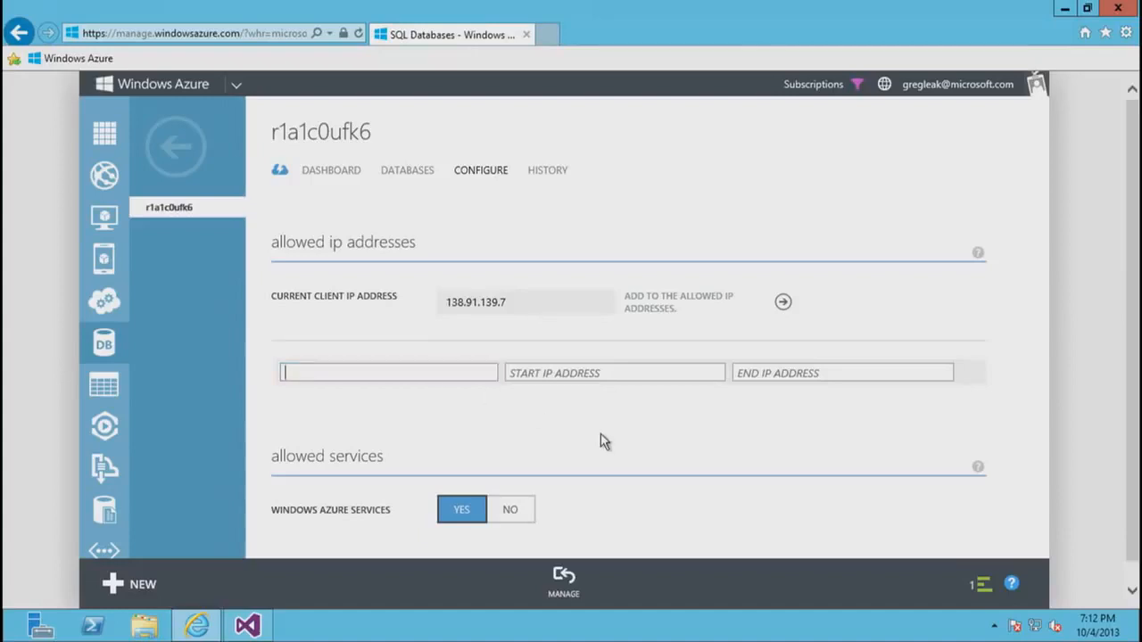
text(All)
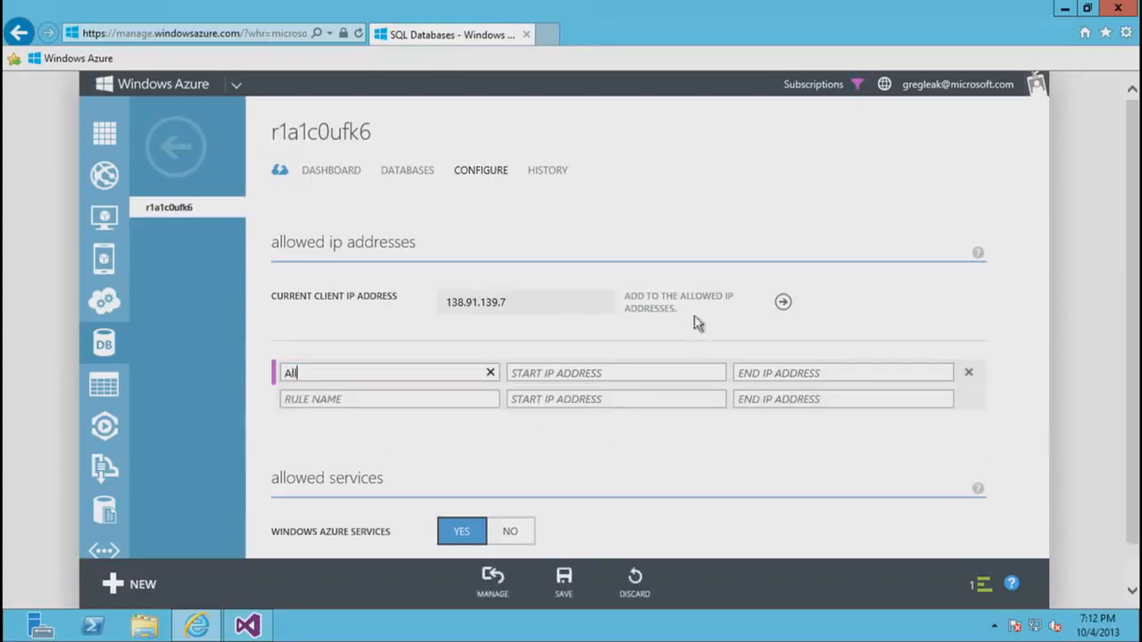
click(652, 373)
text(0.0.)
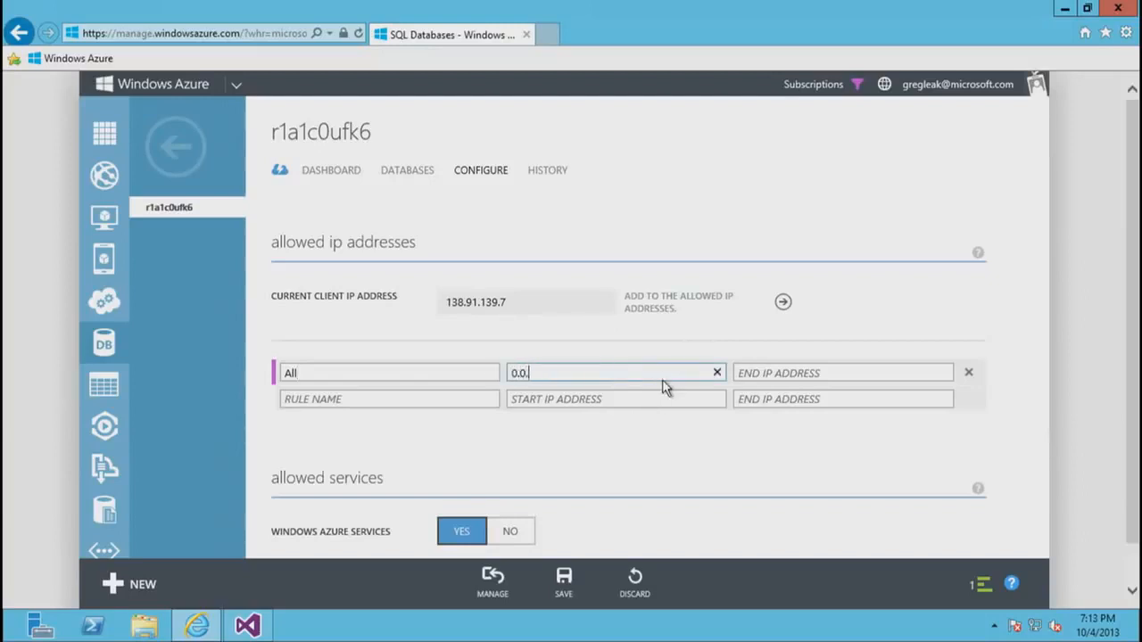
click(806, 372)
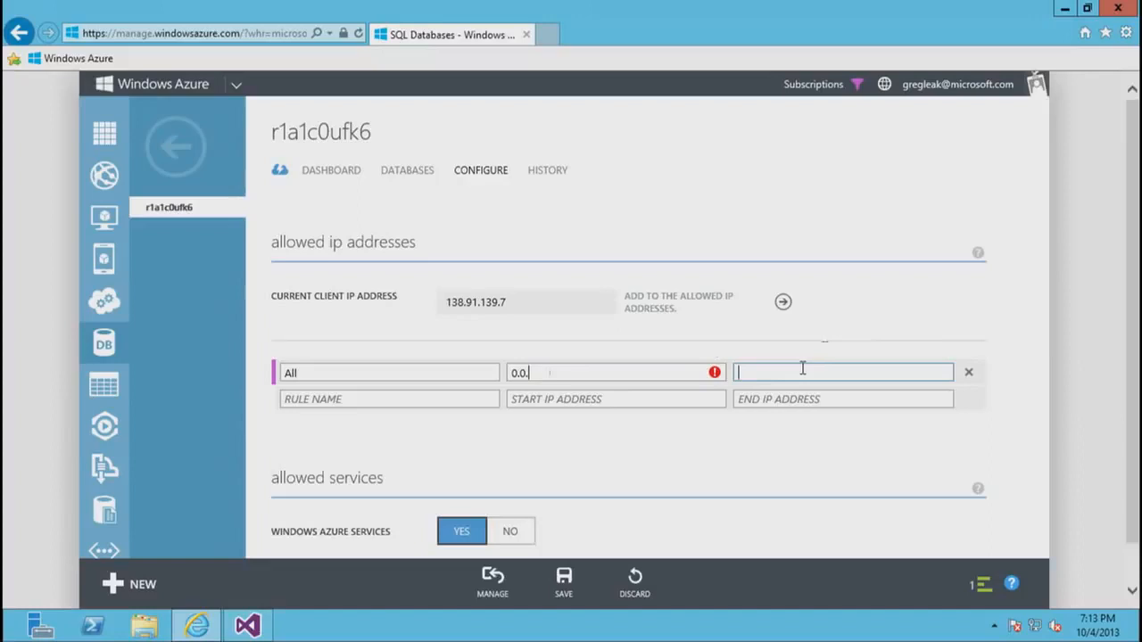
text(255.254.254.254)
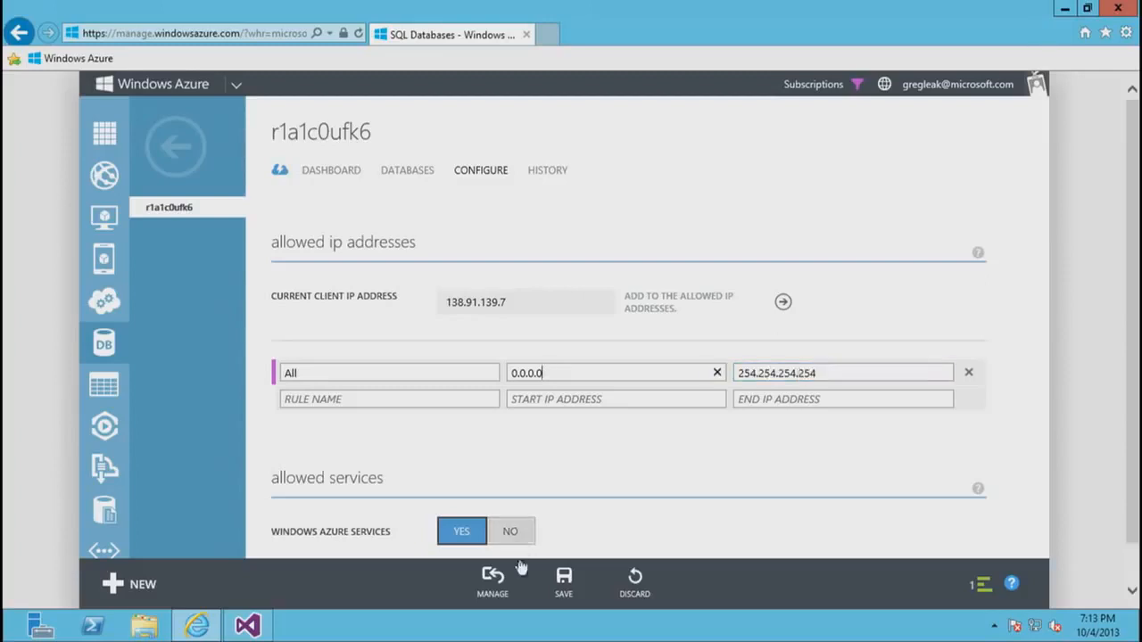
click(564, 582)
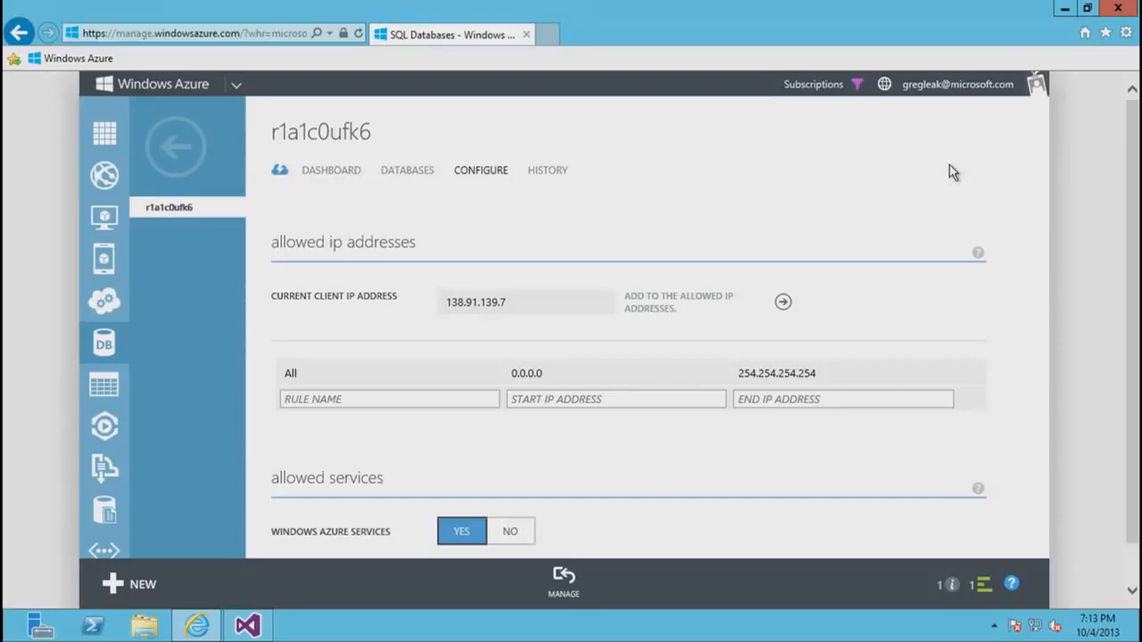
- Show SQL Server Object Explorer in Visual Studio, and copy the host name from the manage URL on the Windows Azure server dashboard
click(254, 632)
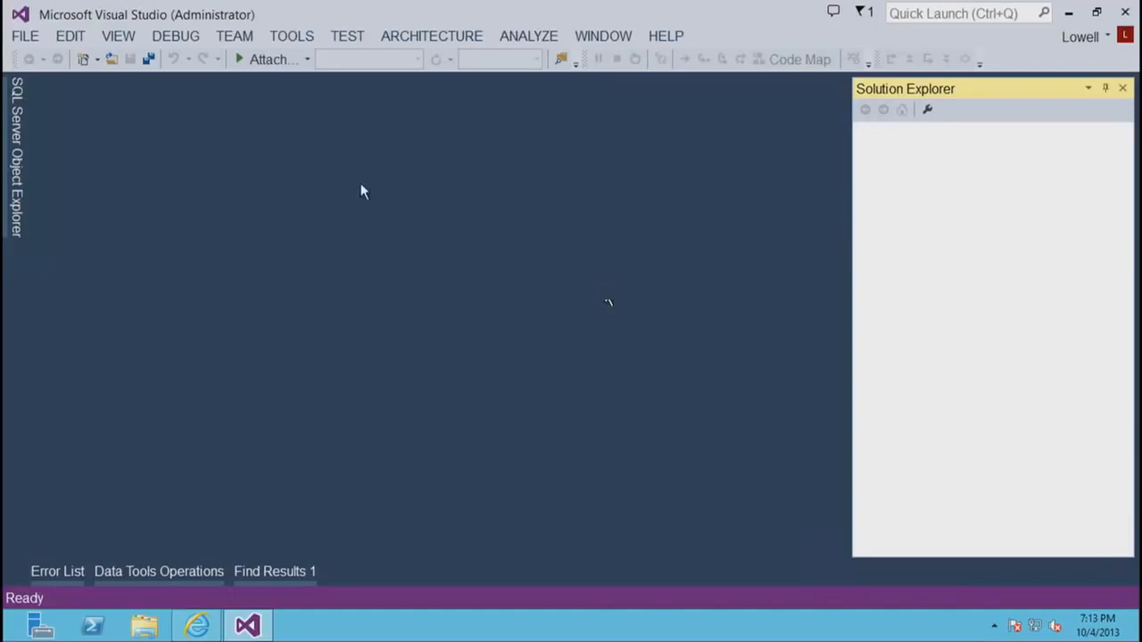
click(17, 209)
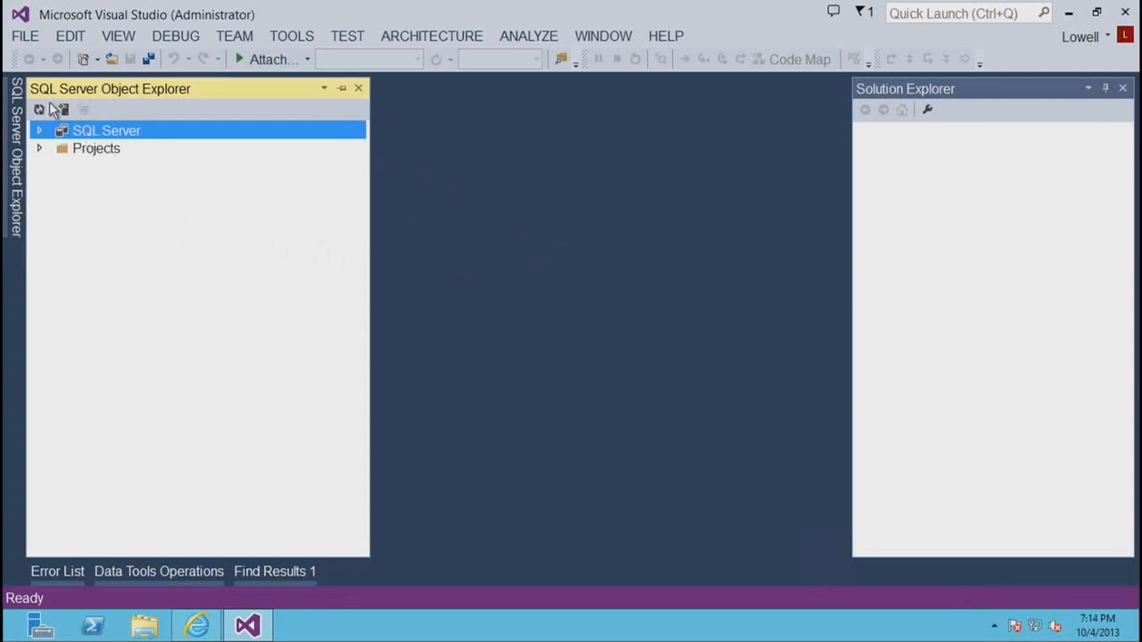
click(198, 627)
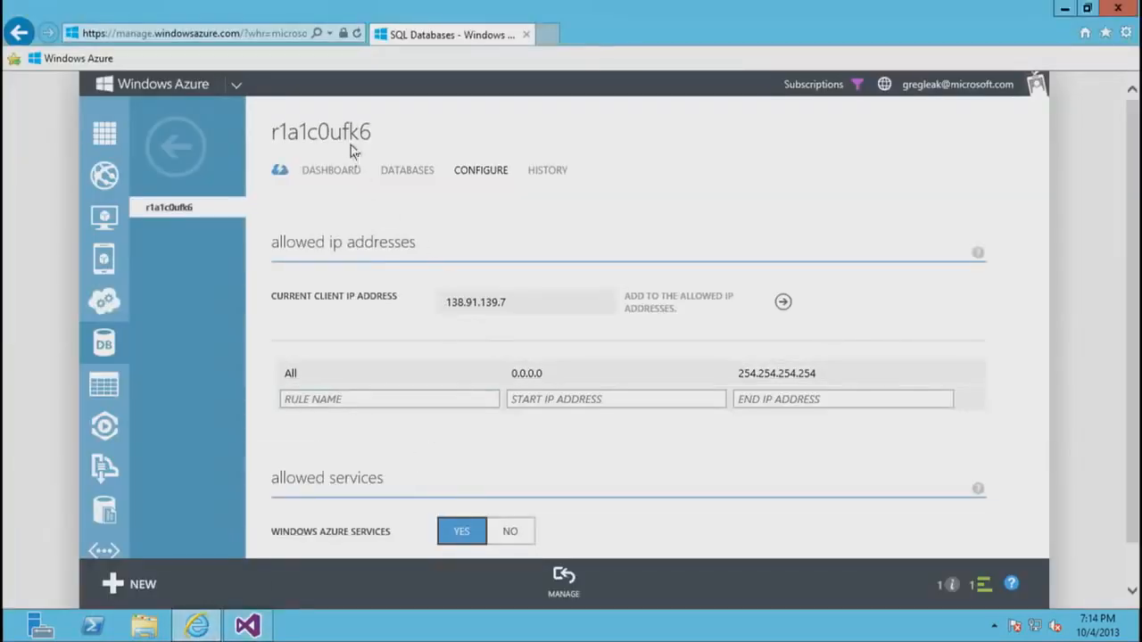
click(340, 172)
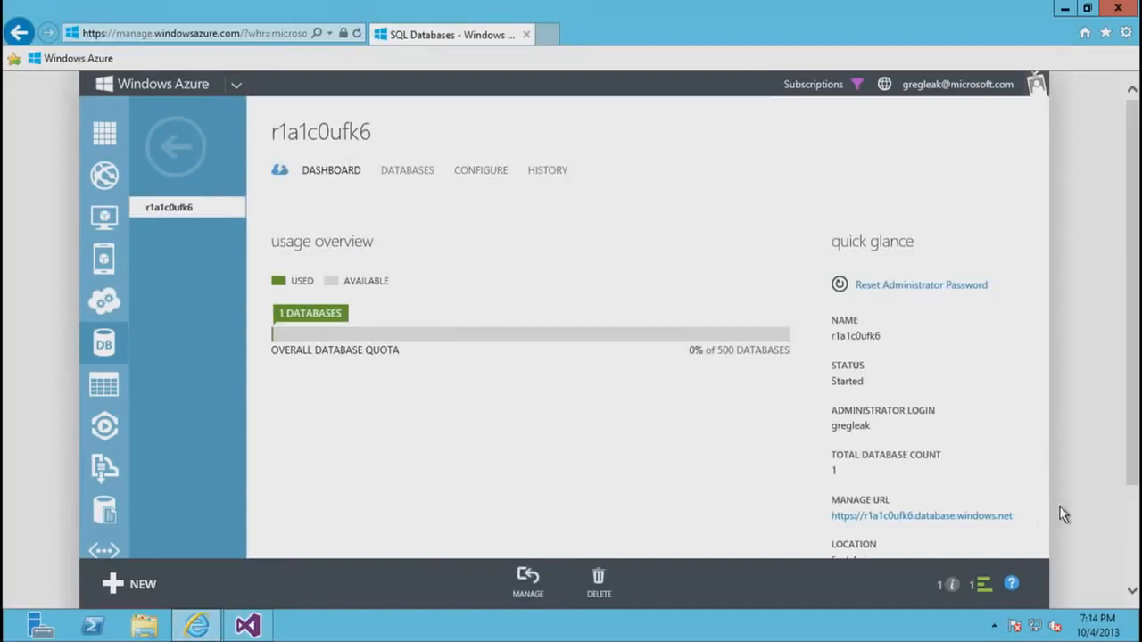
drag(1062, 515, 866, 534)
key(ctrl+c)
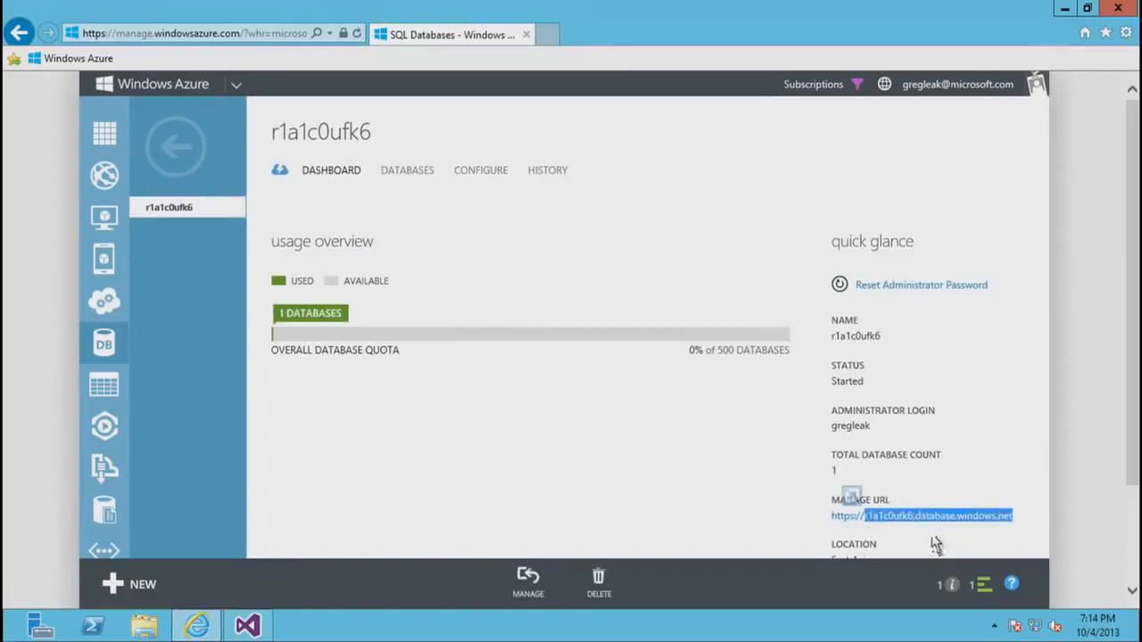
- In Visual Studio, connect to r1a1c0ufk6.database.windows.net with SQL Server Authentication, entering the login password and choosing to remember it
click(264, 631)
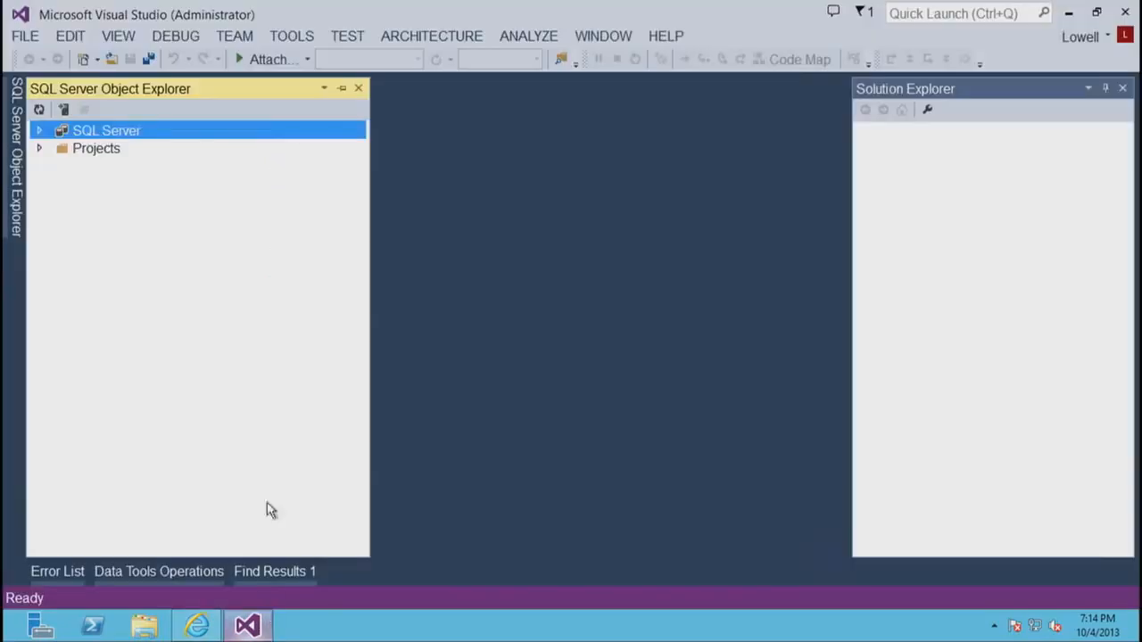
click(63, 112)
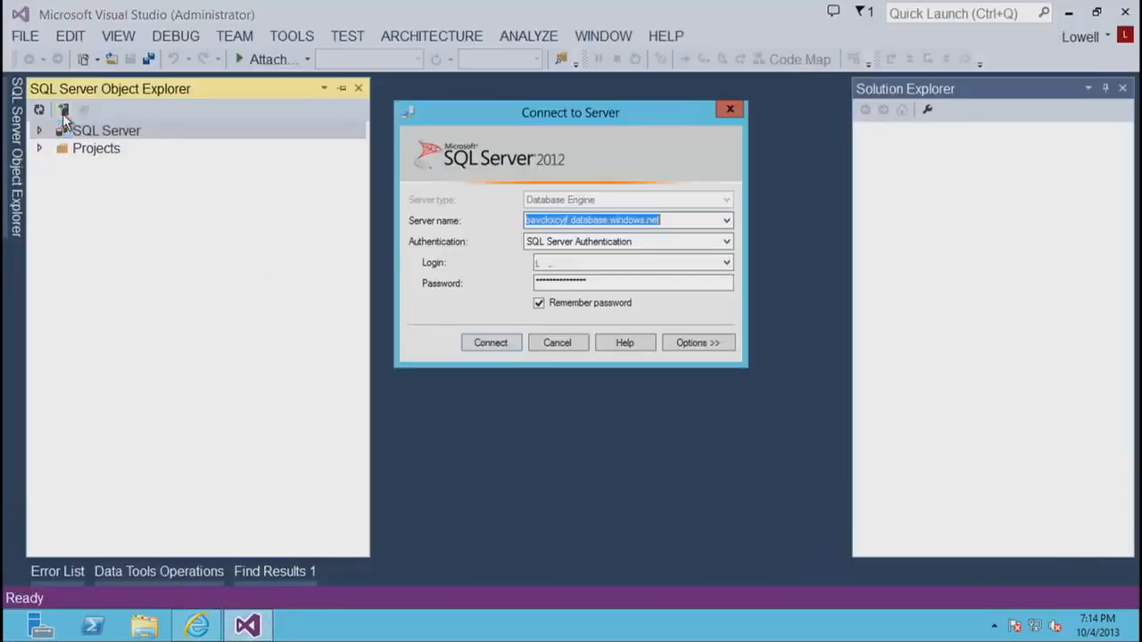
key(ctrl+v)
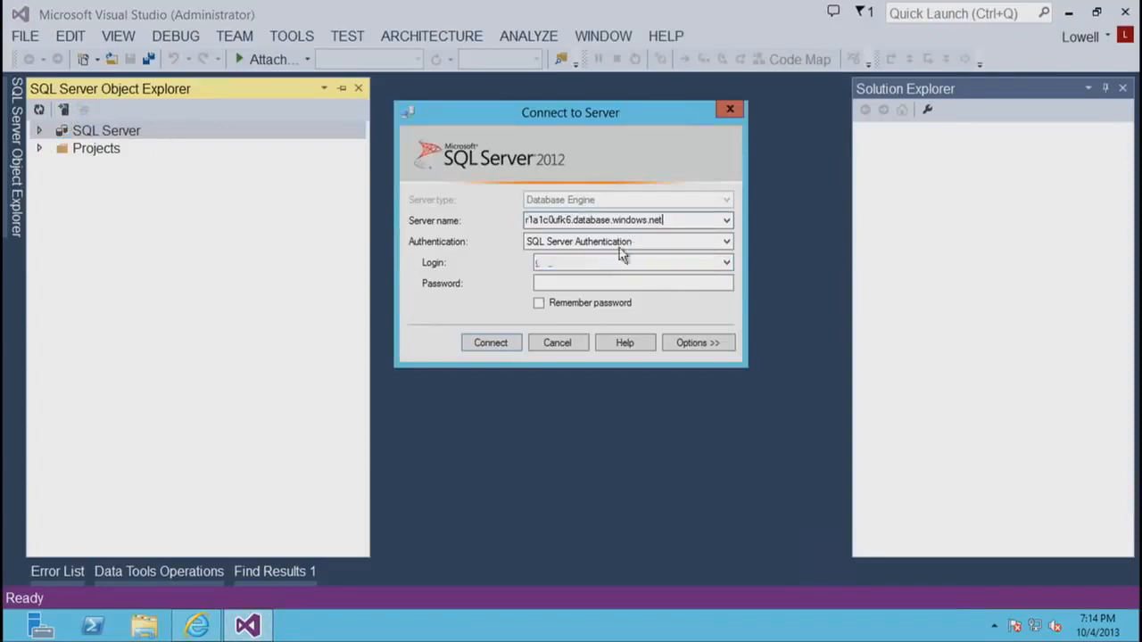
click(596, 282)
text(*********)
click(539, 304)
click(500, 346)
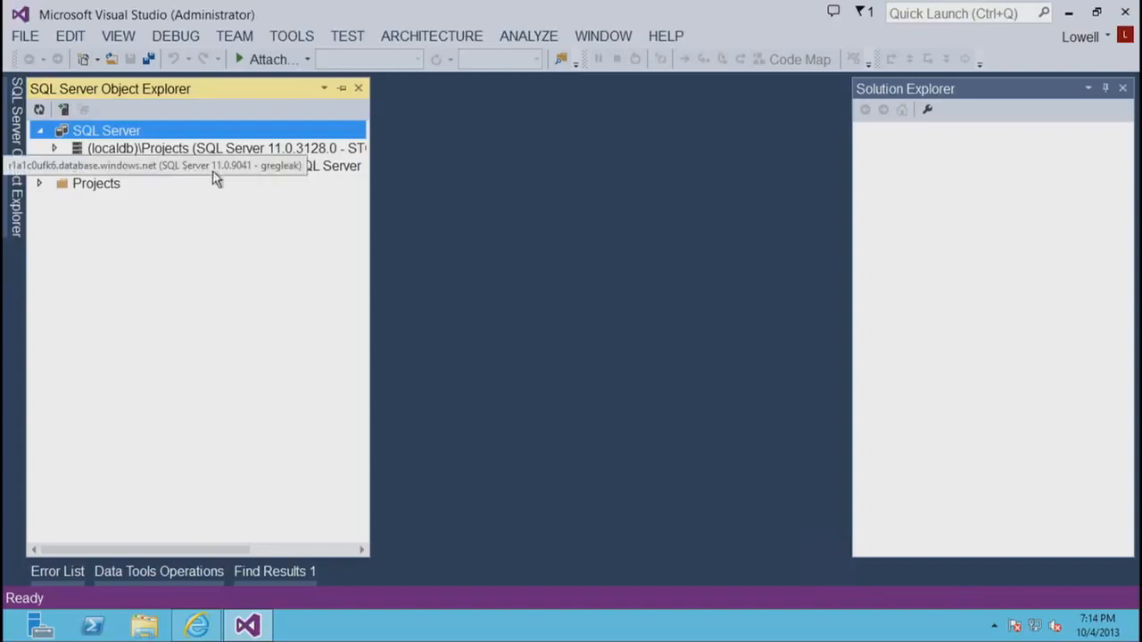
- Expand the connected Azure server down to the Tables folder of TestDatabase
click(251, 171)
click(250, 172)
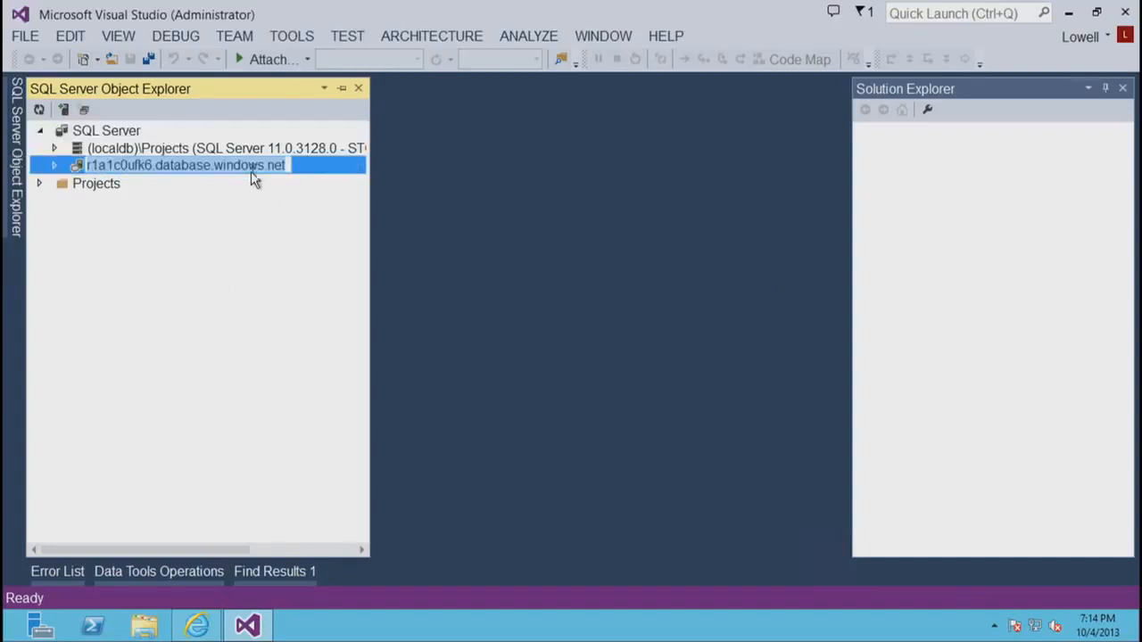
double_click(89, 167)
double_click(78, 165)
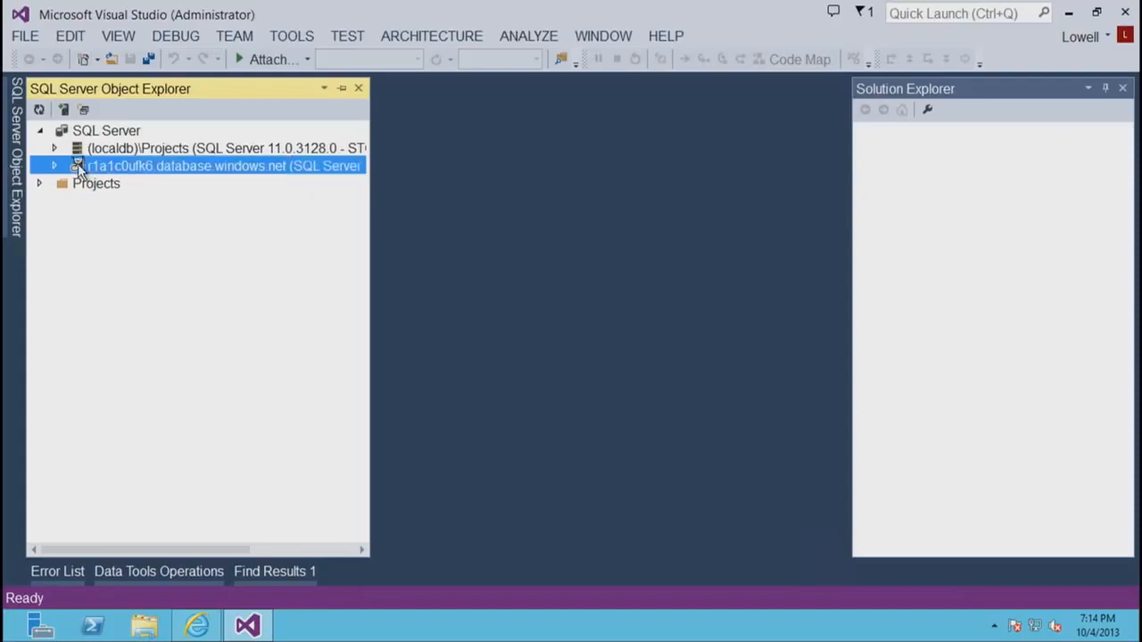
click(98, 191)
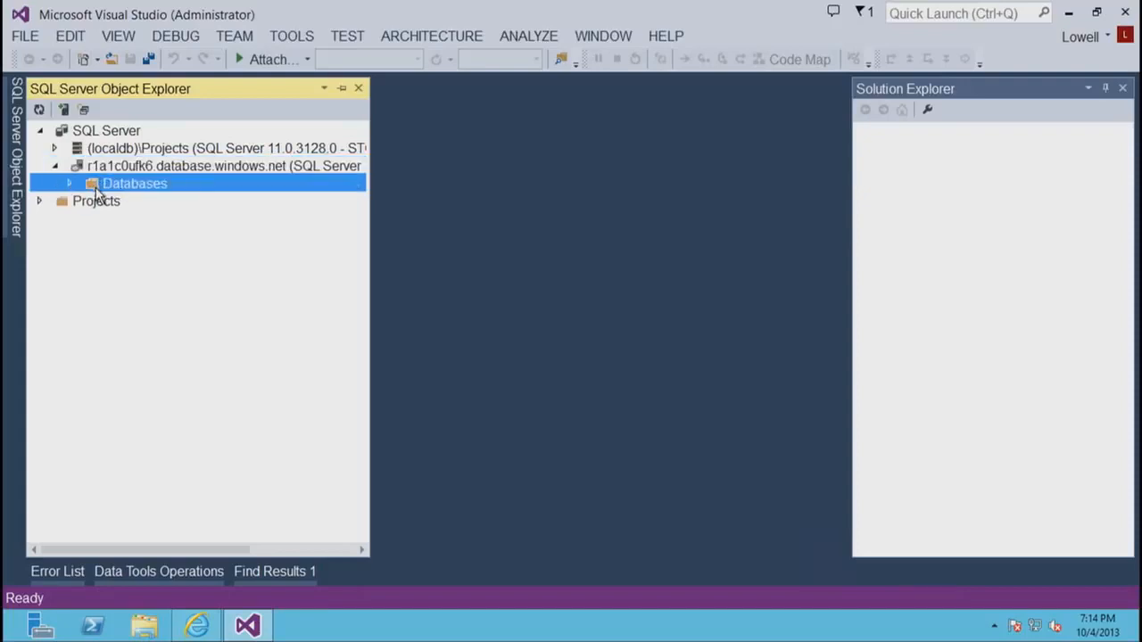
key(Right)
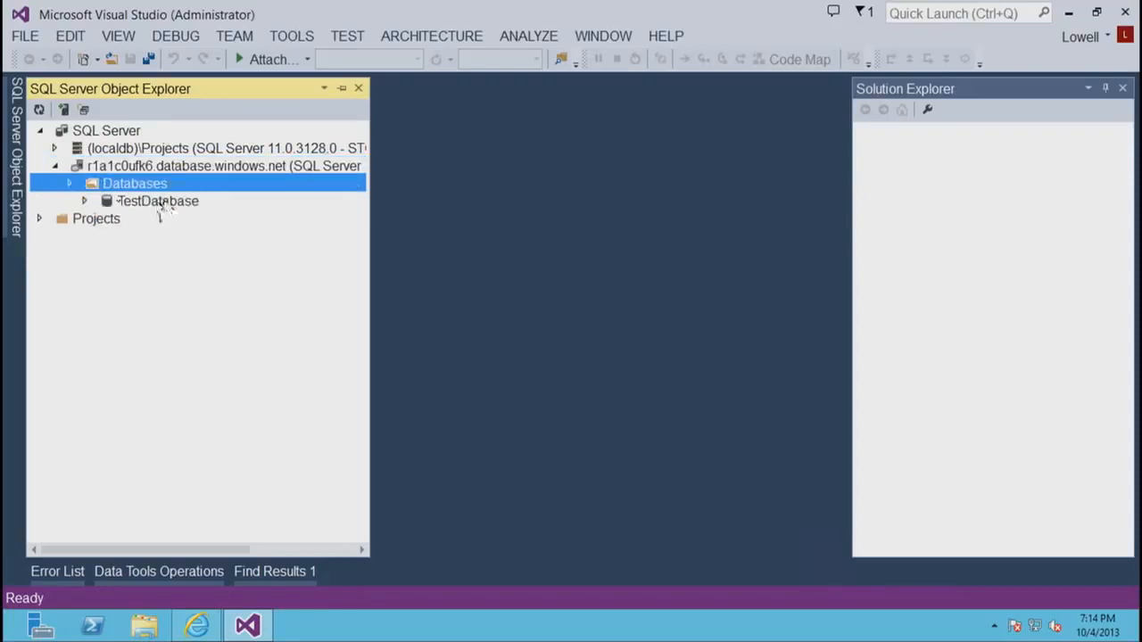
click(163, 207)
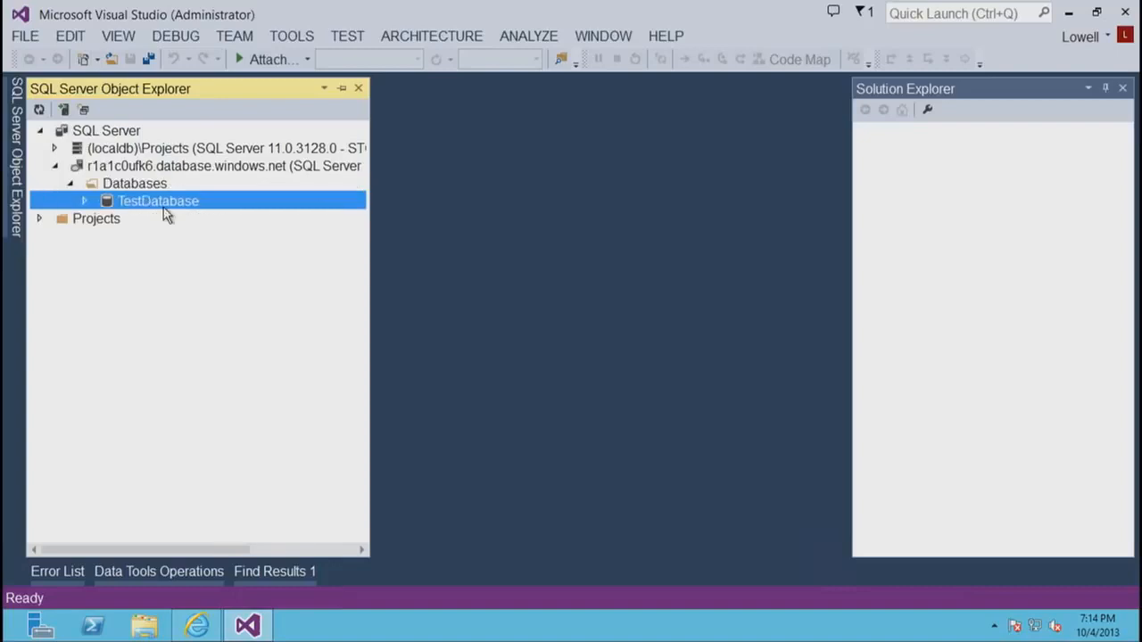
double_click(152, 221)
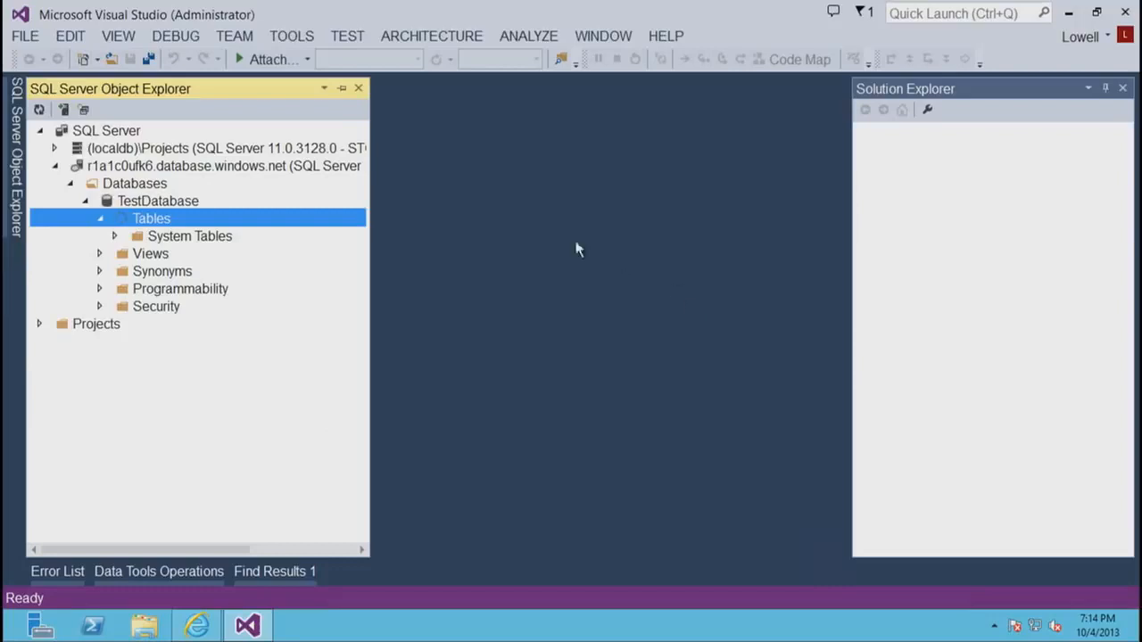
- Collapse the Azure server node and connect to the StockTraderDev server using Windows Authentication
click(55, 167)
click(56, 167)
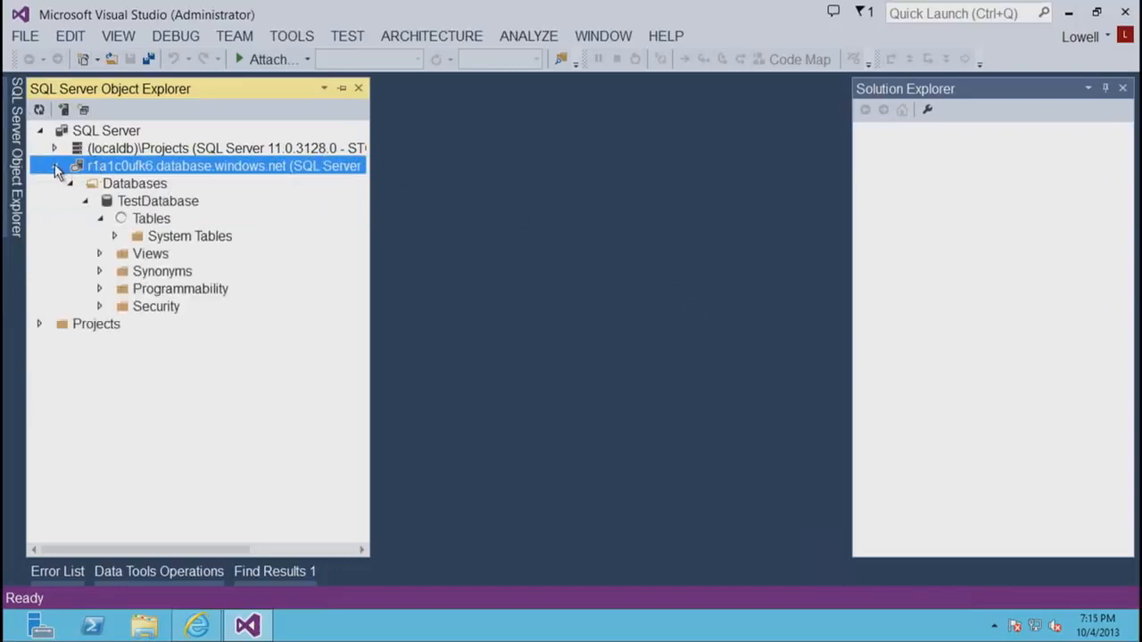
click(55, 167)
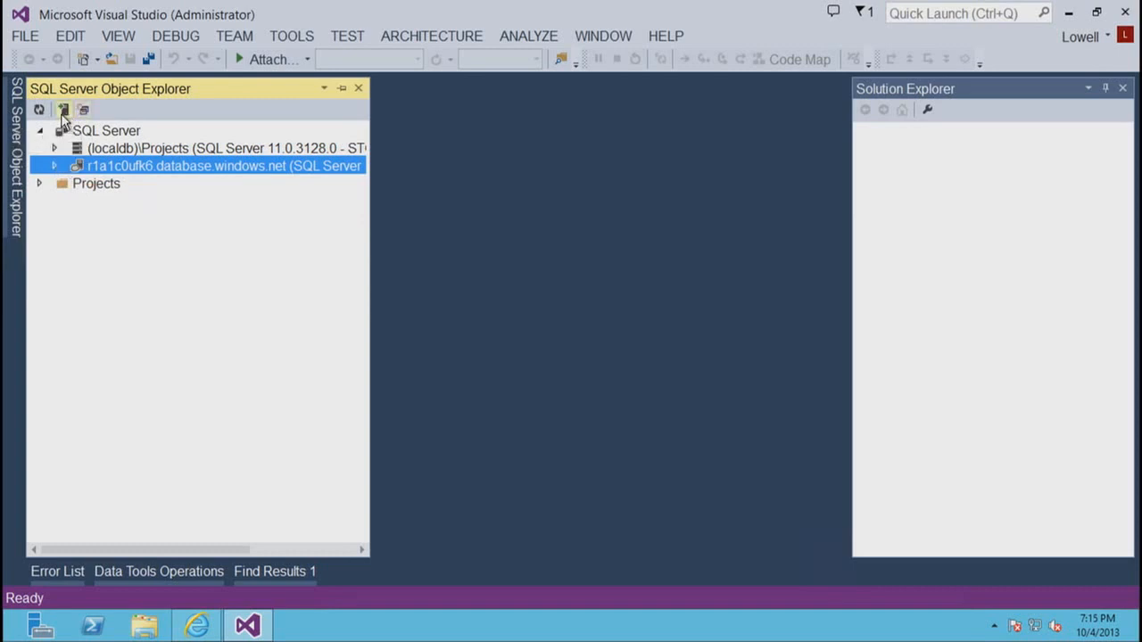
click(63, 109)
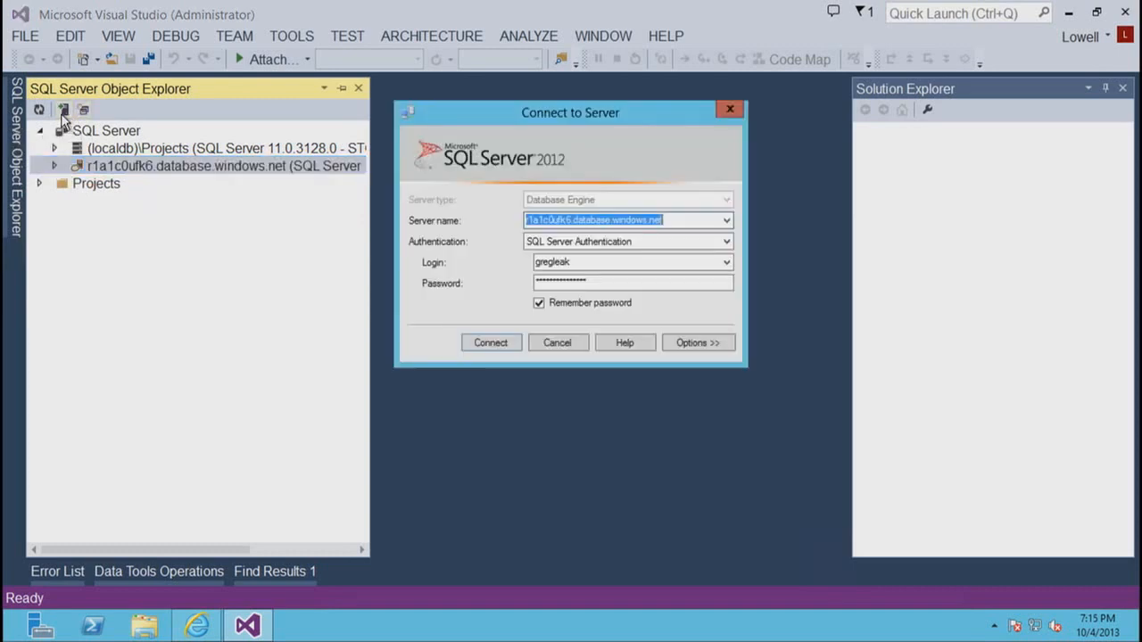
click(726, 221)
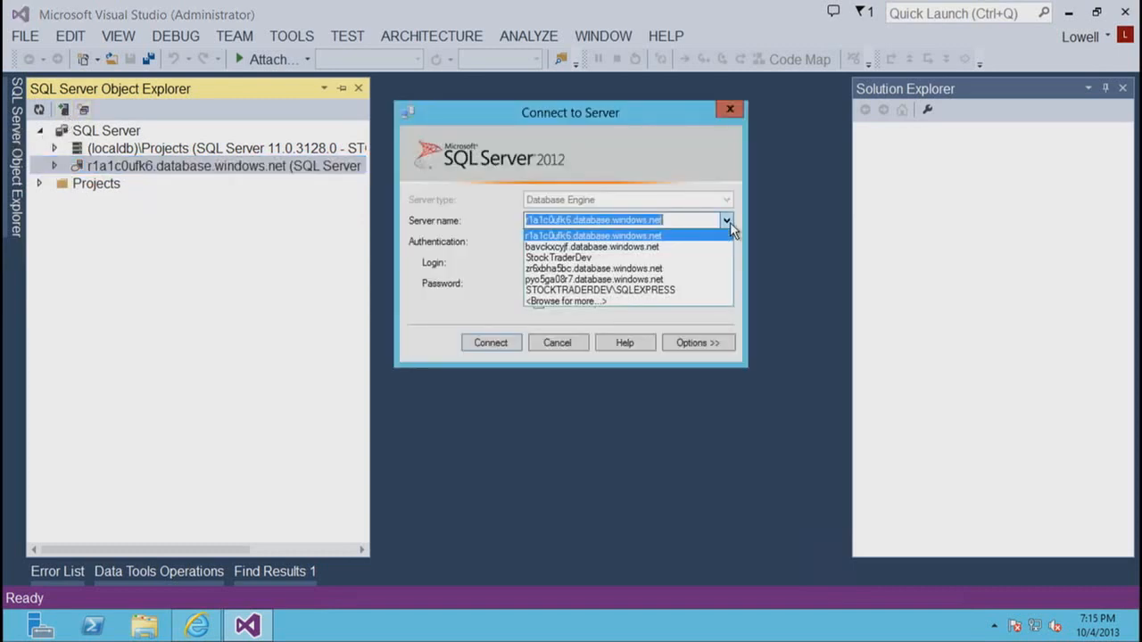
click(607, 257)
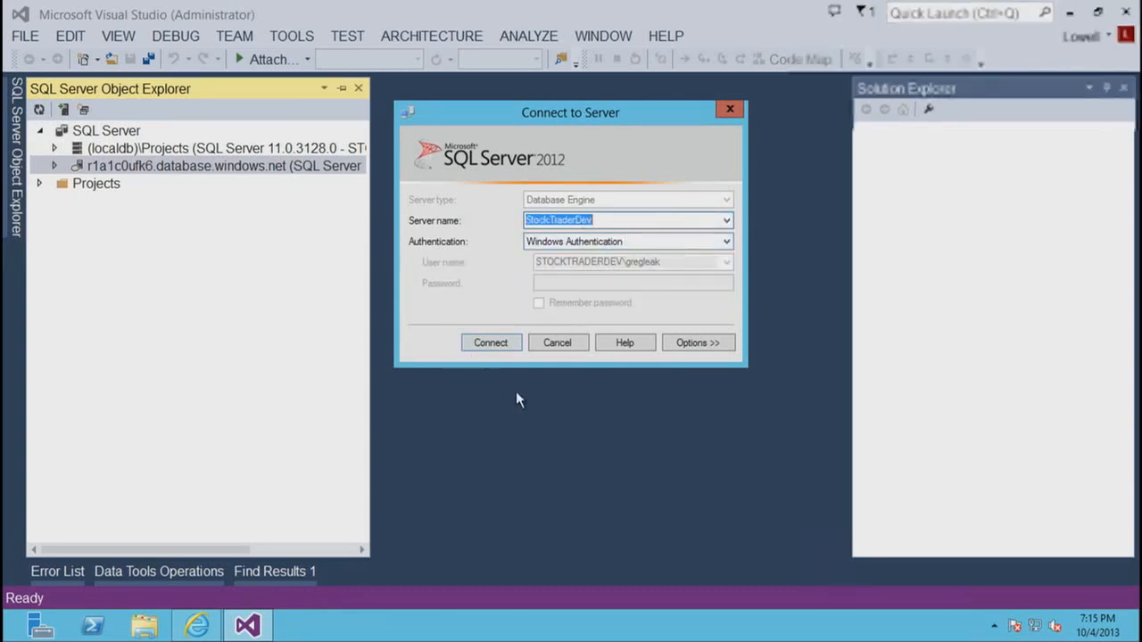
click(493, 347)
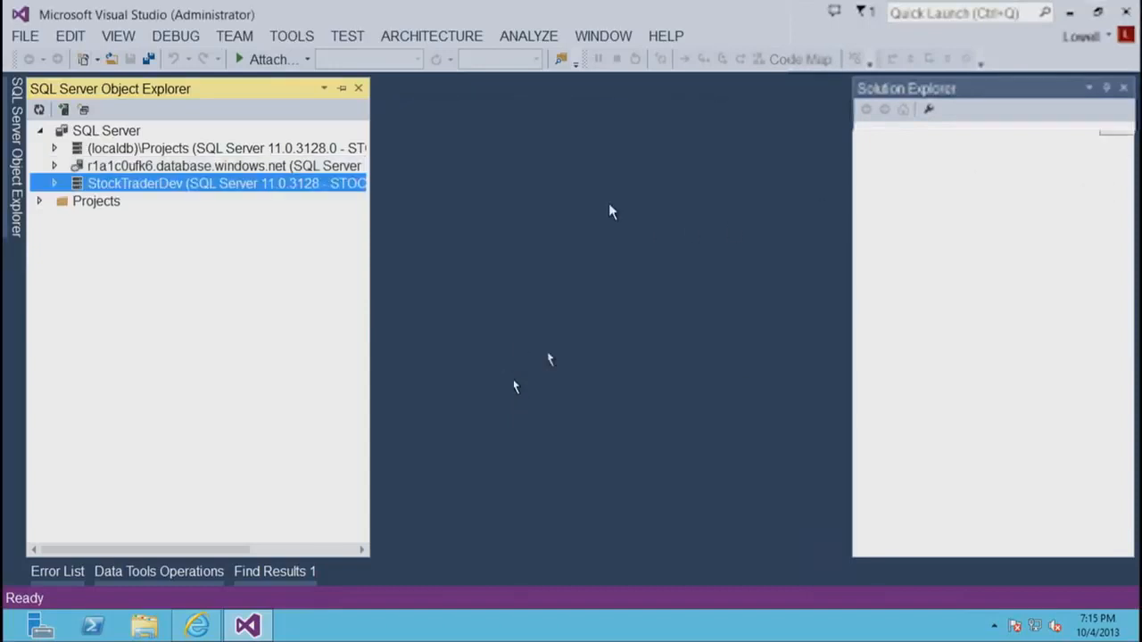
- Expand StockTraderDev down to the Tables folder of StockTraderAccountDB and select the dbo.ACCOUNT table
double_click(122, 190)
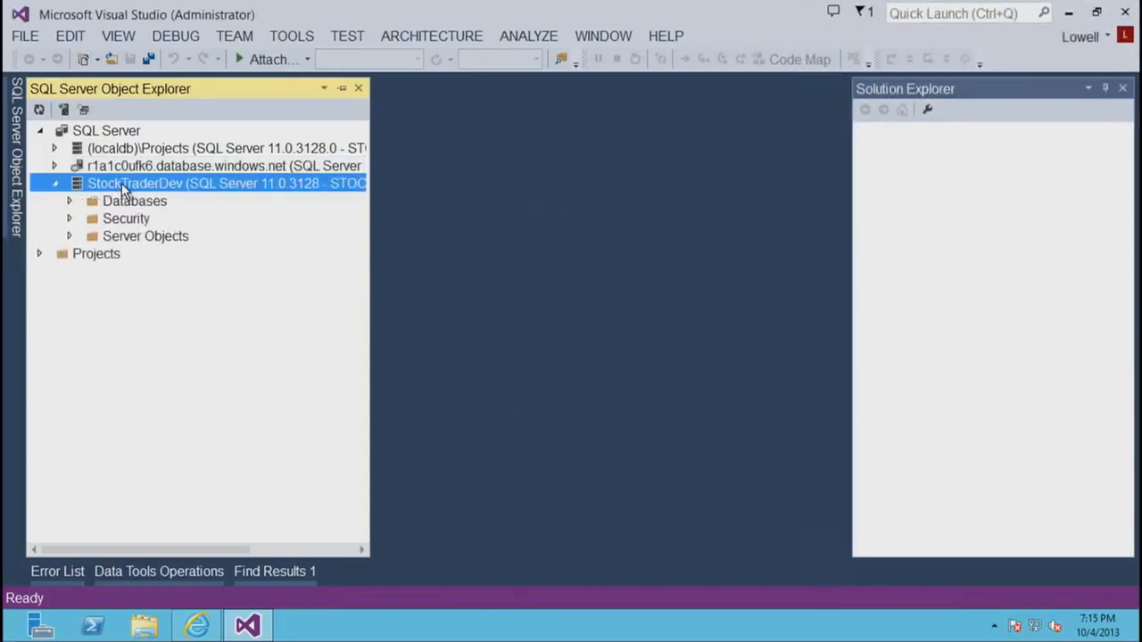
double_click(130, 205)
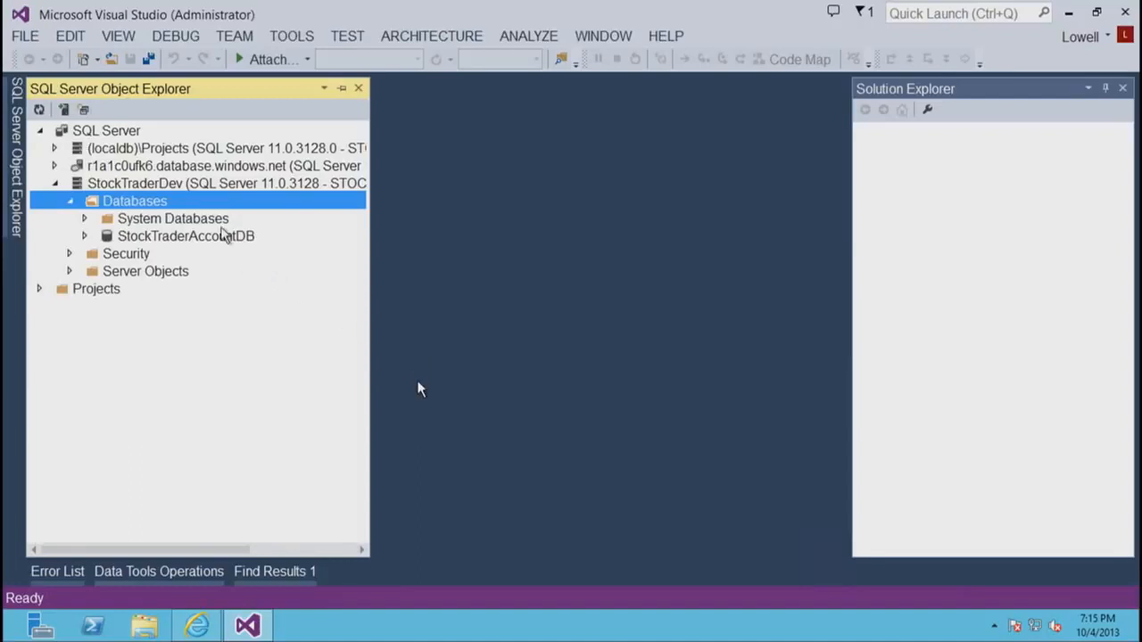
click(229, 237)
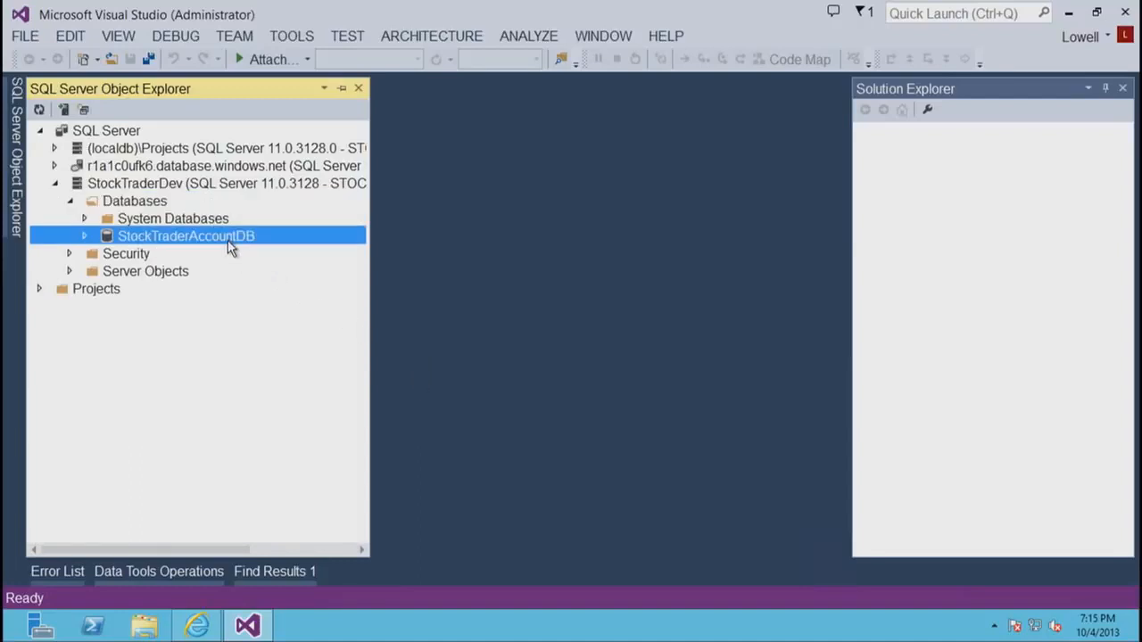
double_click(228, 243)
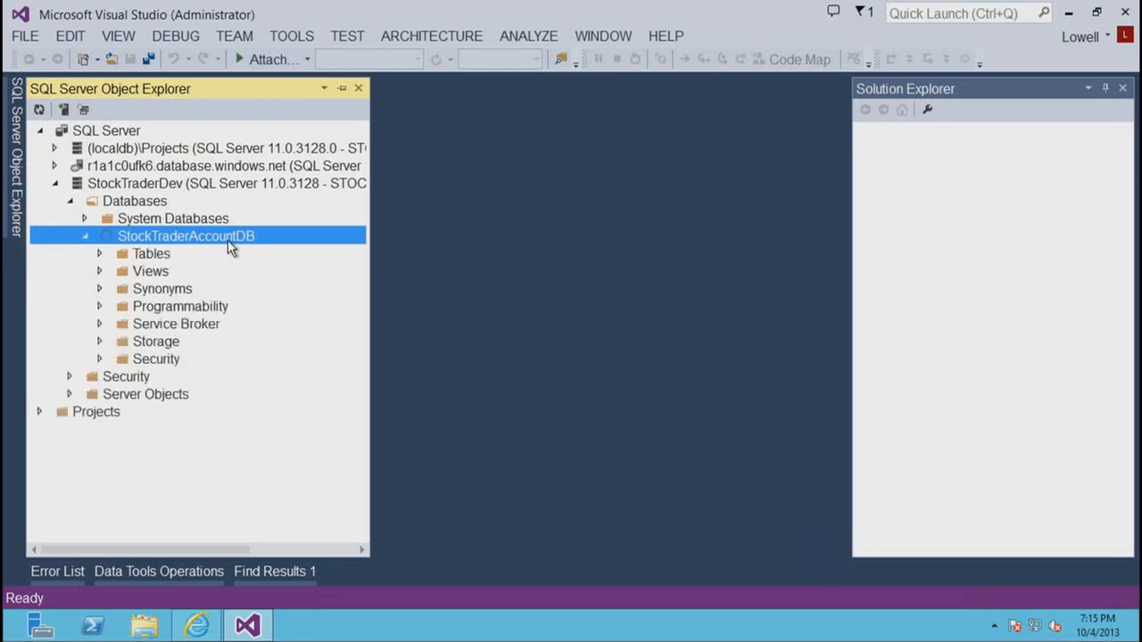
double_click(140, 257)
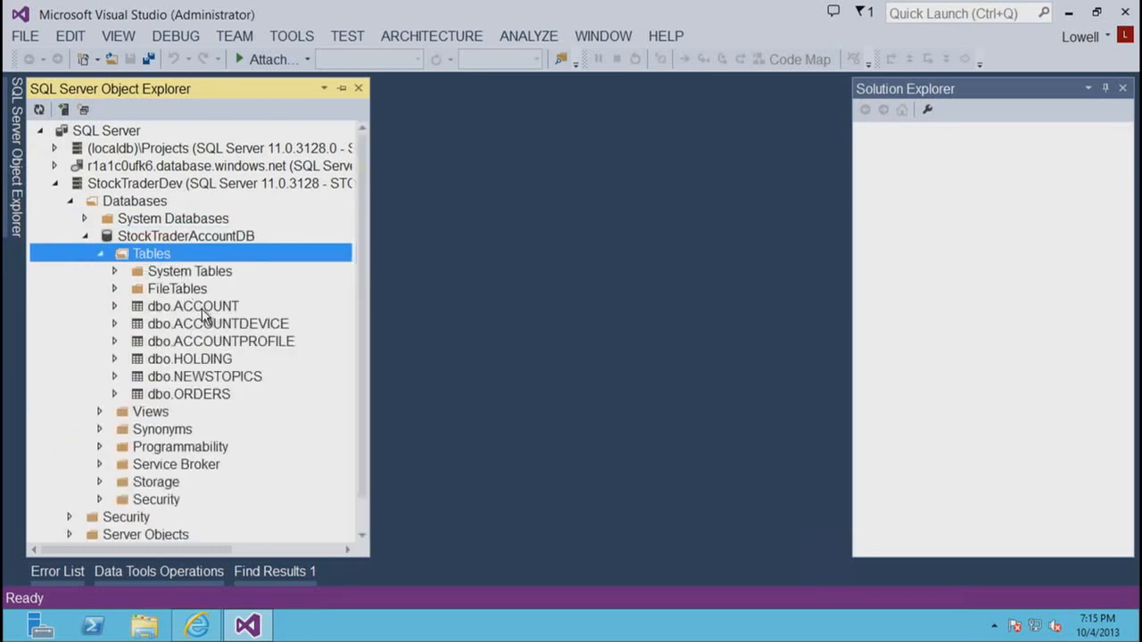
click(204, 314)
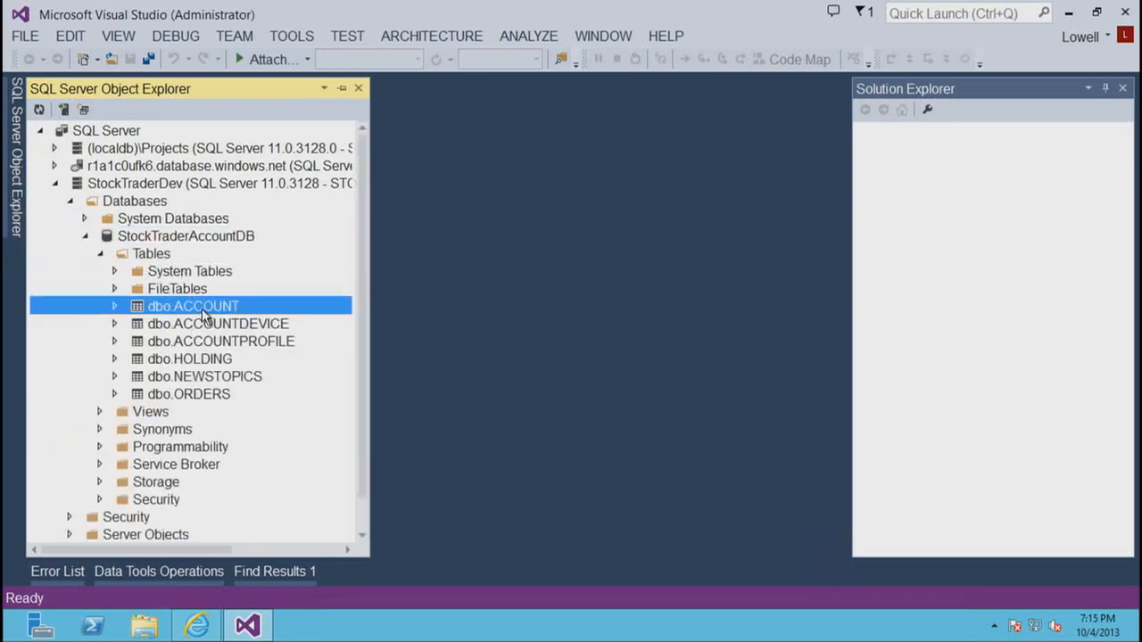
- View the design of the dbo.ORDERS table in StockTraderAccountDB, and close the designer
double_click(204, 394)
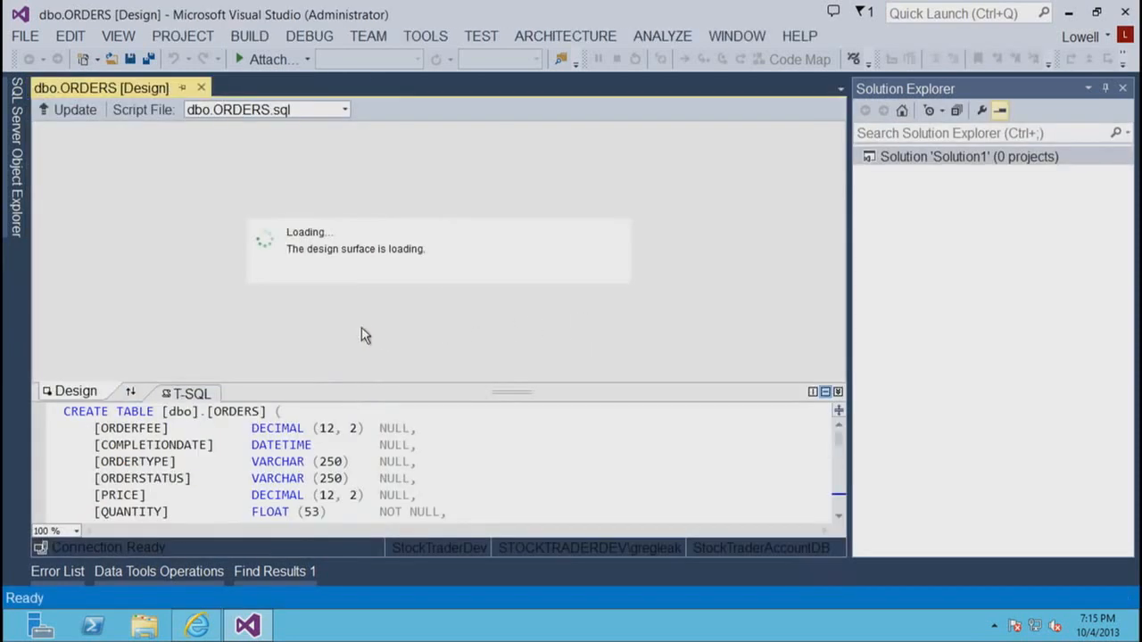
drag(516, 336, 563, 335)
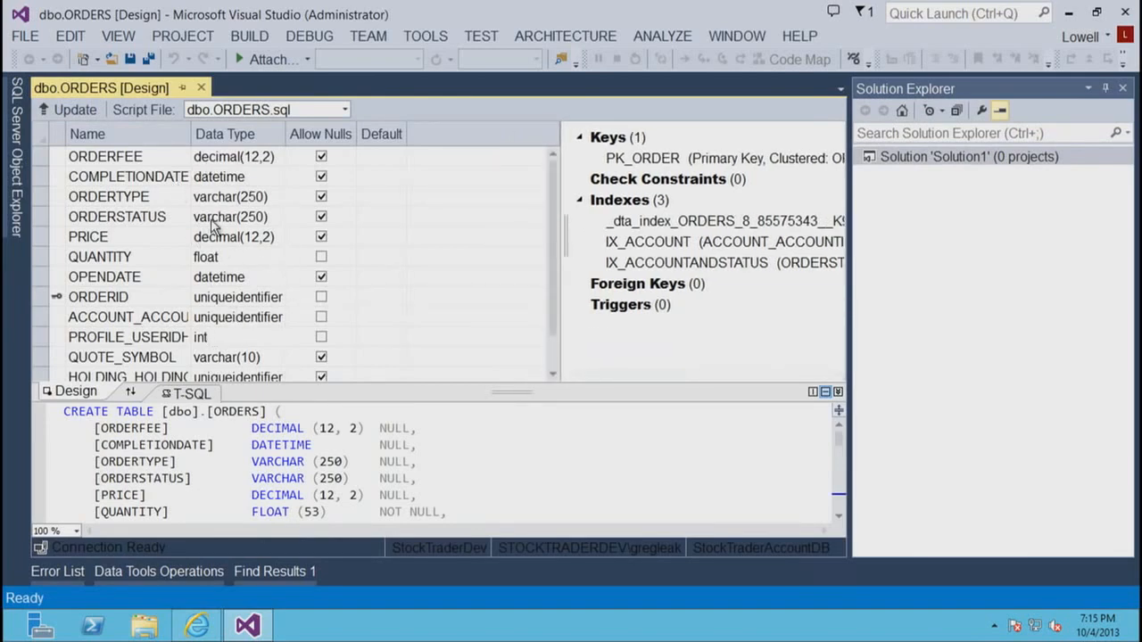
click(201, 89)
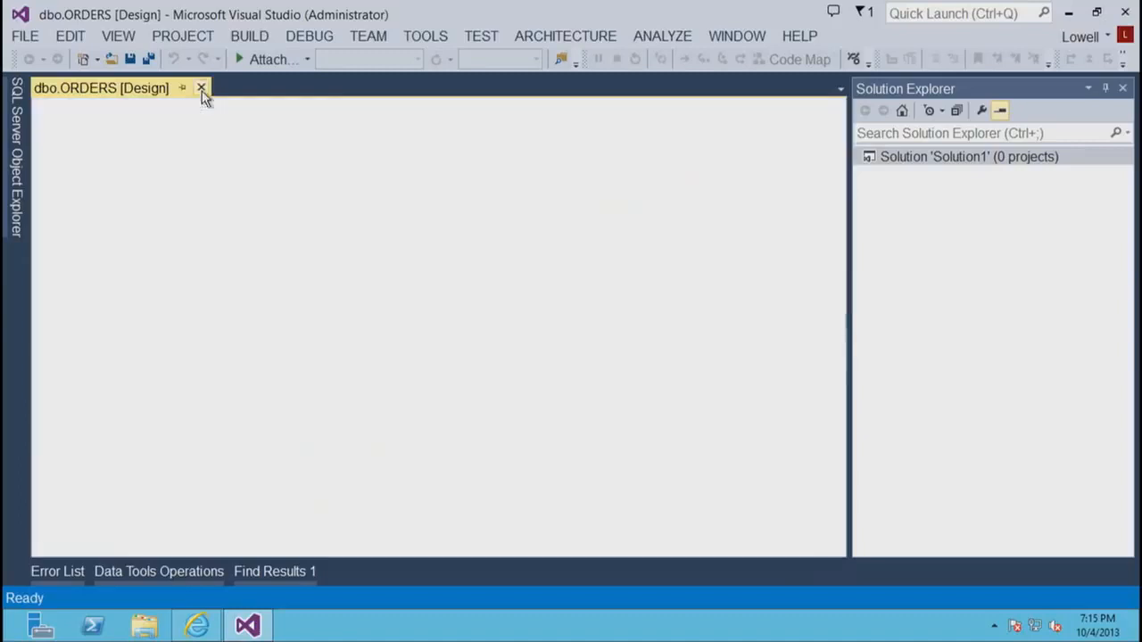
- Start a new project imported from the StockTraderAccountDB database and name it AzureStockTraderDB
click(15, 195)
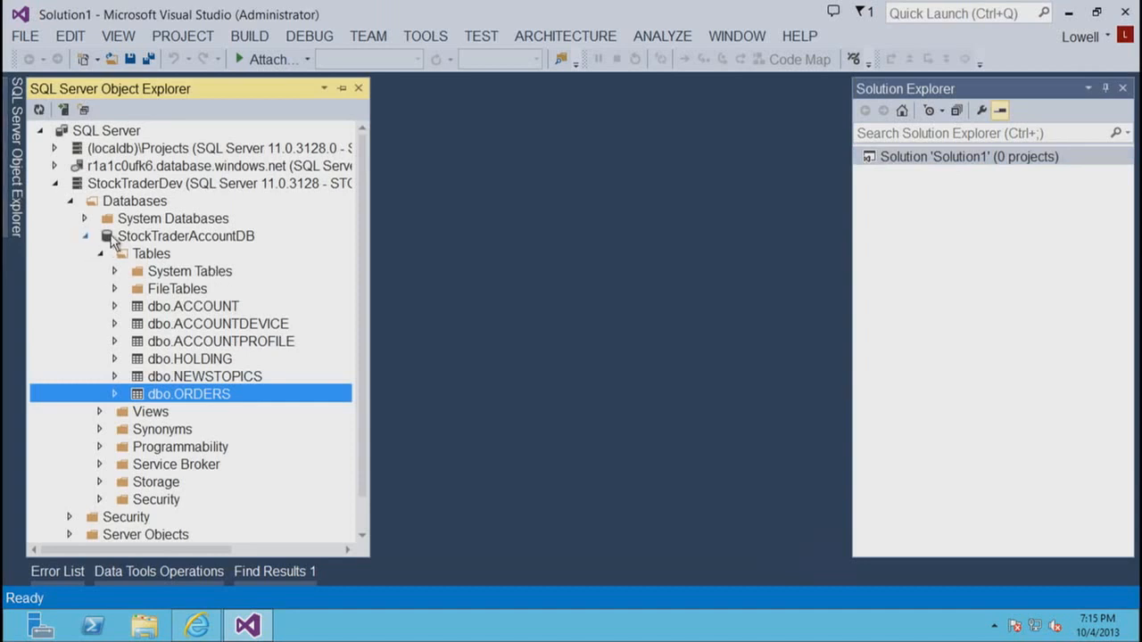
right_click(112, 241)
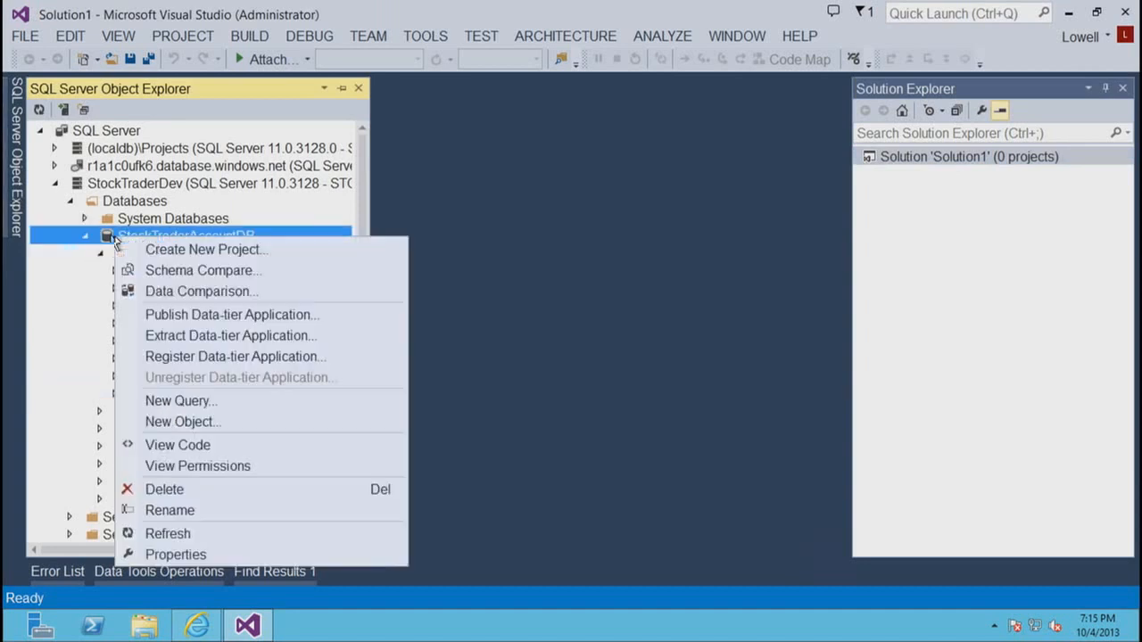
click(159, 254)
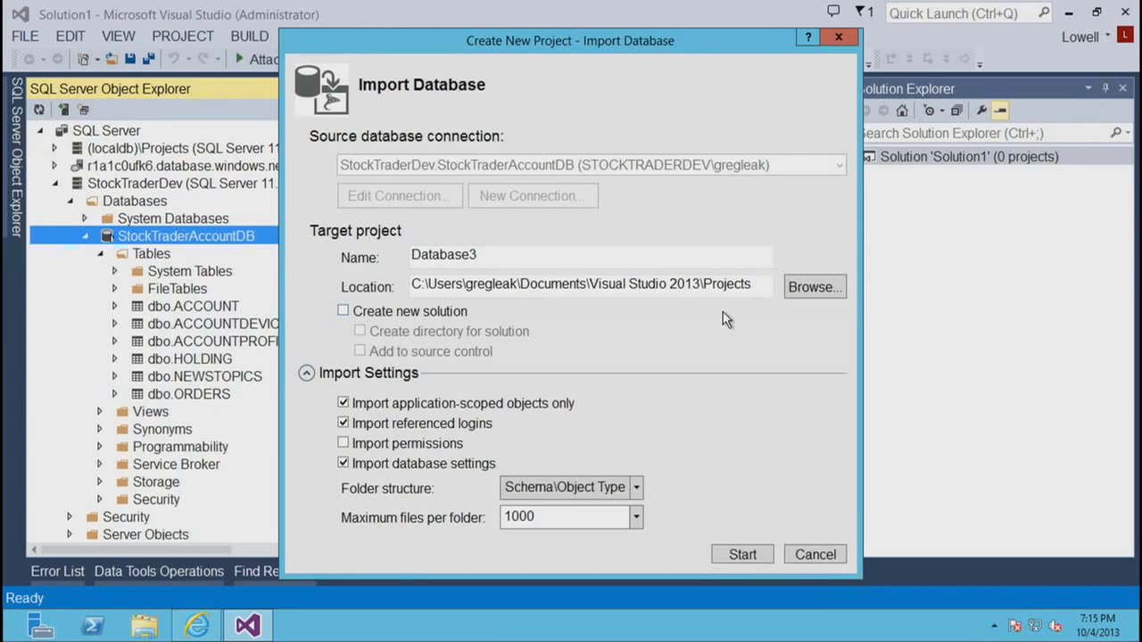
text(A)
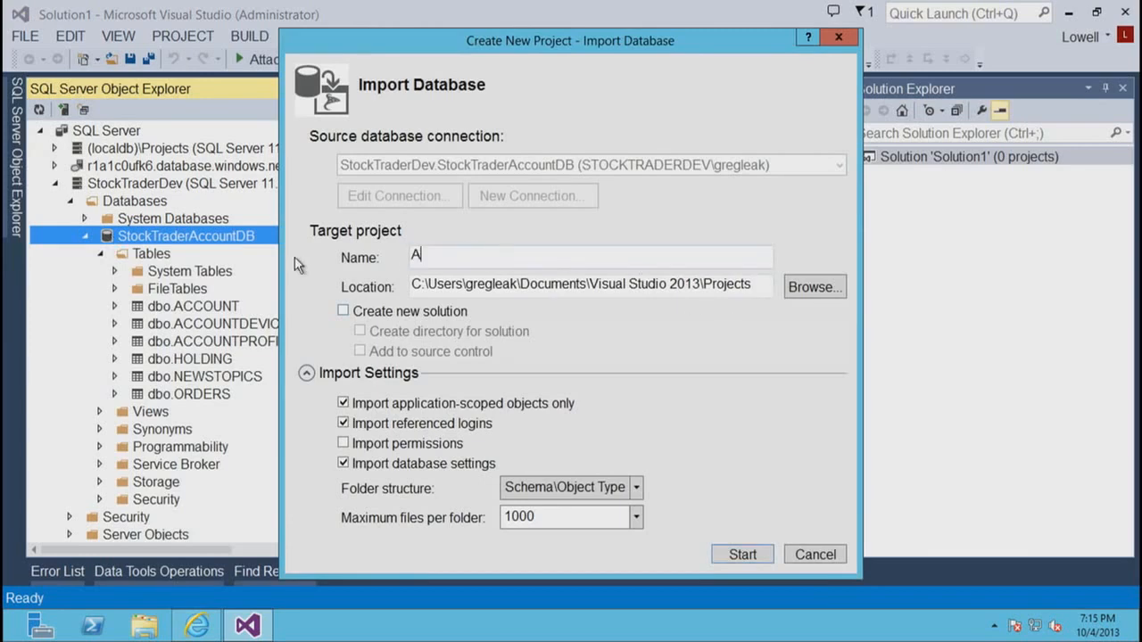
text(zureStockTraderD)
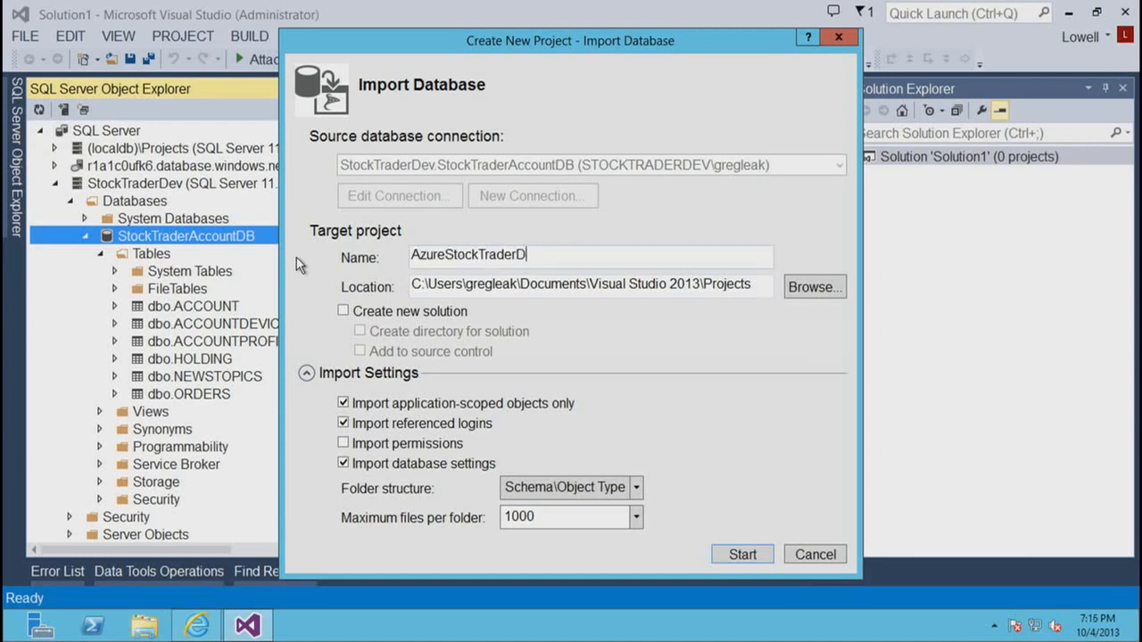
text(B)
- Exclude database settings, create a new solution with its own directory, and run the database import to completion
click(344, 464)
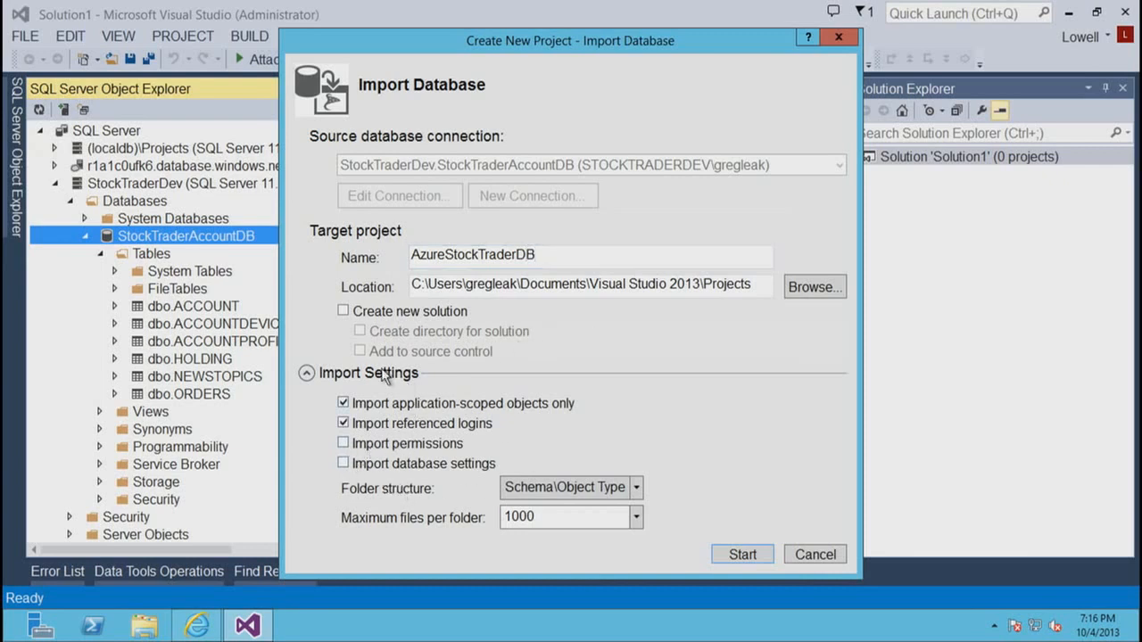
click(344, 311)
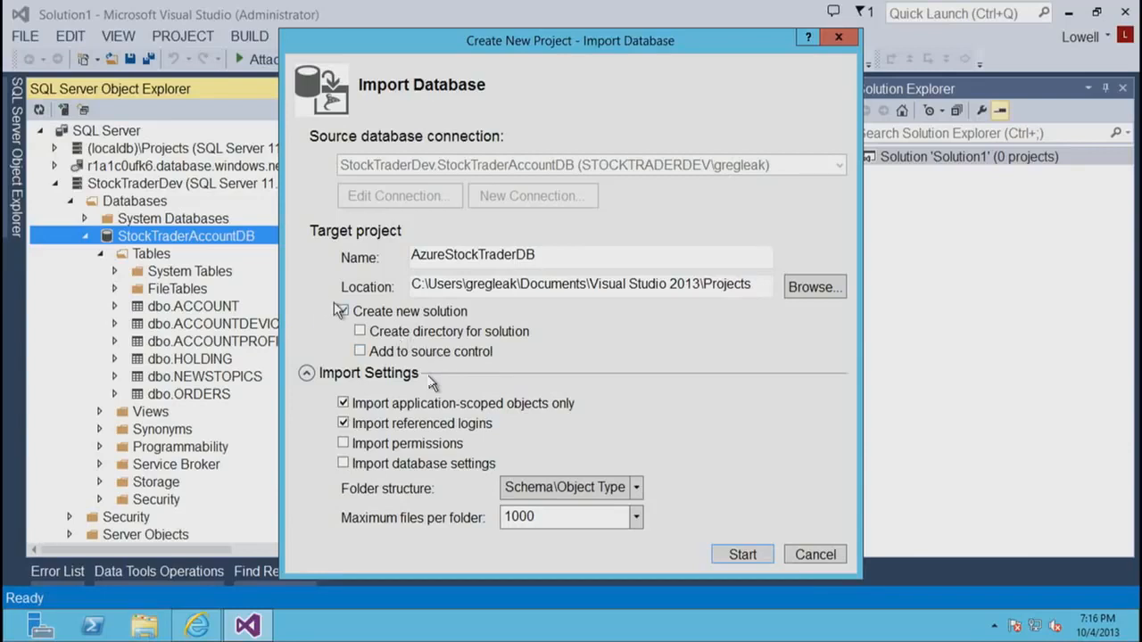
click(361, 335)
click(733, 560)
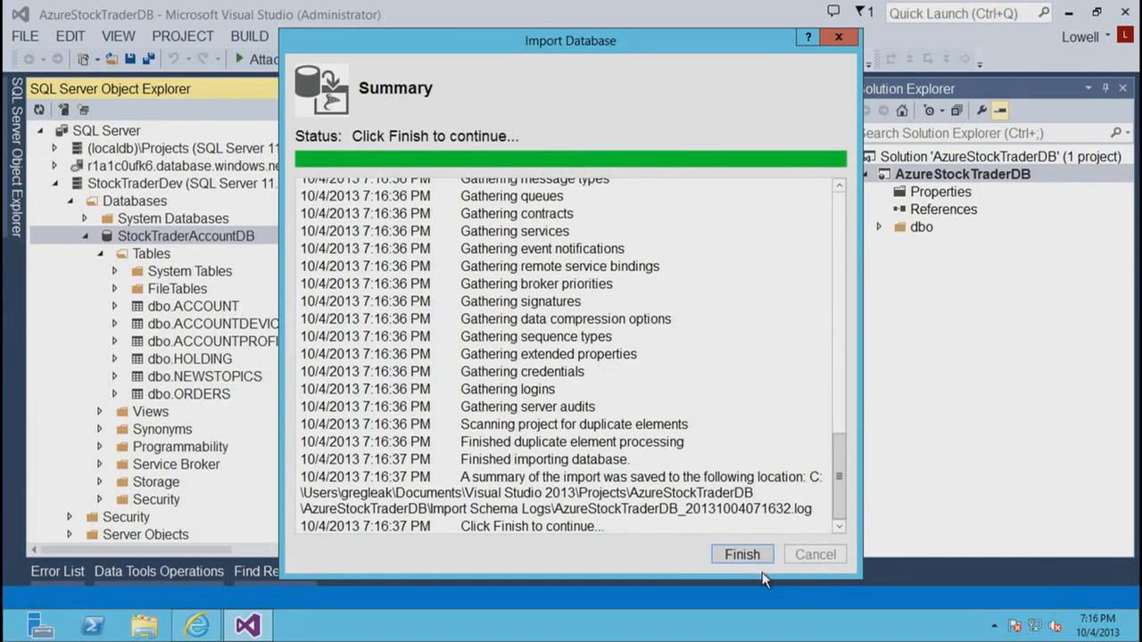
click(743, 555)
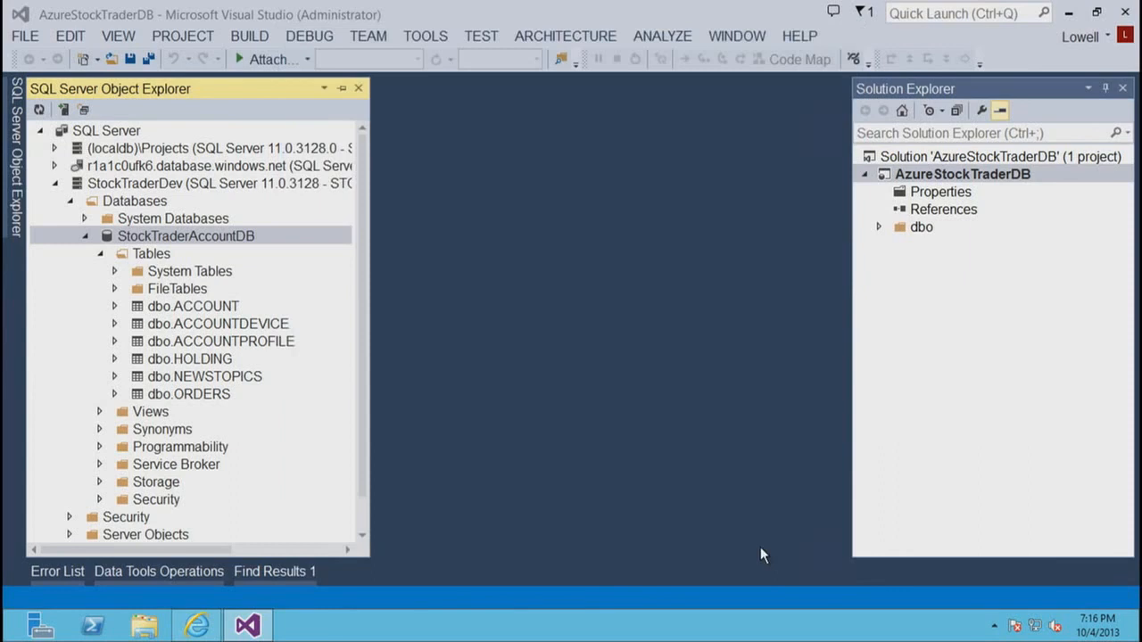
- Expand the project's dbo folder with its Stored Procedures, Tables and Views subfolders to examine the imported scripts
double_click(919, 228)
double_click(944, 246)
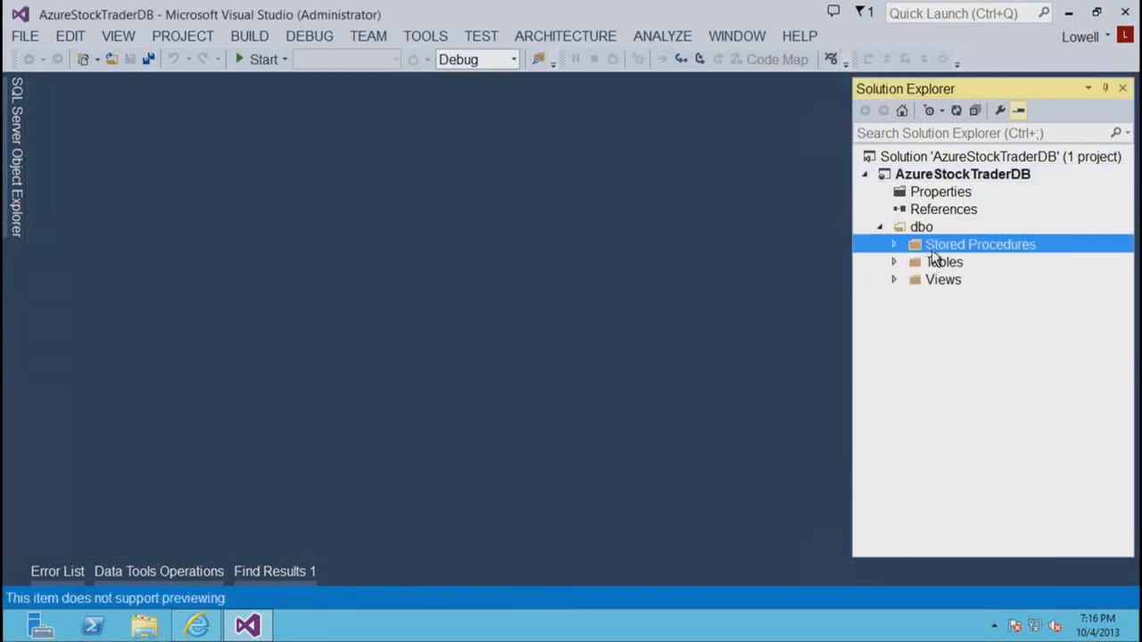
double_click(938, 282)
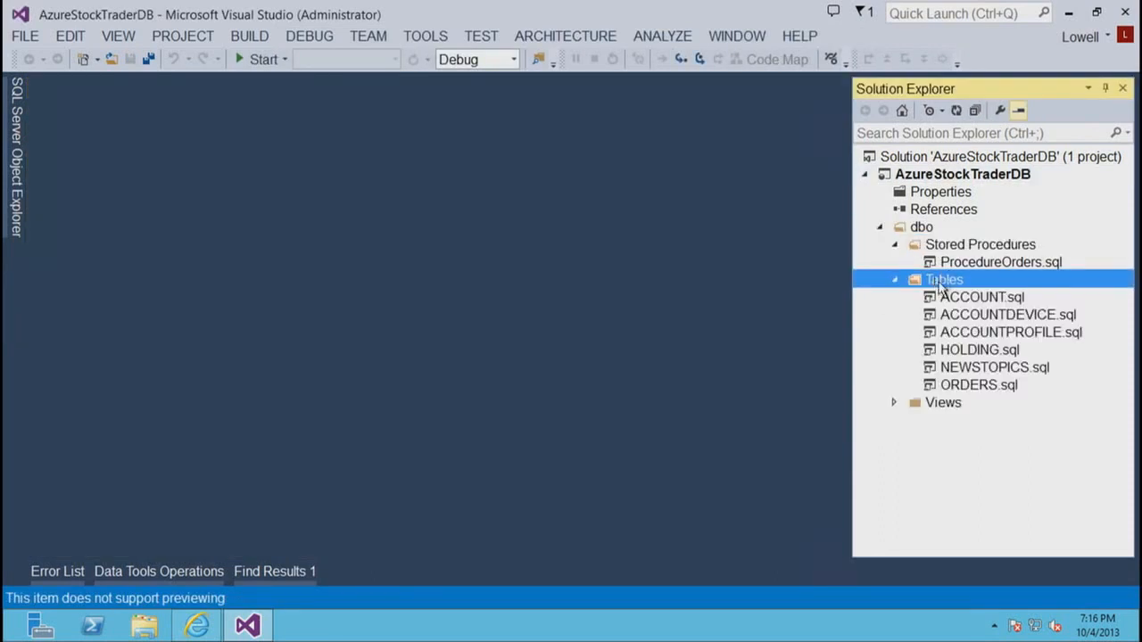
double_click(933, 404)
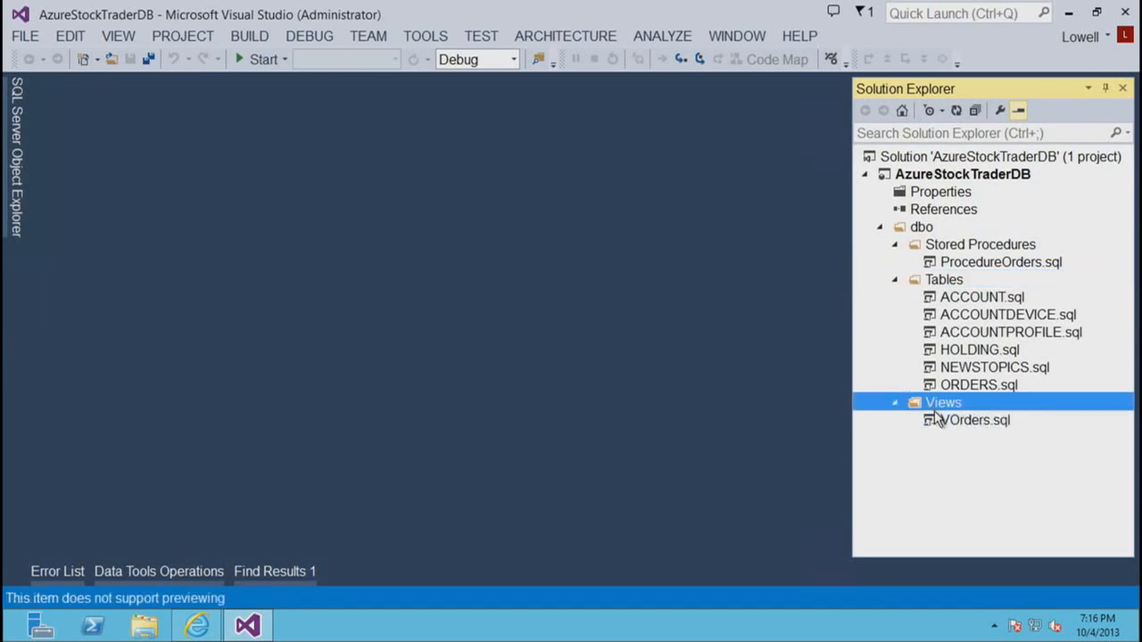
- Pin SQL Server Object Explorer in place, and open the VOrders.sql view script in a widened editor to read its query
click(17, 204)
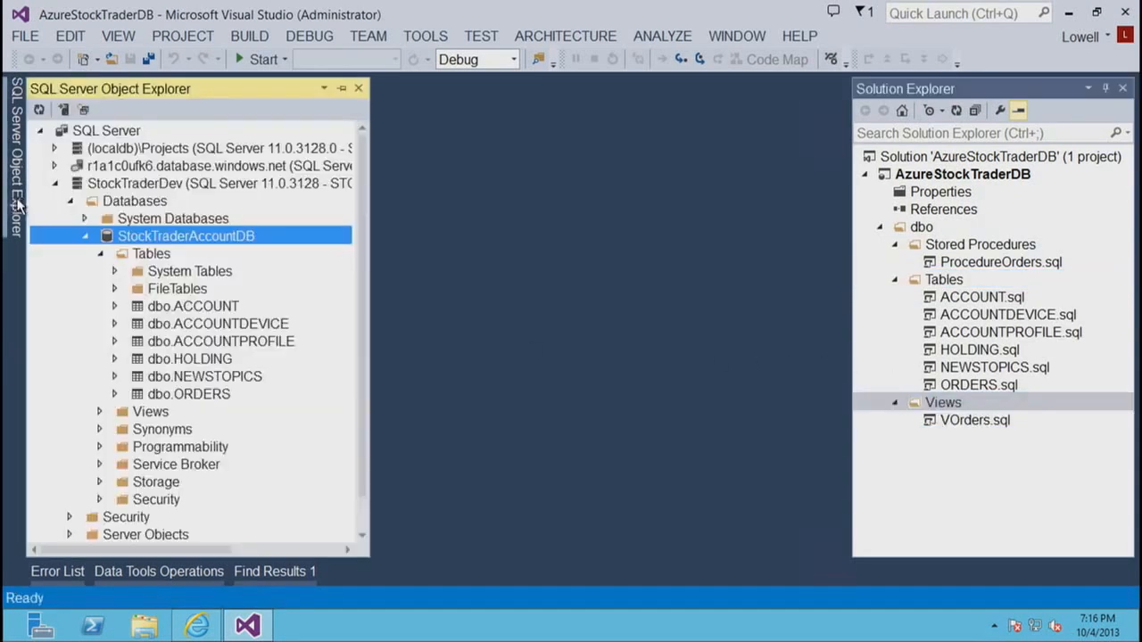
click(342, 88)
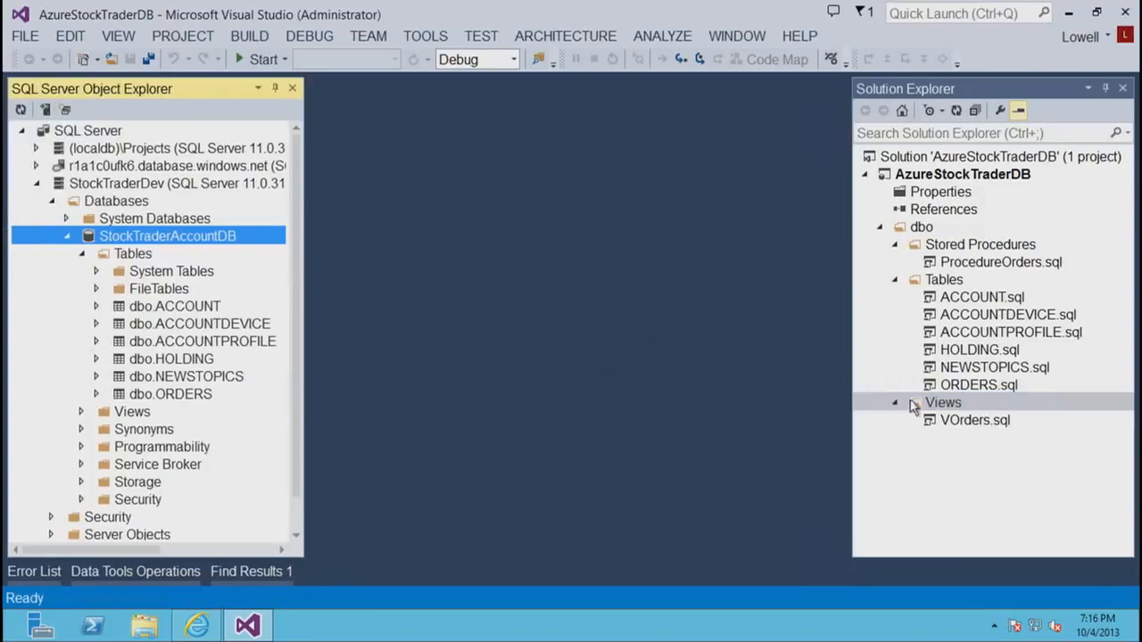
double_click(973, 423)
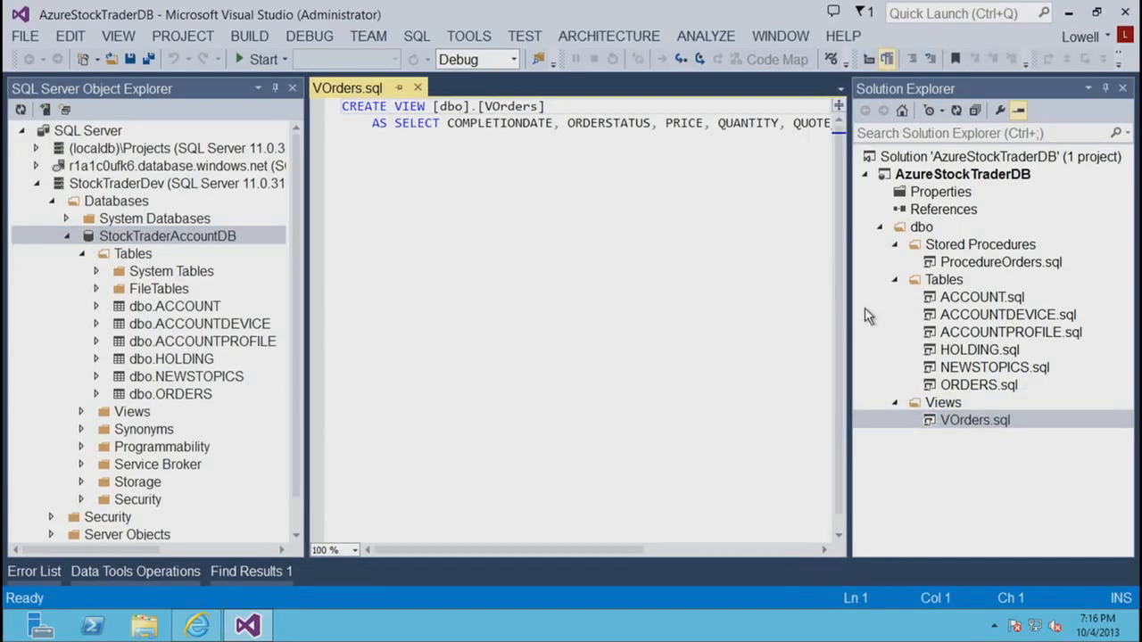
drag(850, 300, 950, 297)
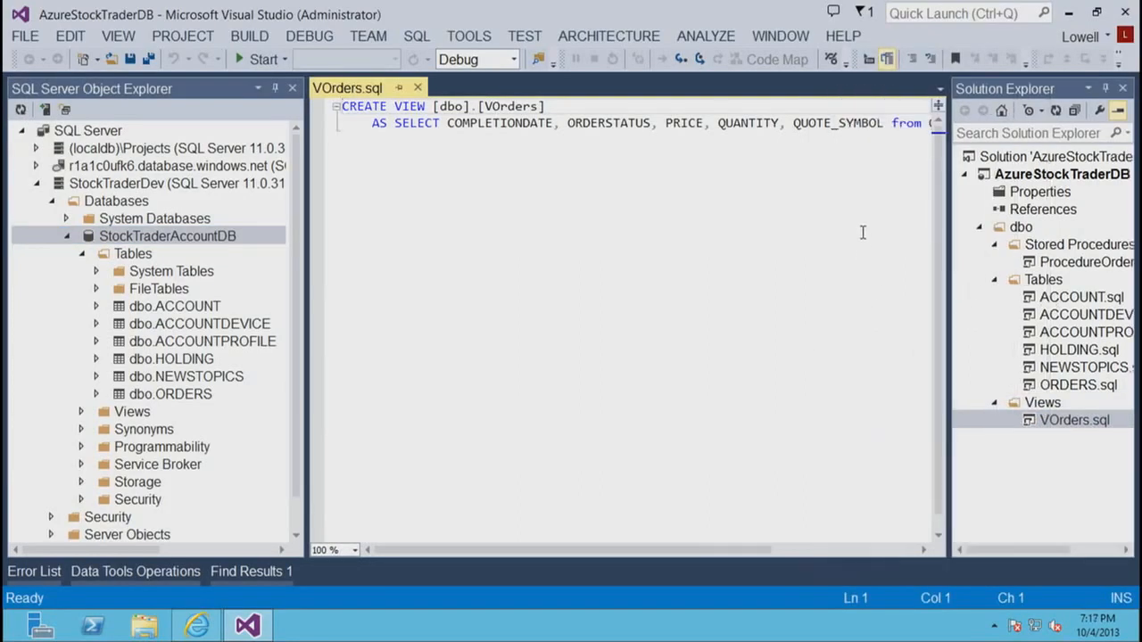
drag(600, 551, 825, 577)
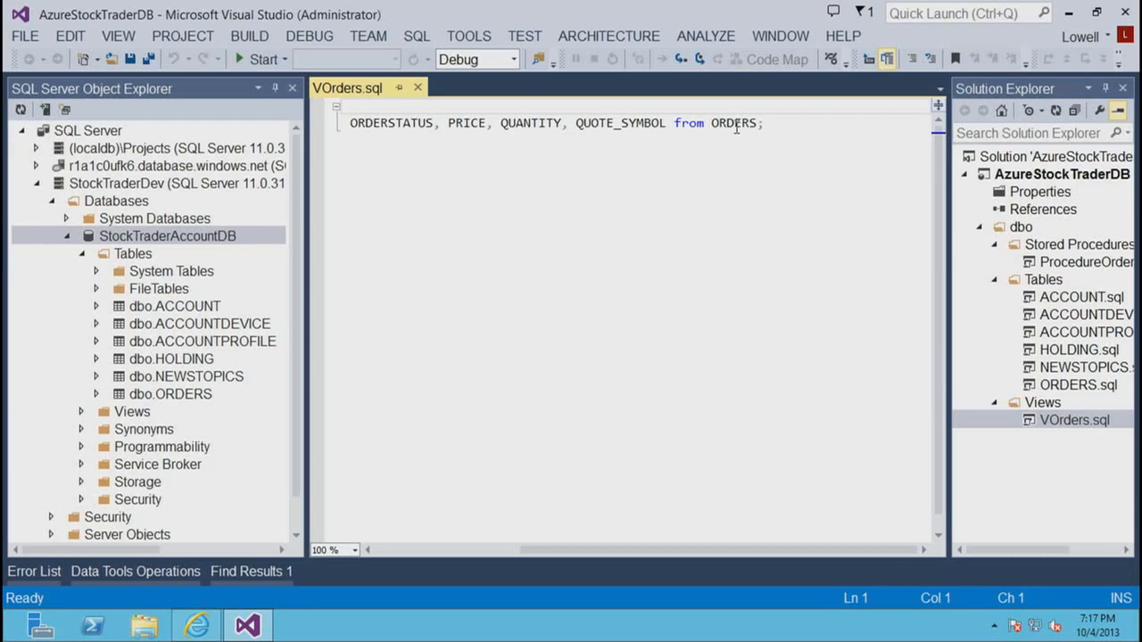
- Go to the definition of the ORDERS table referenced in the VOrders view script
mouse_move(733, 123)
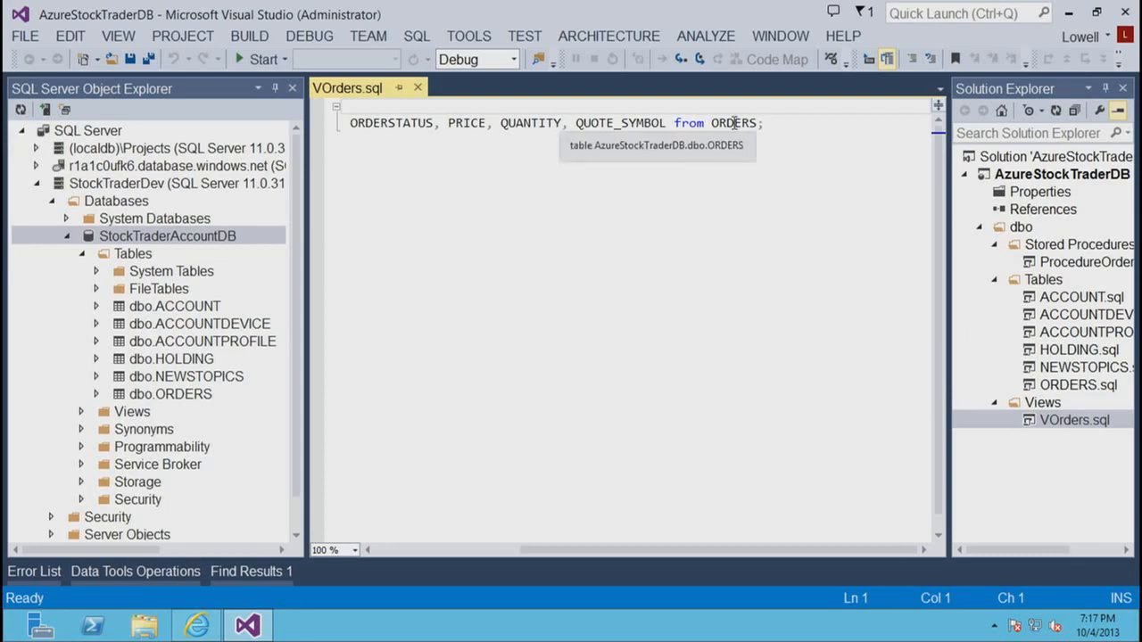
click(733, 123)
right_click(733, 123)
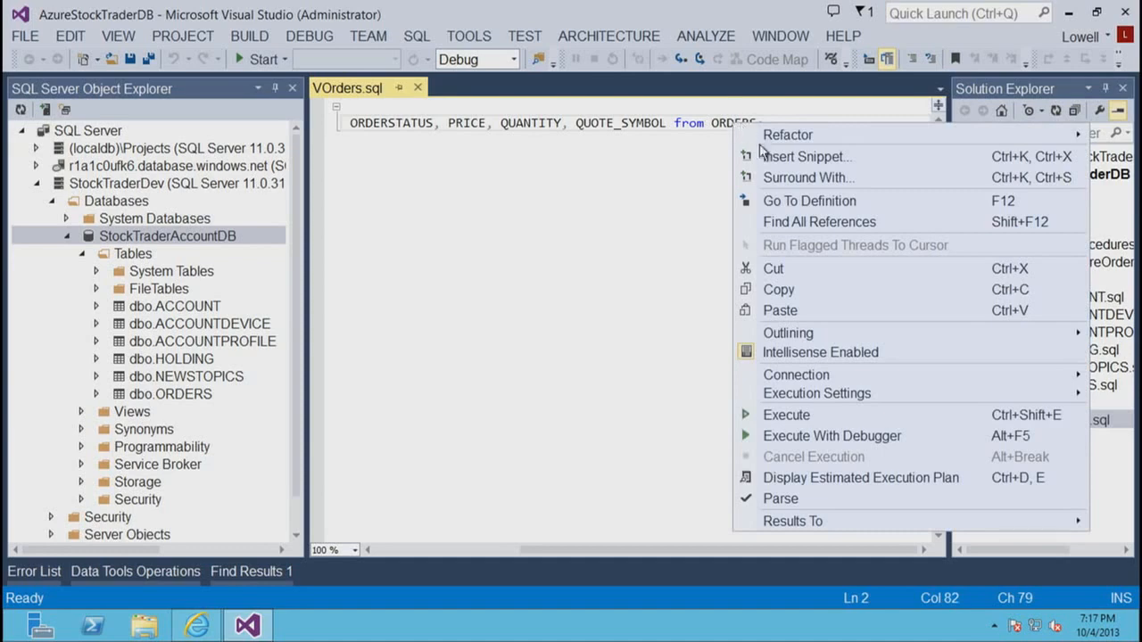
click(784, 202)
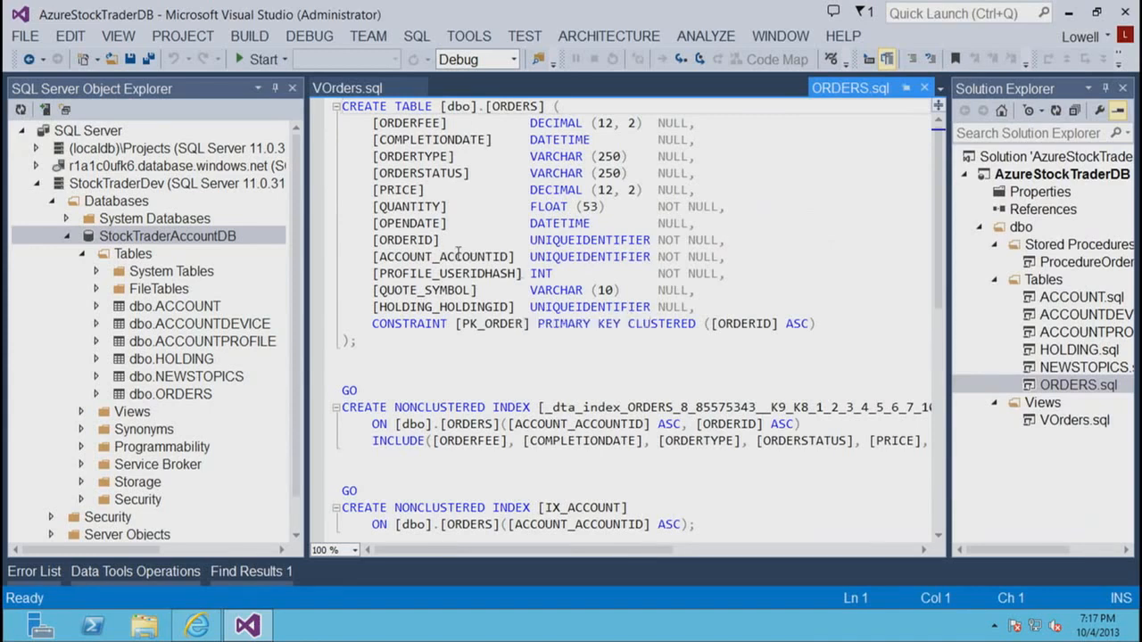
- Find all references to the OPENDATE column in the ORDERS script, and close that script and the reference results
click(412, 223)
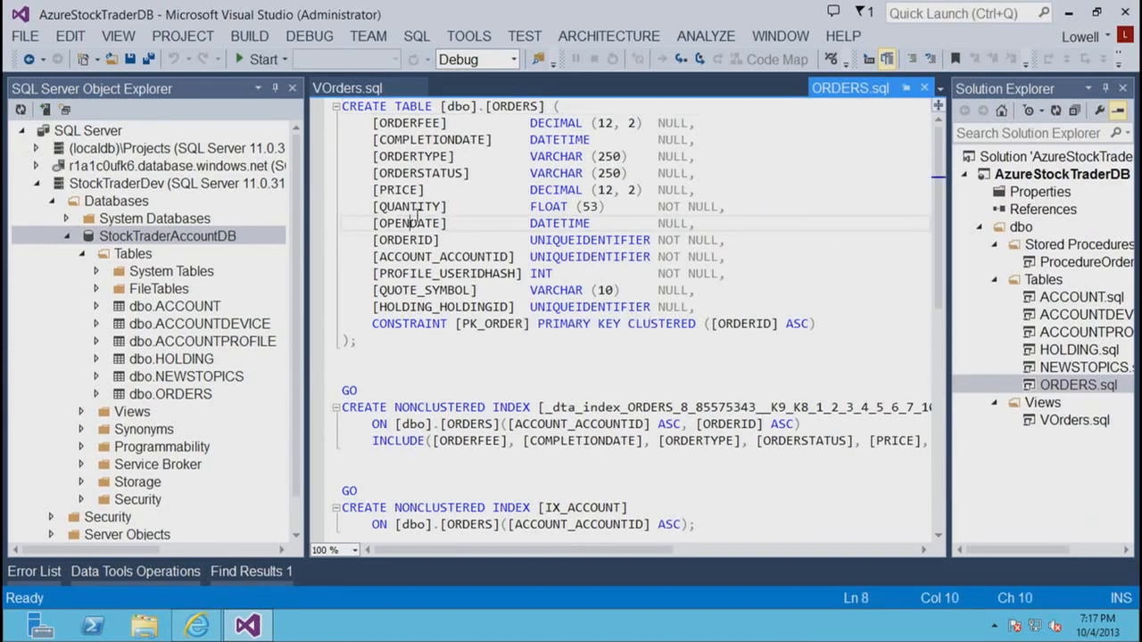
right_click(414, 222)
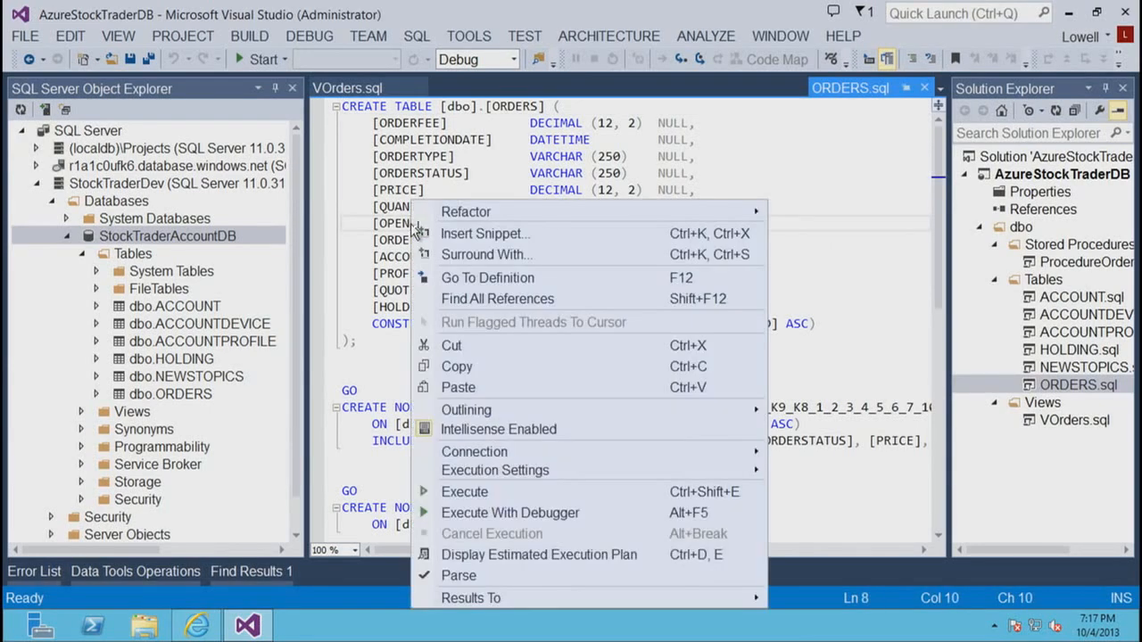
click(514, 300)
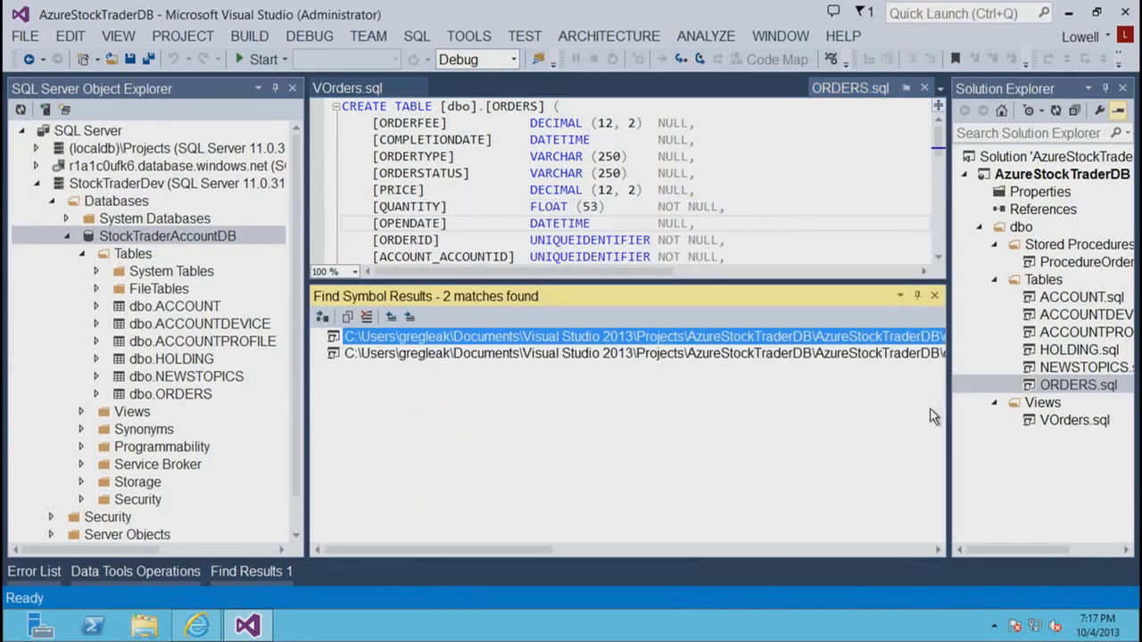
click(857, 339)
click(926, 90)
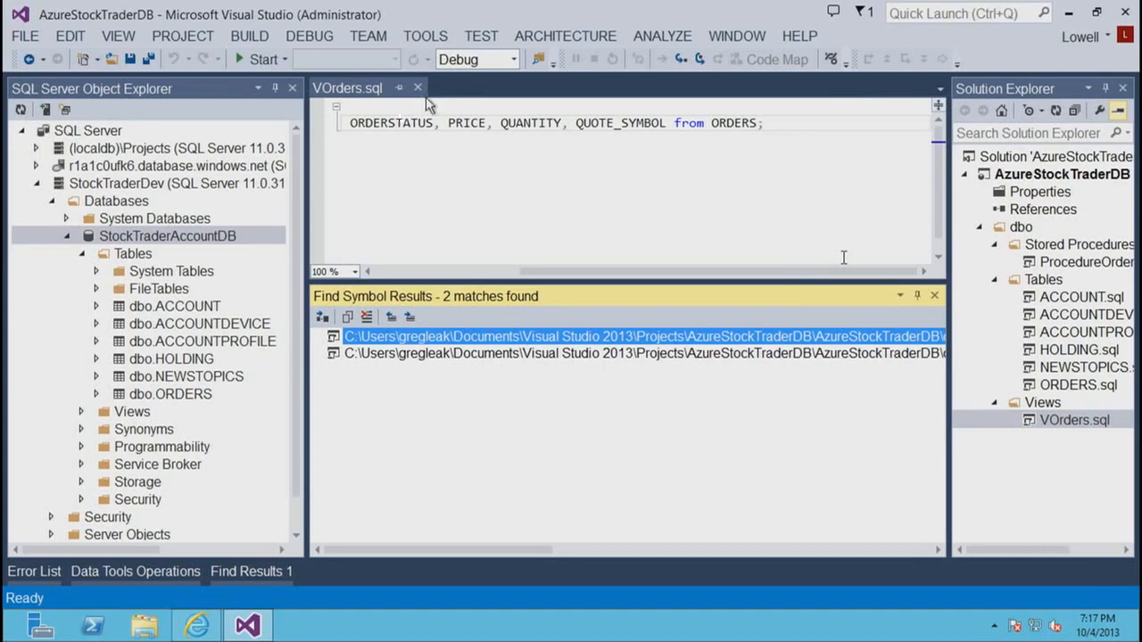
drag(546, 270, 399, 271)
click(934, 295)
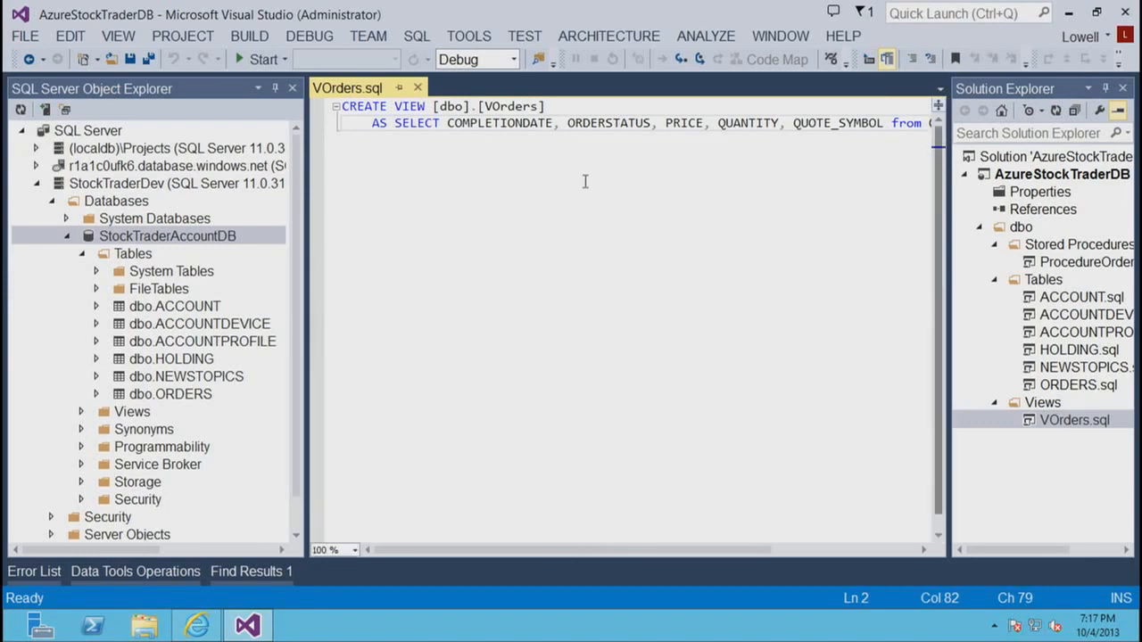
- Find all references to the VOrders view and open the ProcedureOrders.sql match in an enlarged editor
right_click(518, 110)
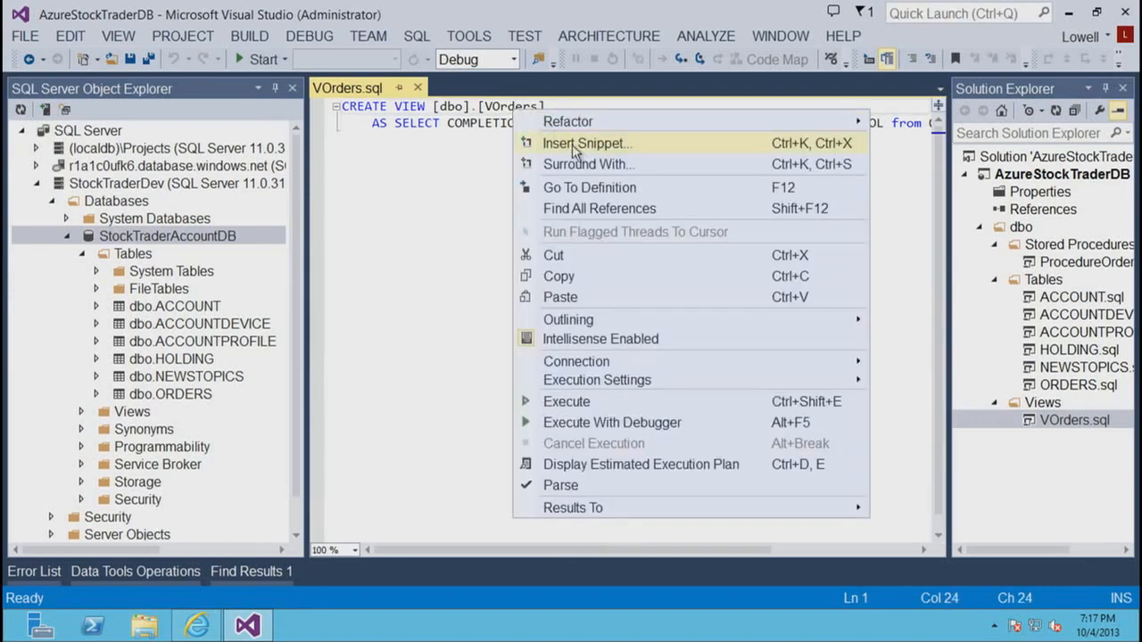
click(596, 207)
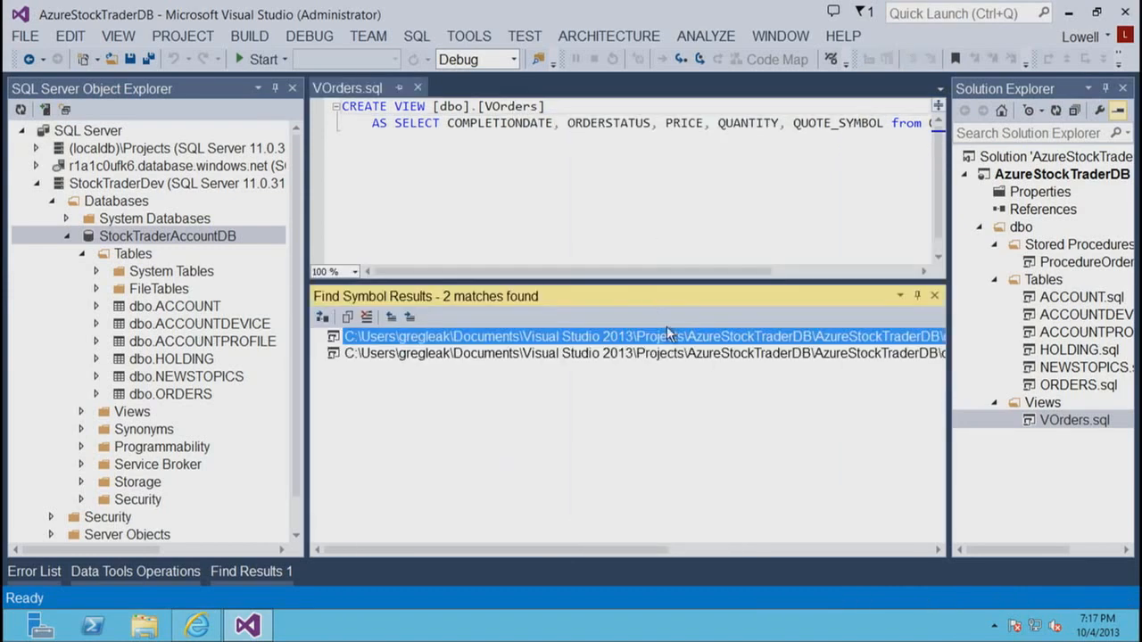
click(759, 340)
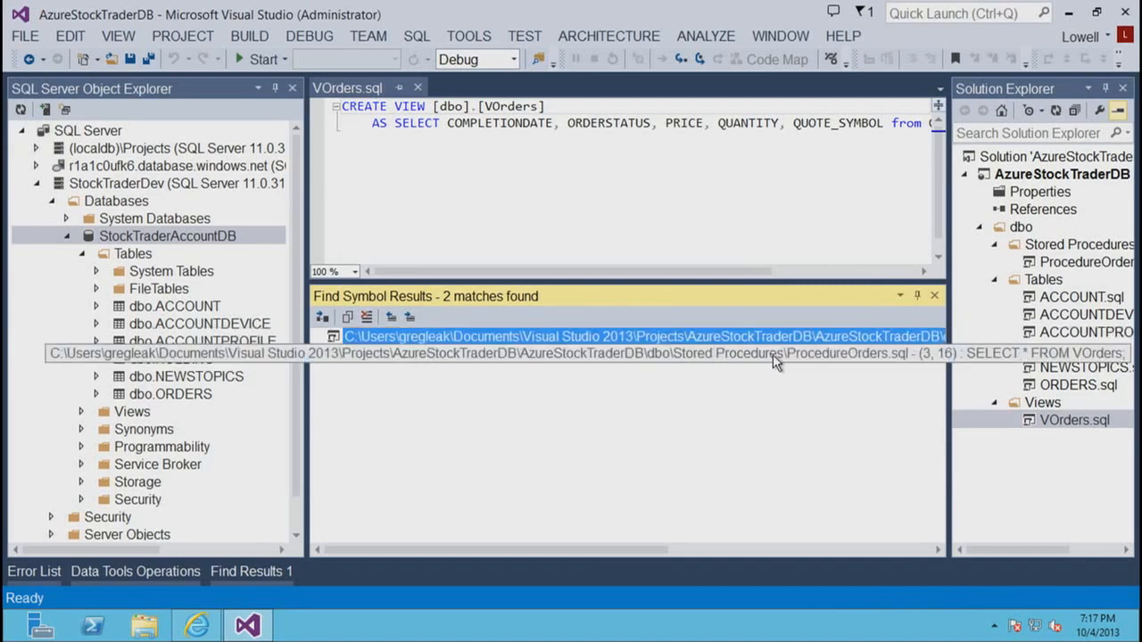
double_click(772, 355)
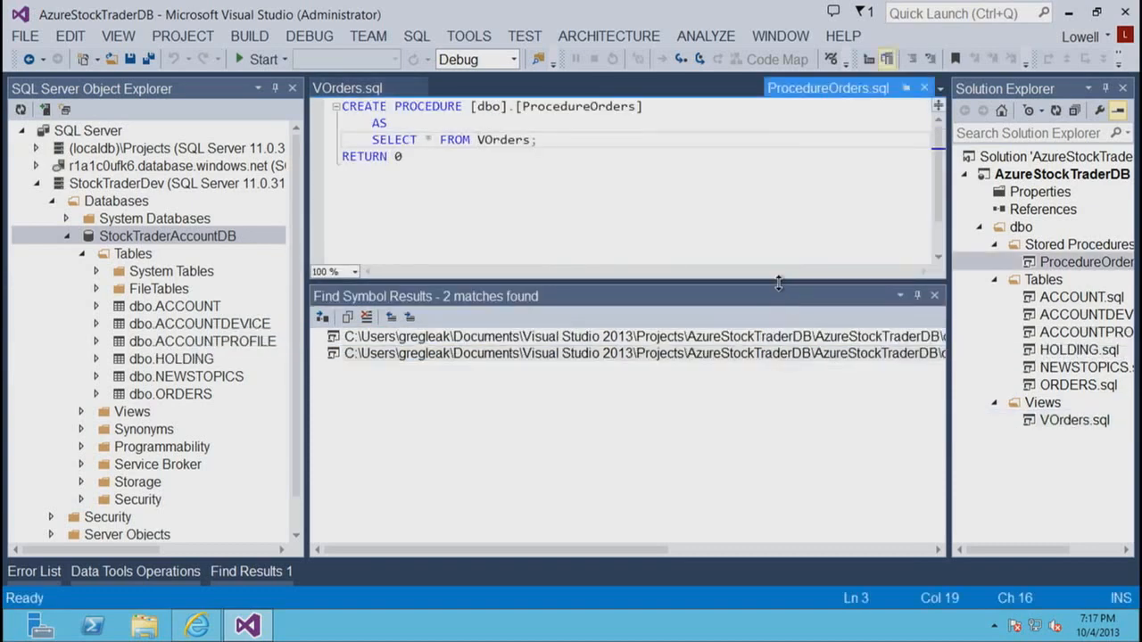
drag(778, 282, 777, 393)
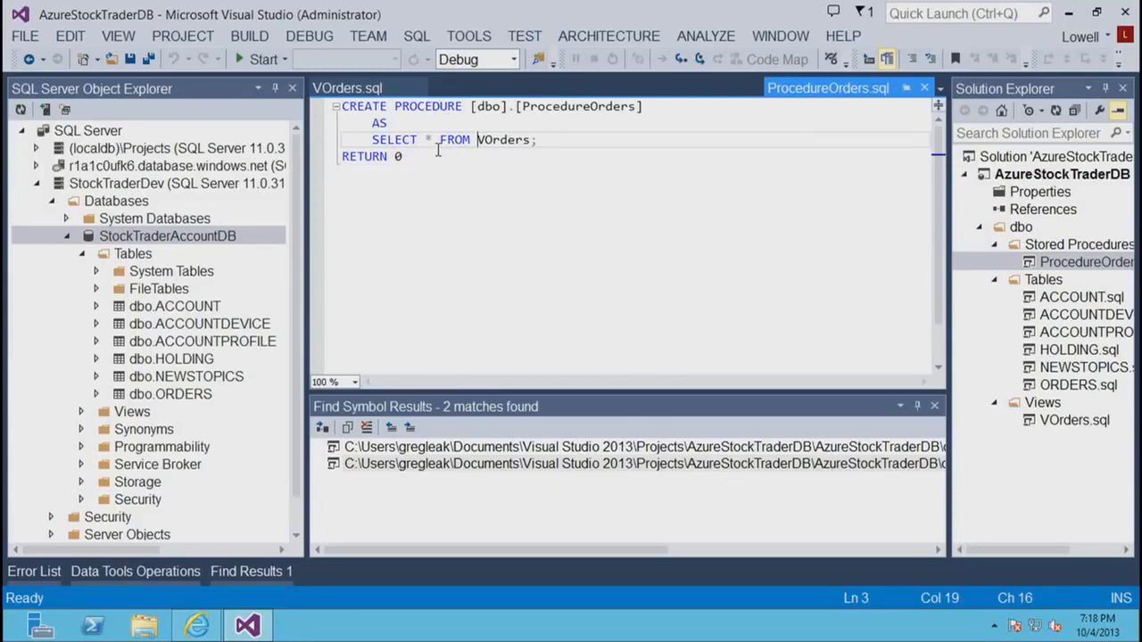
- Refactor the SELECT * in ProcedureOrders with Expand Wildcards, apply the previewed change, and save the script
mouse_move(428, 140)
right_click(427, 140)
mouse_move(457, 153)
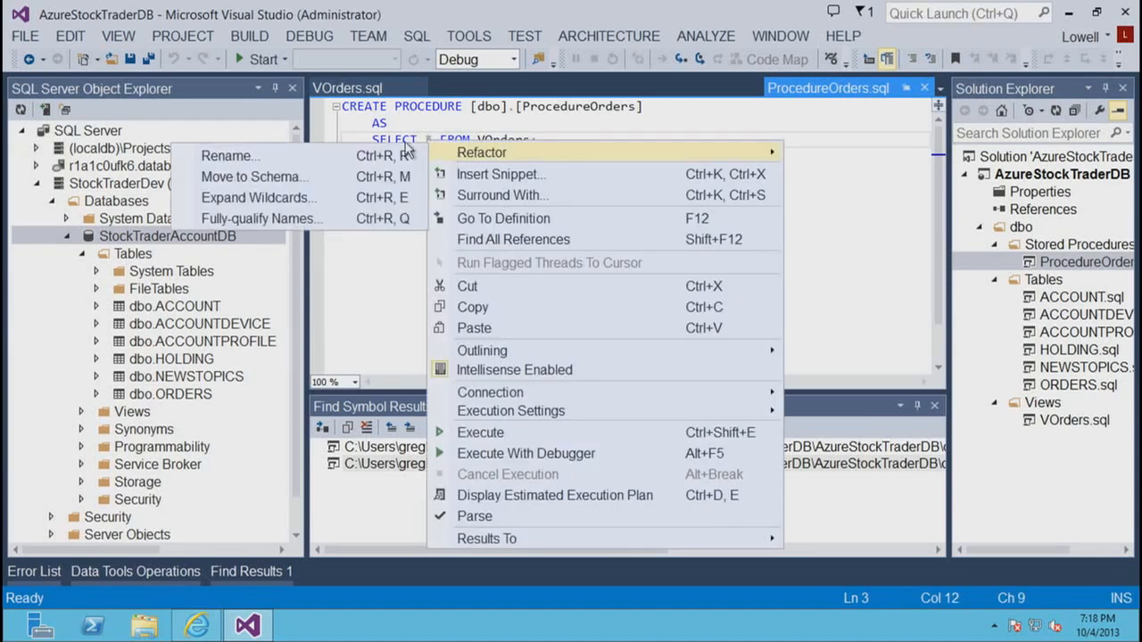
click(322, 198)
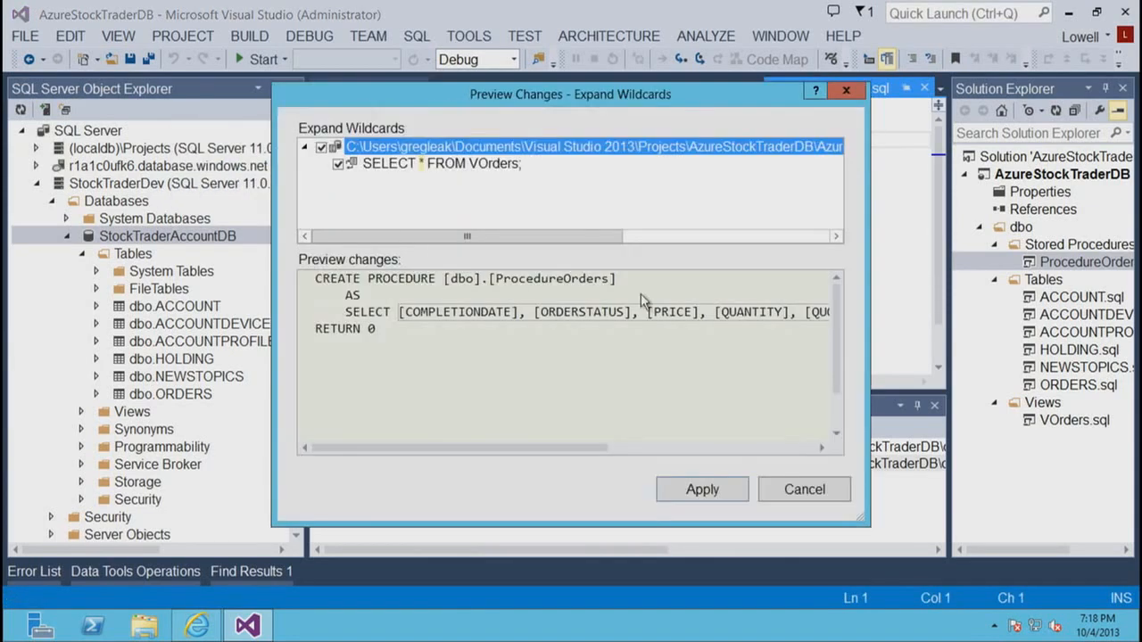
click(697, 492)
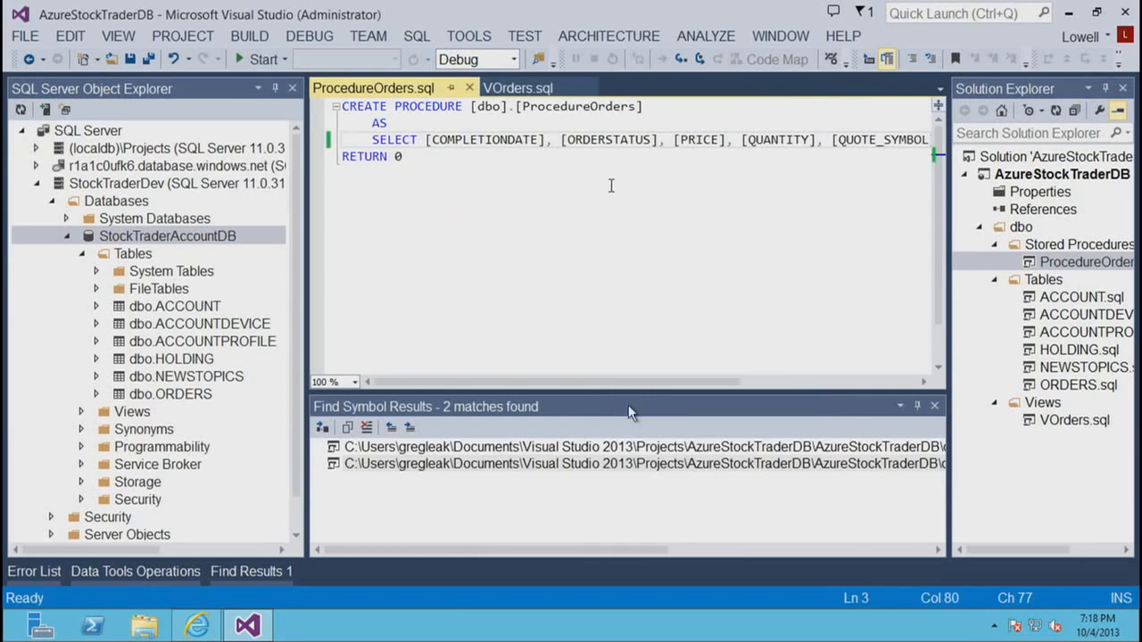
drag(624, 385, 608, 363)
click(130, 60)
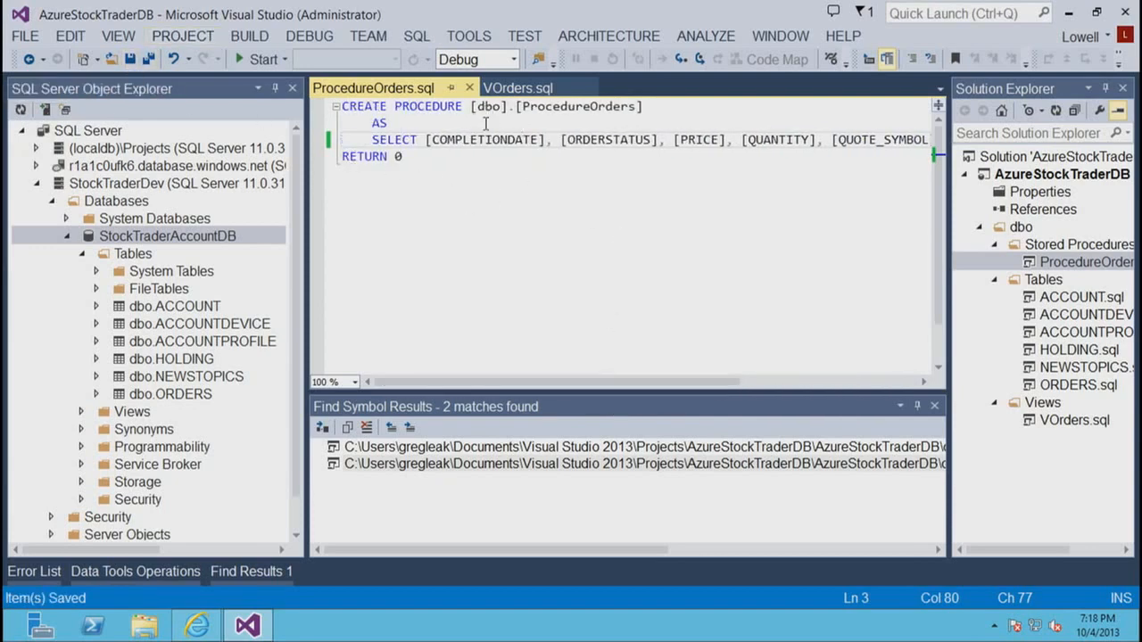
- Close the ProcedureOrders and VOrders scripts, and open ORDERS.sql in the table designer with more room
click(470, 87)
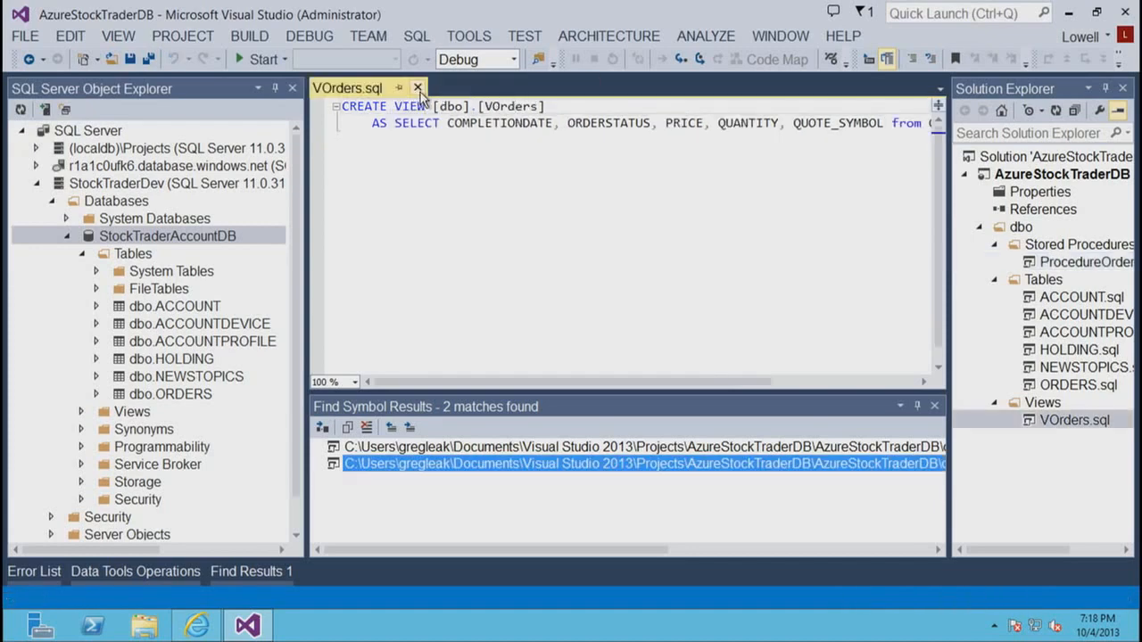
click(417, 88)
click(1084, 390)
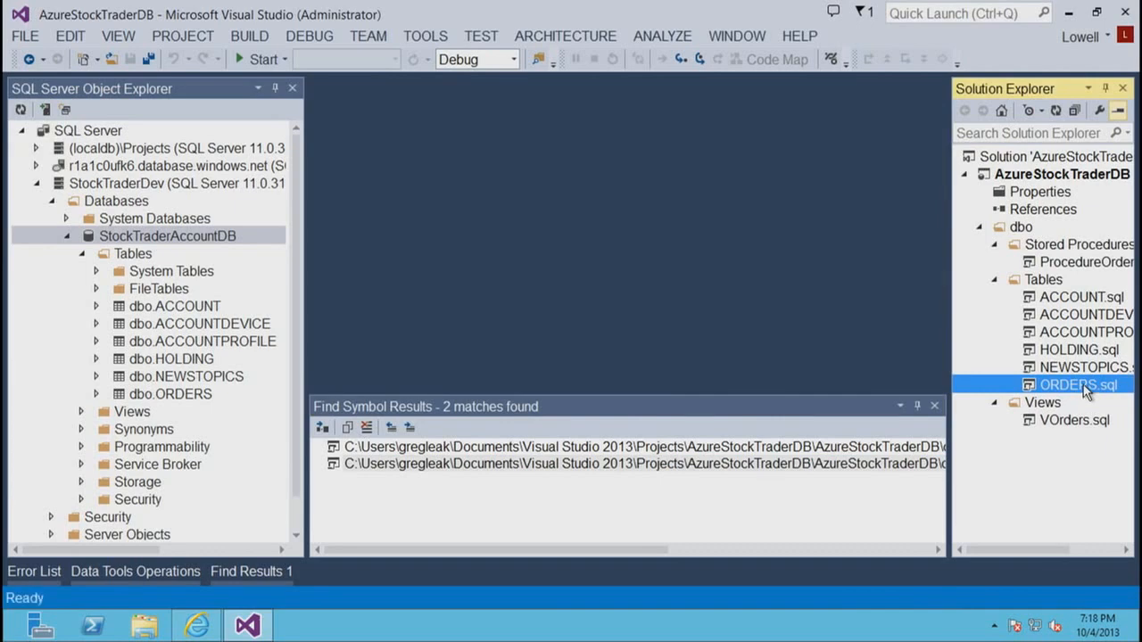
right_click(1085, 390)
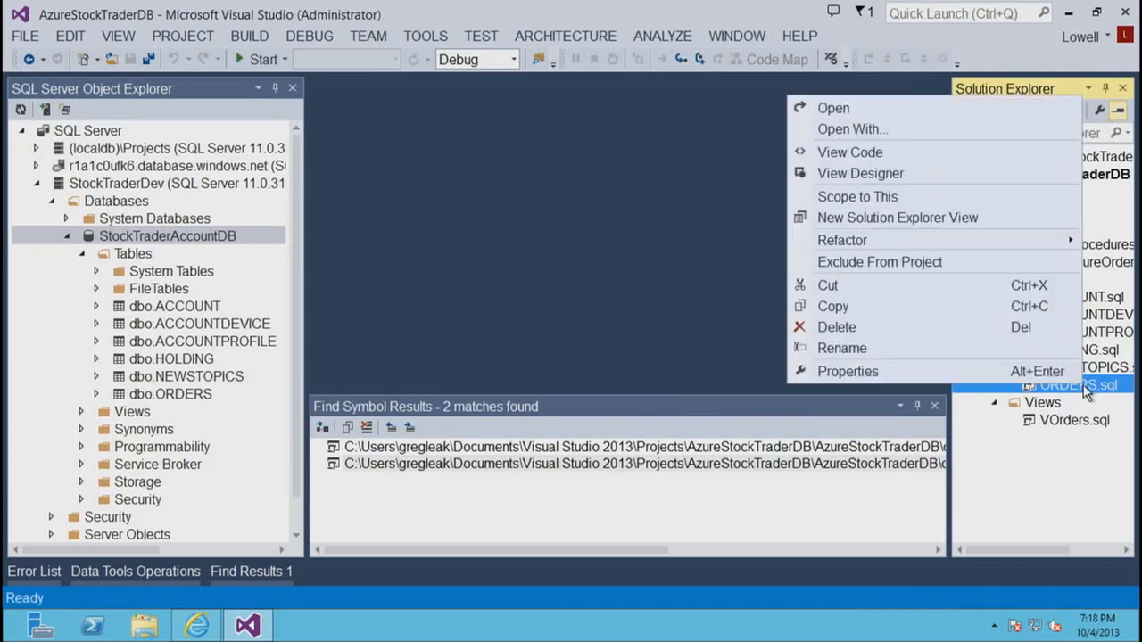
click(905, 173)
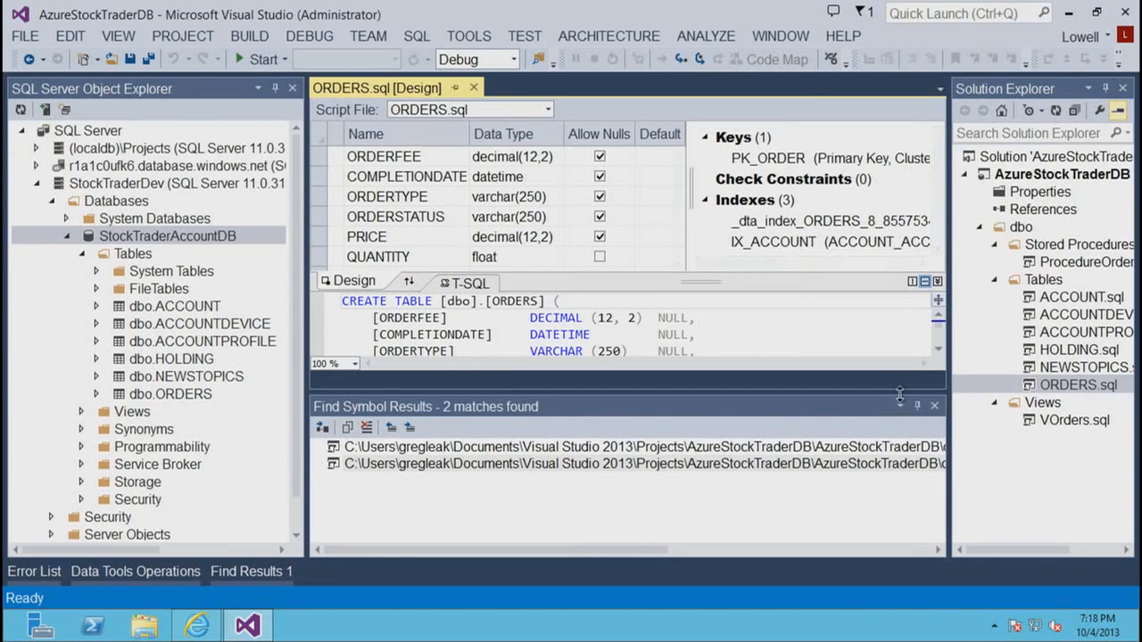
drag(900, 394, 897, 482)
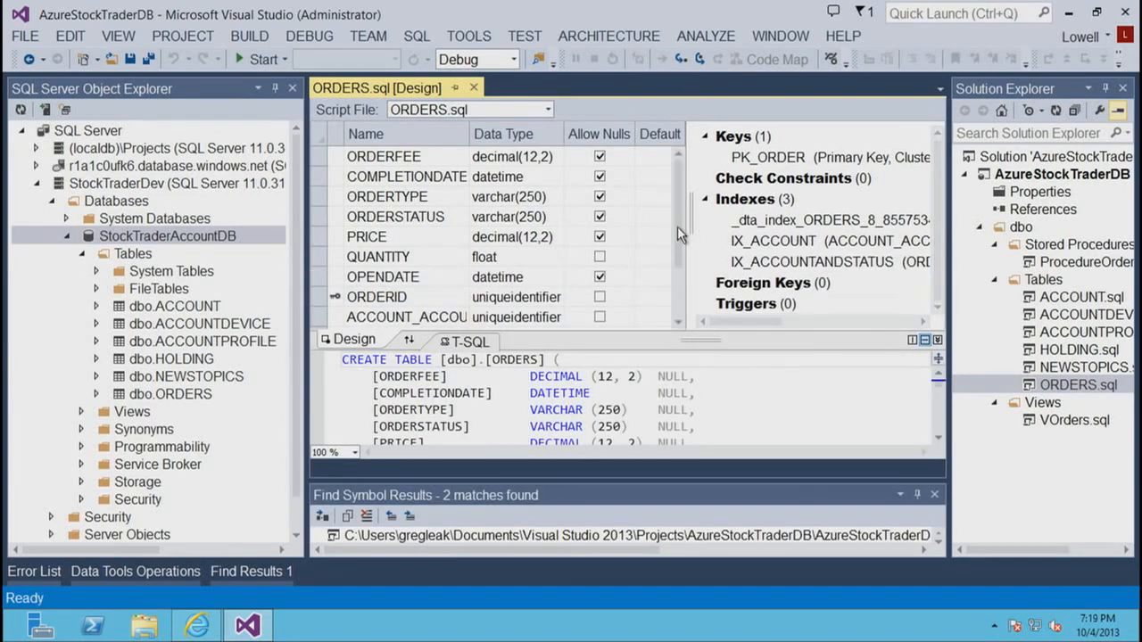
- Add a column named NewColumn with the default data type to the ORDERS table, save the script, and close the designer
scroll(677, 230, down, 2)
click(426, 318)
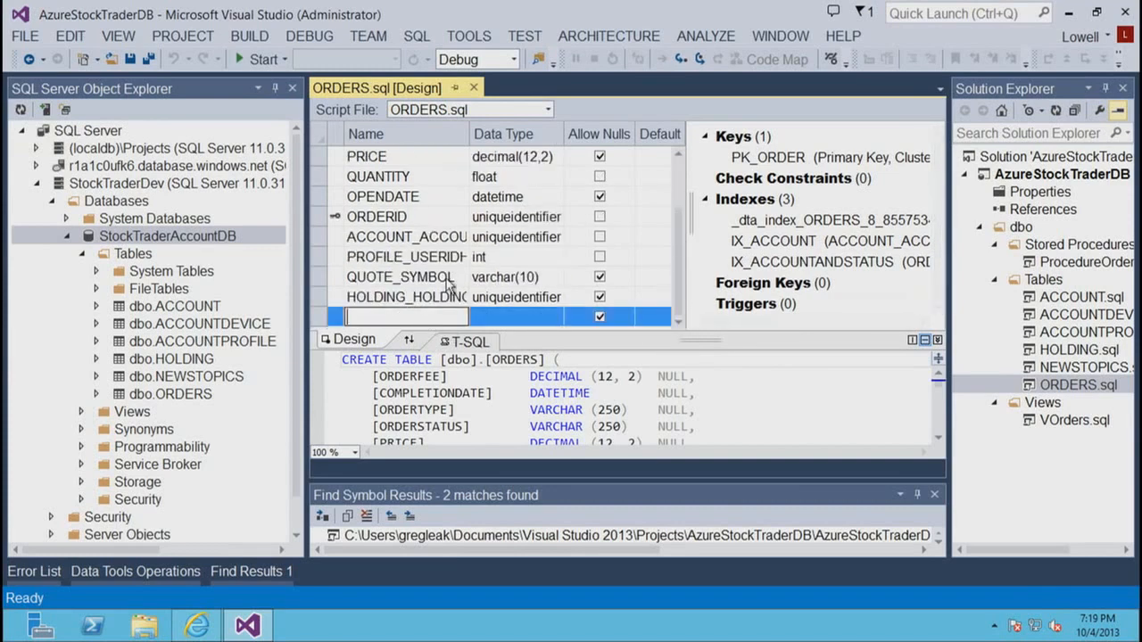
text(NewColumn)
click(538, 314)
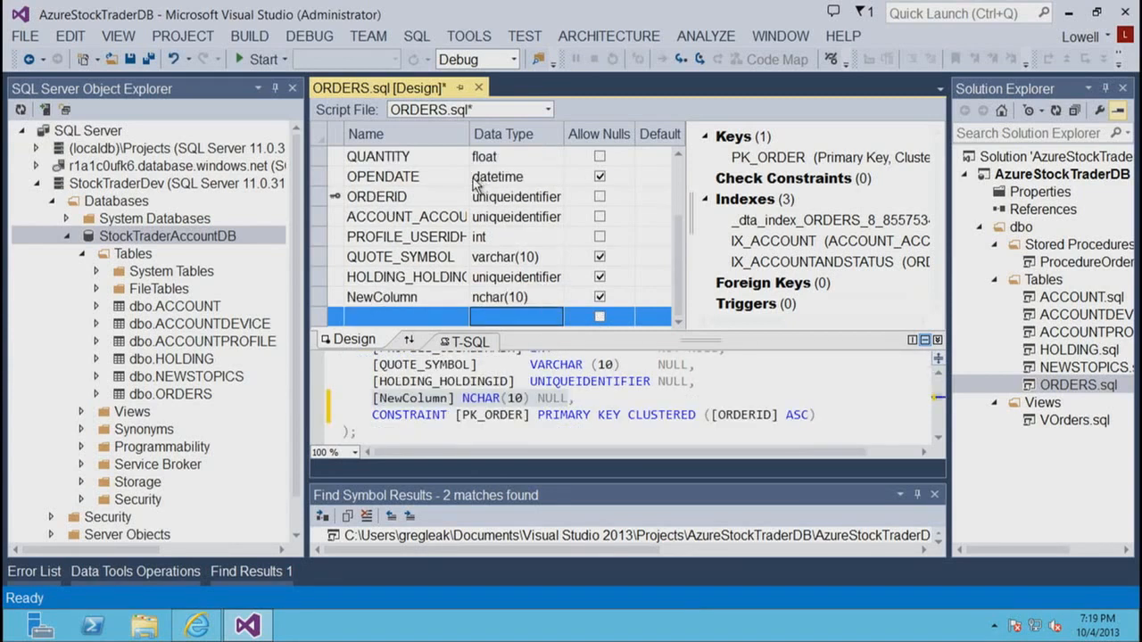
click(131, 60)
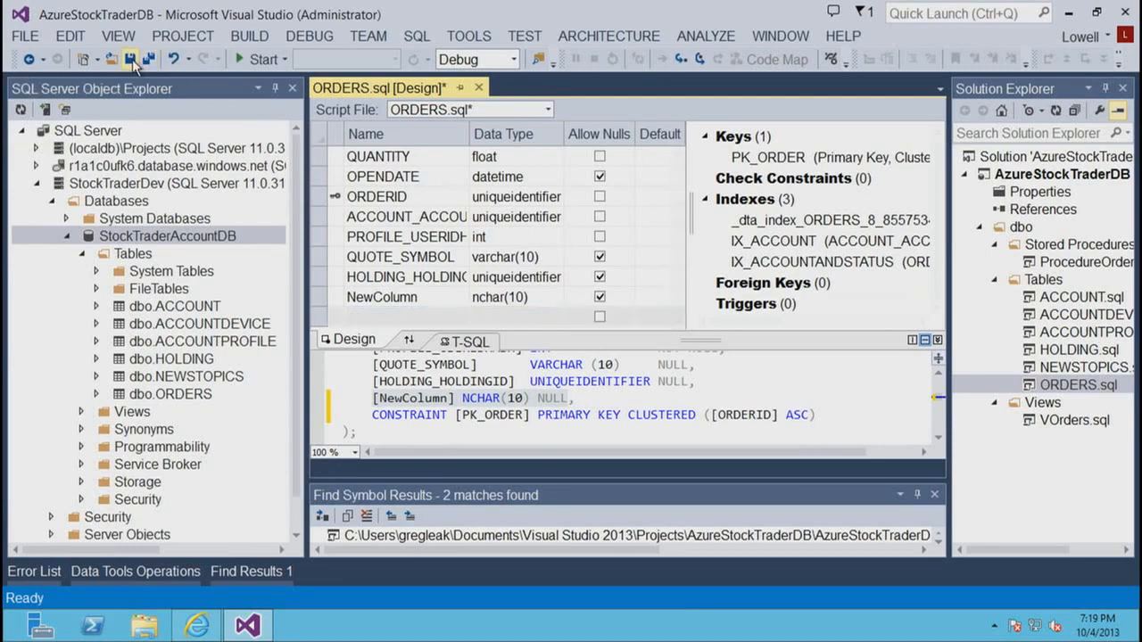
click(474, 88)
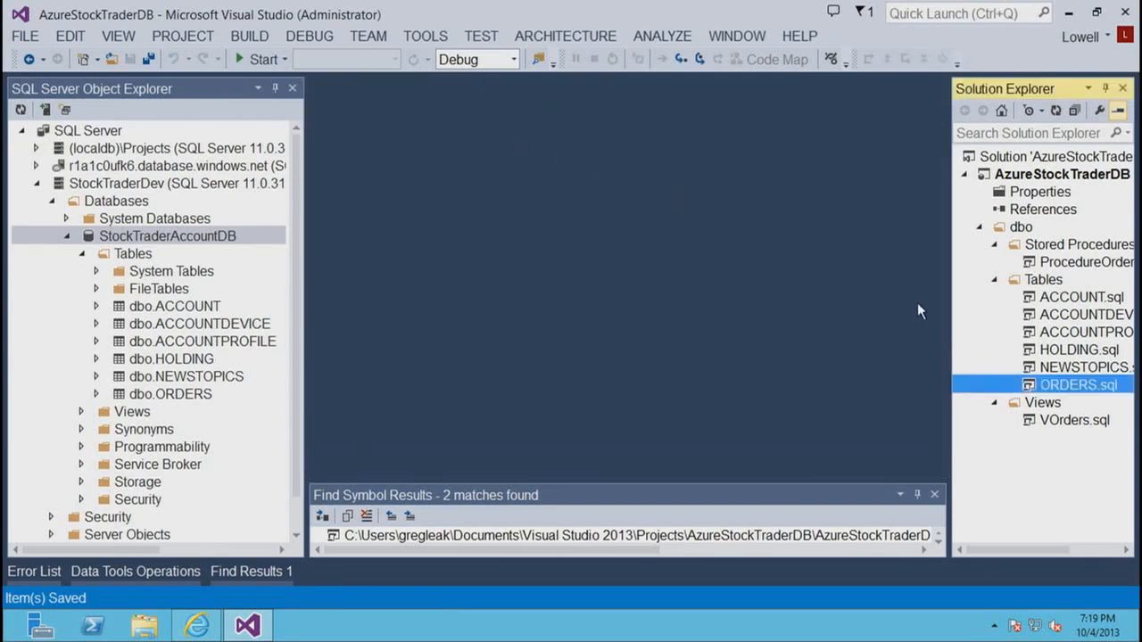
- Rebuild the solution and close the Find Symbol Results pane to make room for the build output
click(255, 39)
click(81, 79)
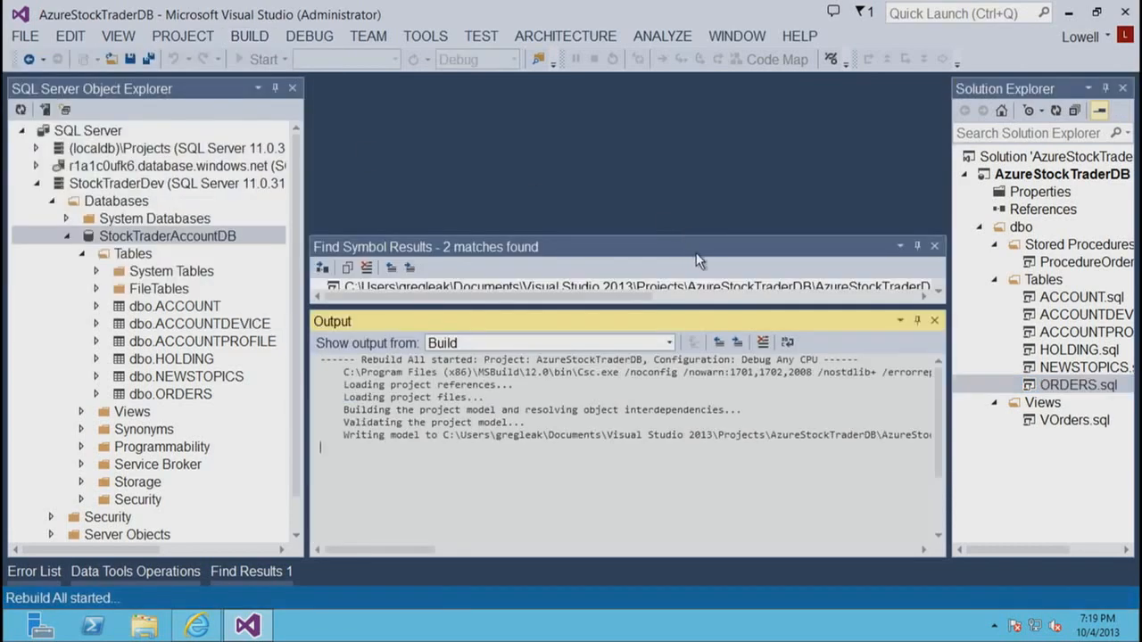
click(934, 246)
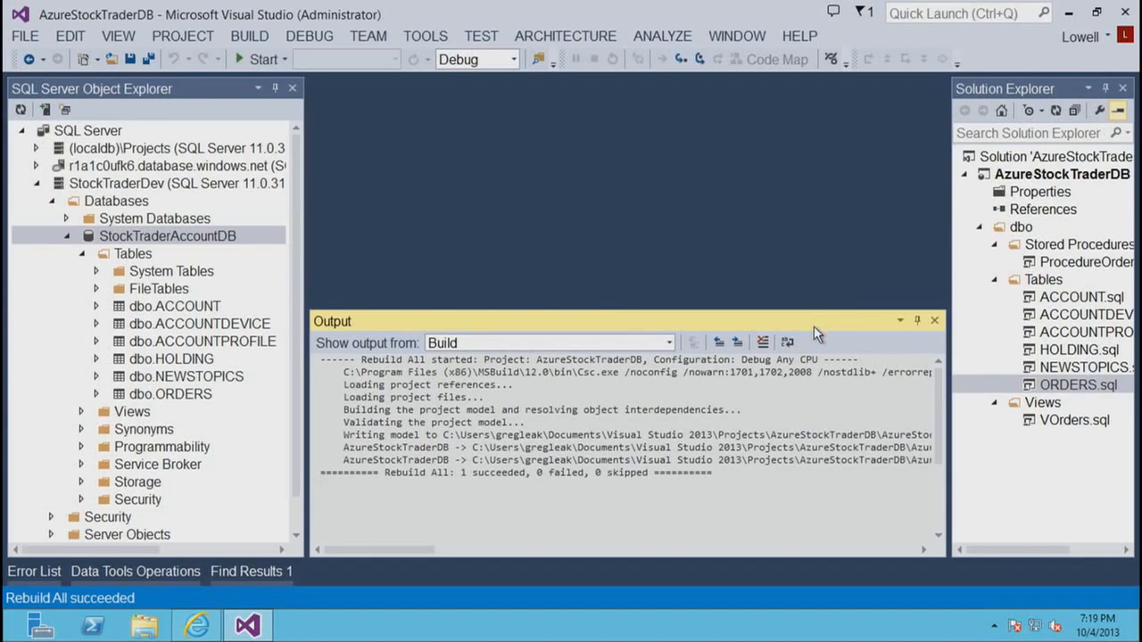
- Collapse the dbo folder and start a schema comparison with the AzureStockTraderDB project as source, closing the Output pane
click(982, 228)
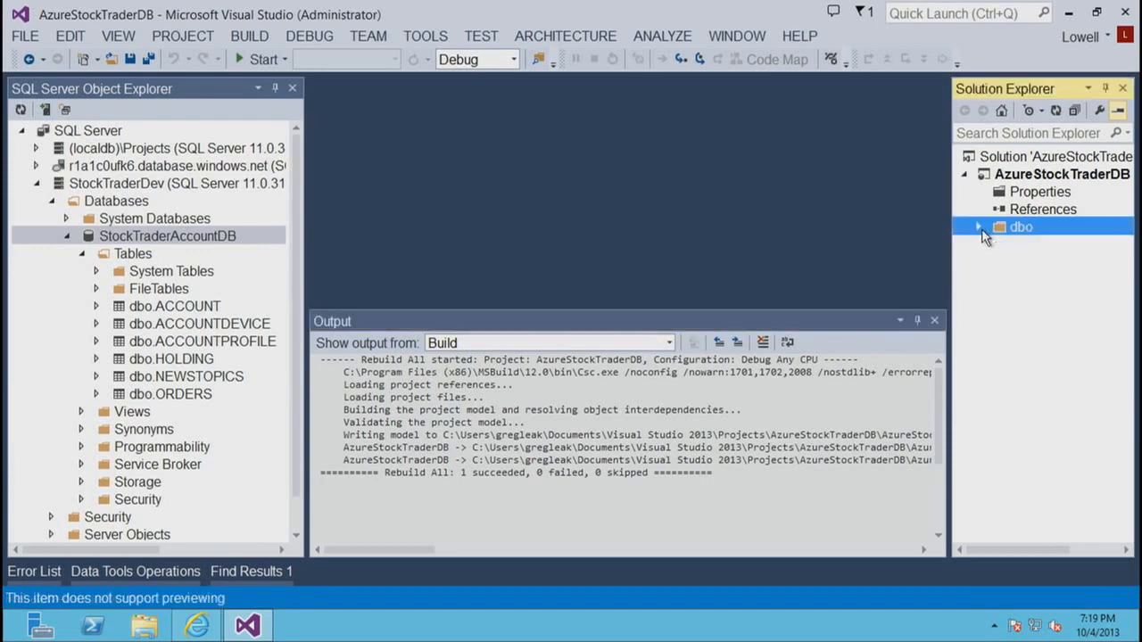
right_click(989, 176)
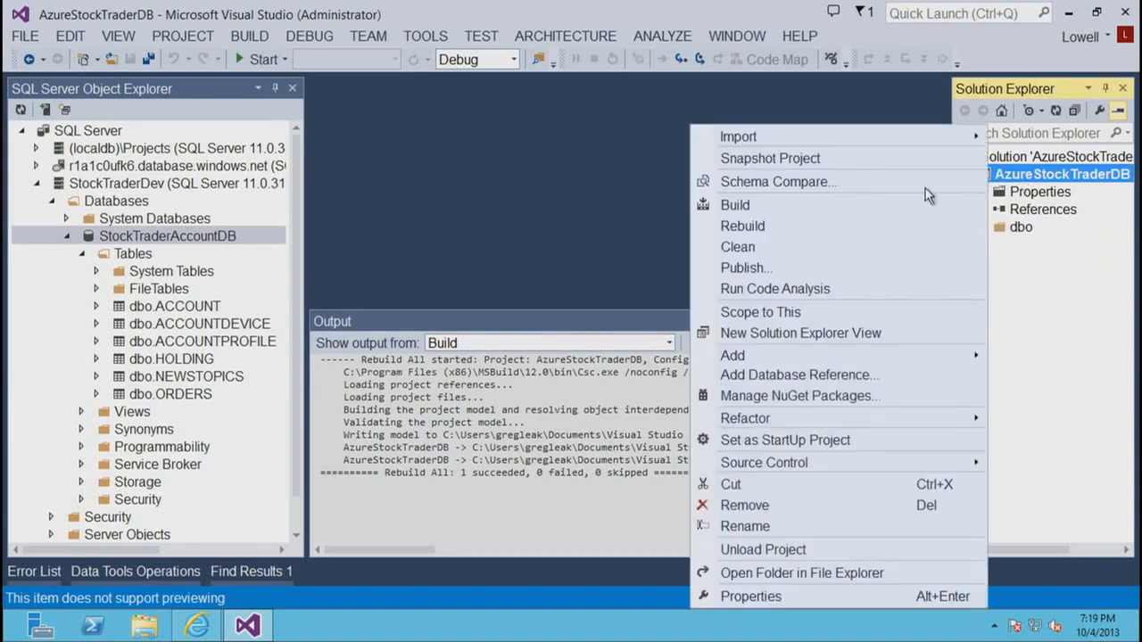
click(869, 185)
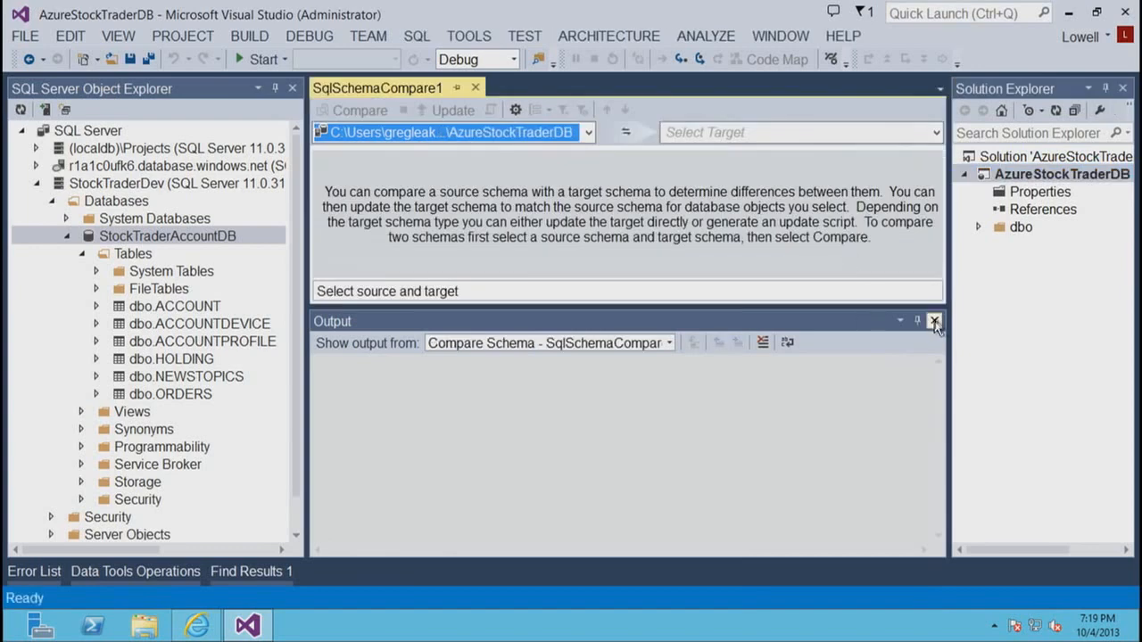
click(934, 319)
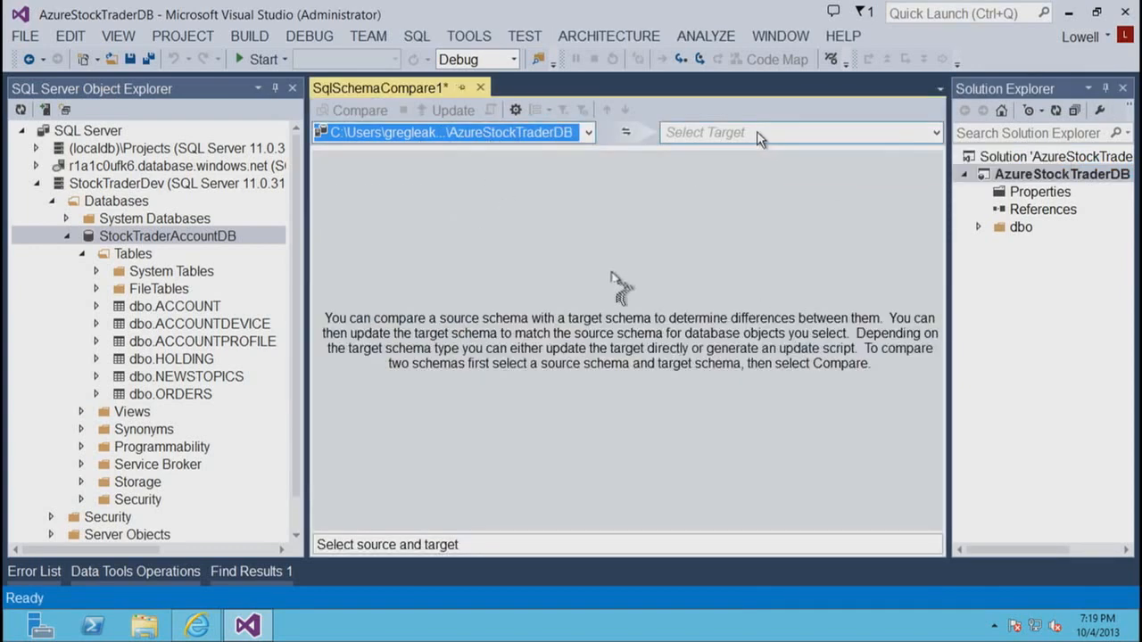
- Set the schema comparison's target to the StockTraderDev.StockTraderAccountDB database
click(869, 146)
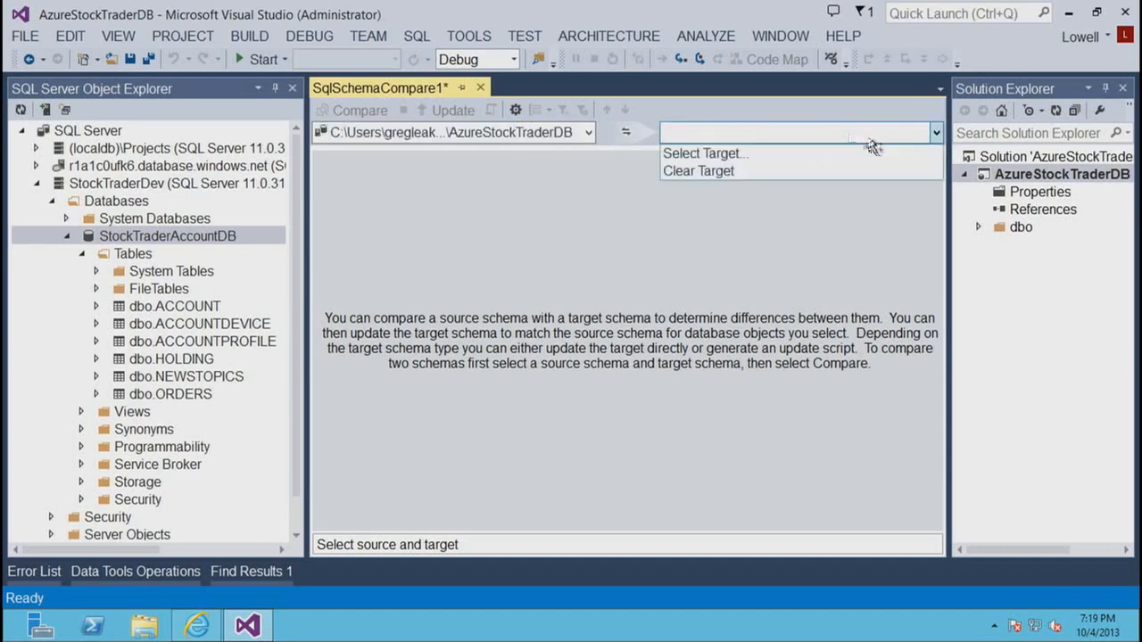
click(735, 152)
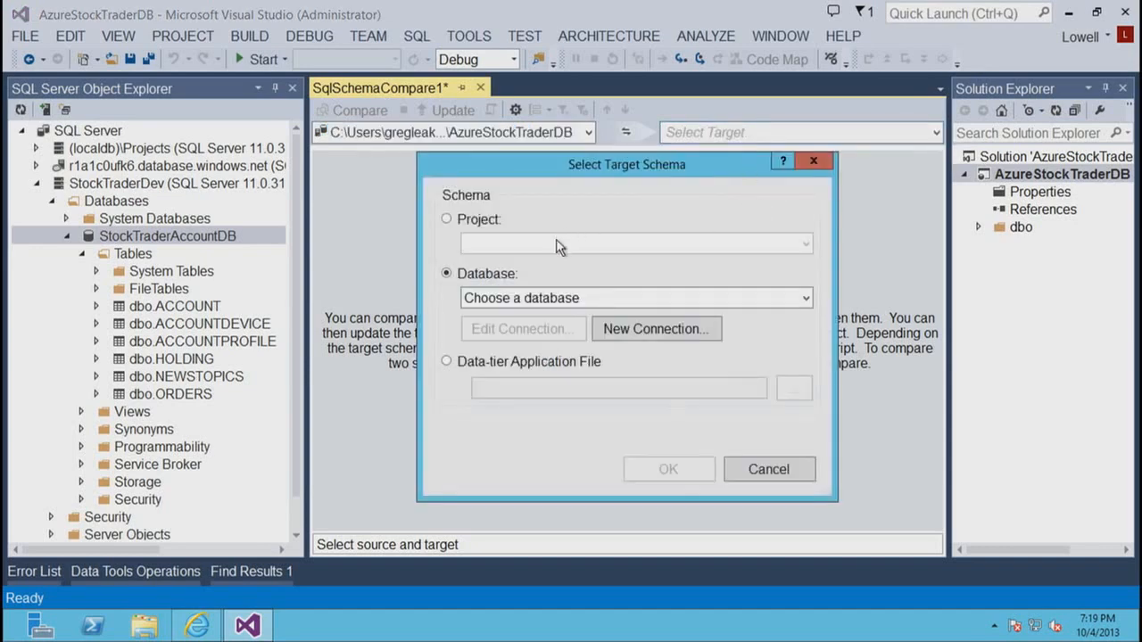
click(804, 299)
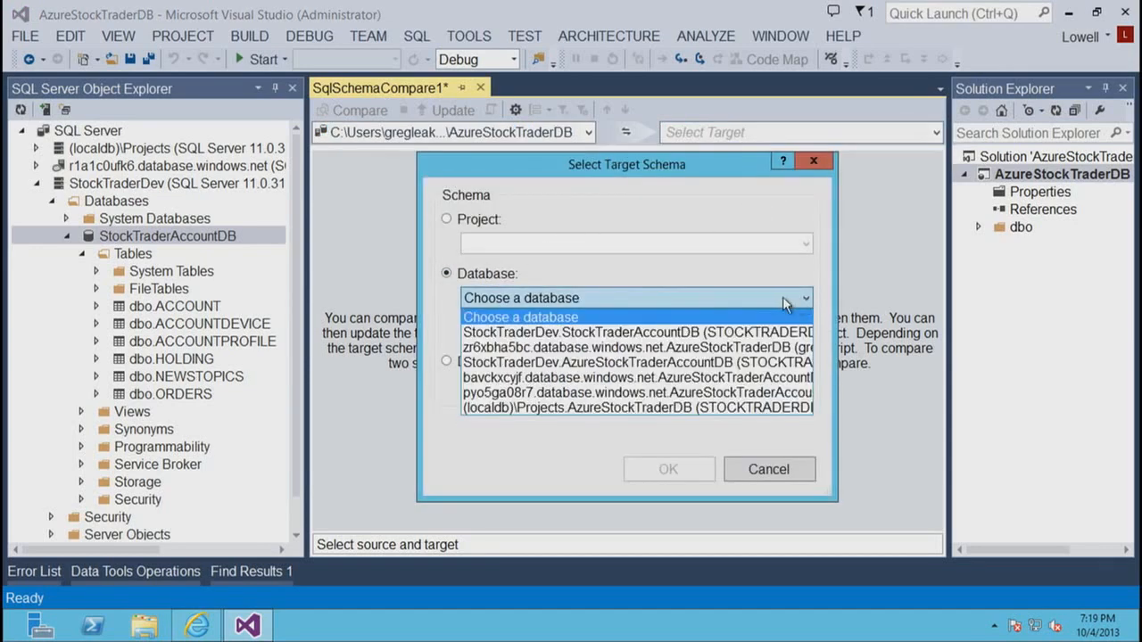
click(689, 333)
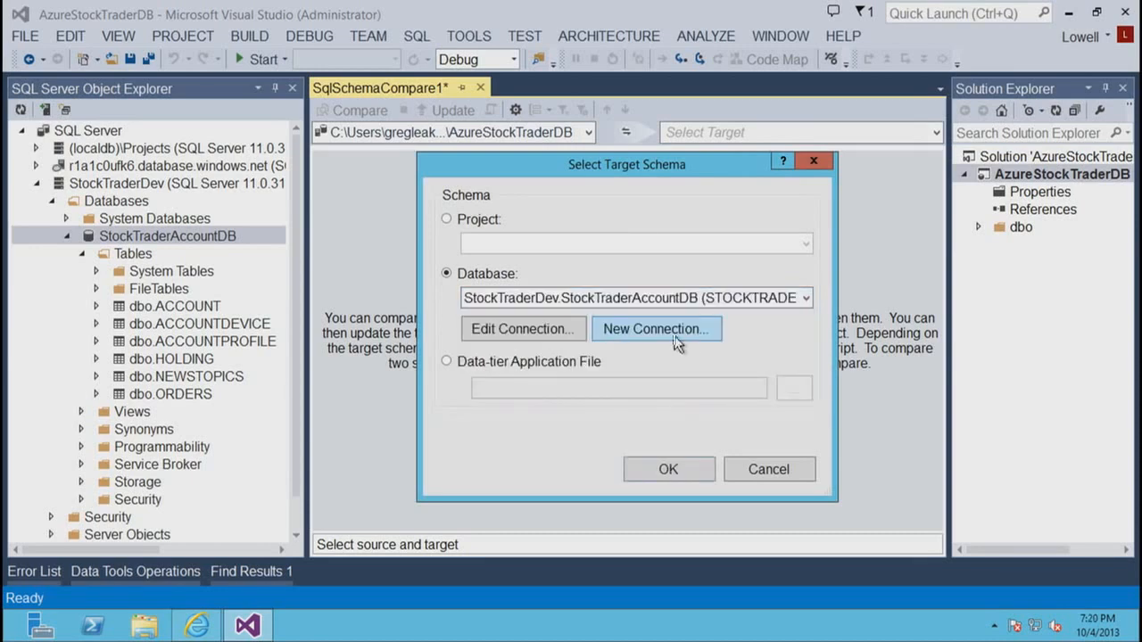
click(668, 471)
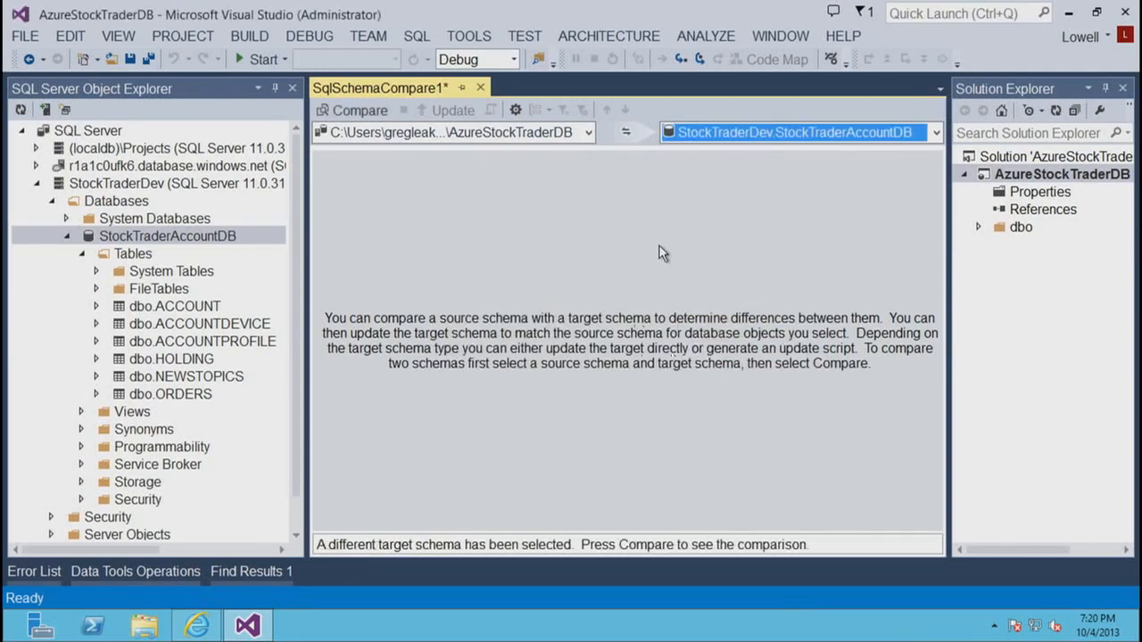
- Run the schema comparison and display the source and target definitions of dbo.ProcedureOrders
click(359, 111)
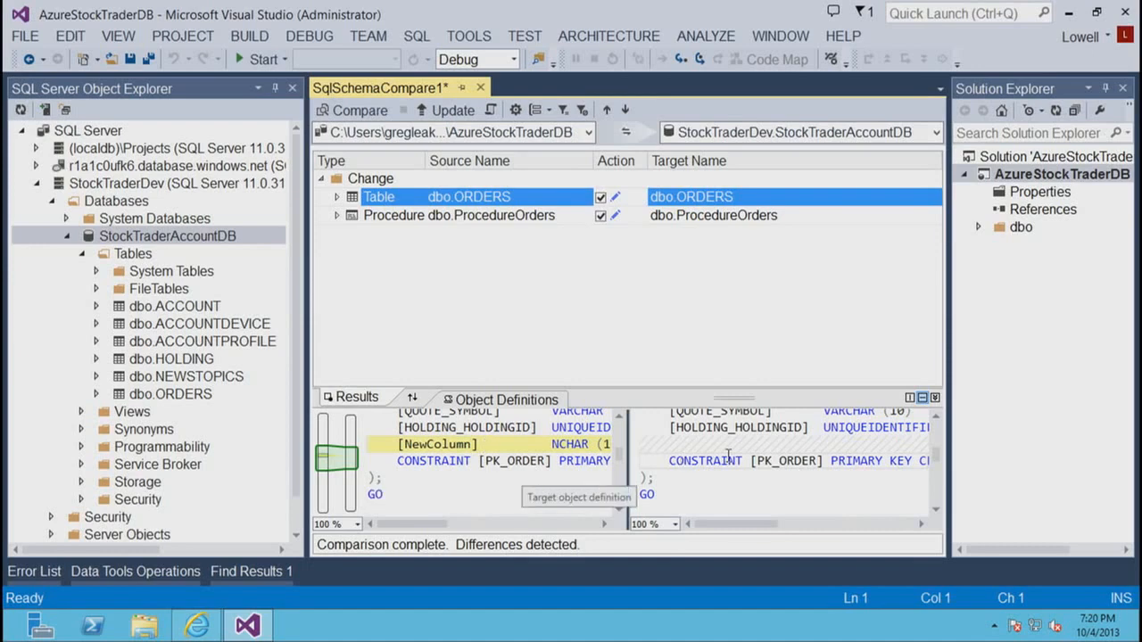
click(471, 222)
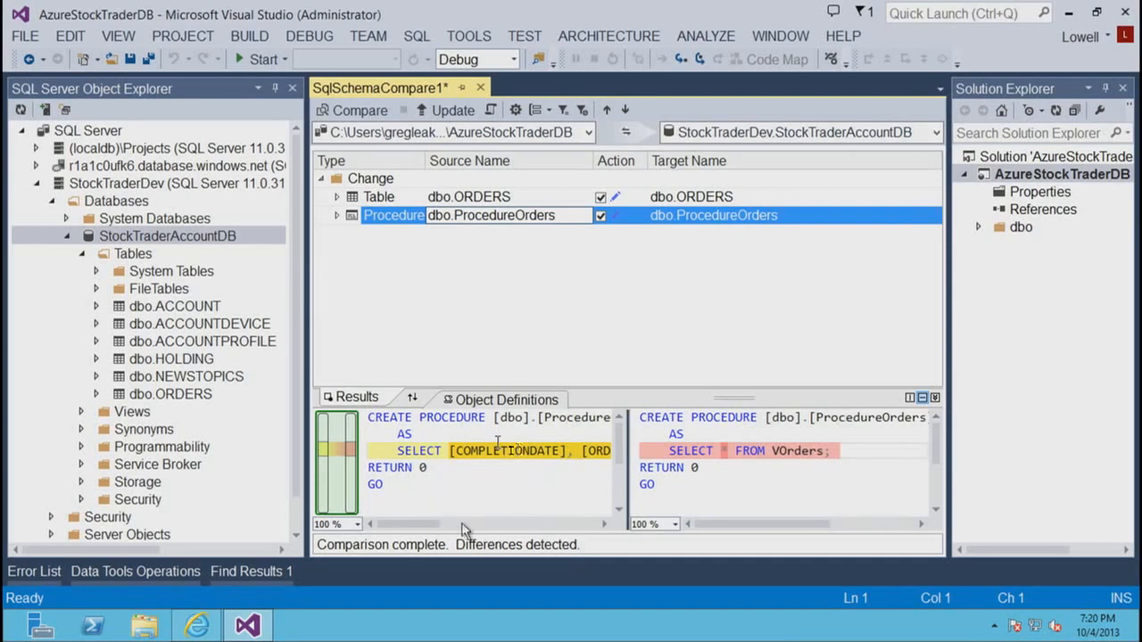
drag(433, 526, 393, 534)
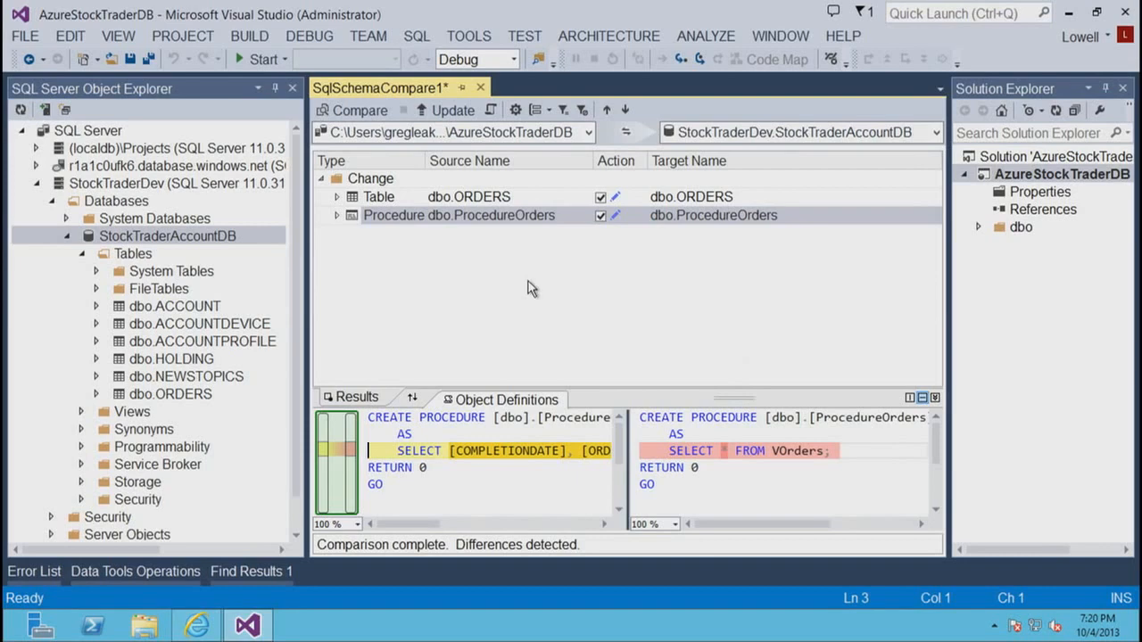
- Update the target database with both compared changes, confirm the update, and shrink the Data Tools Operations pane
click(453, 109)
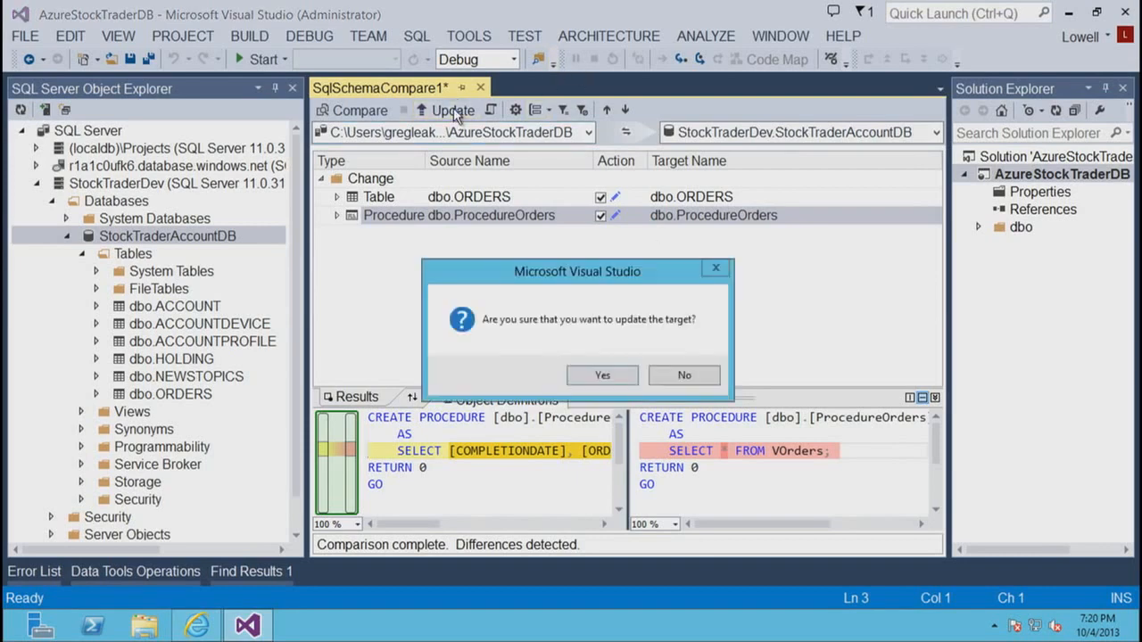
click(602, 375)
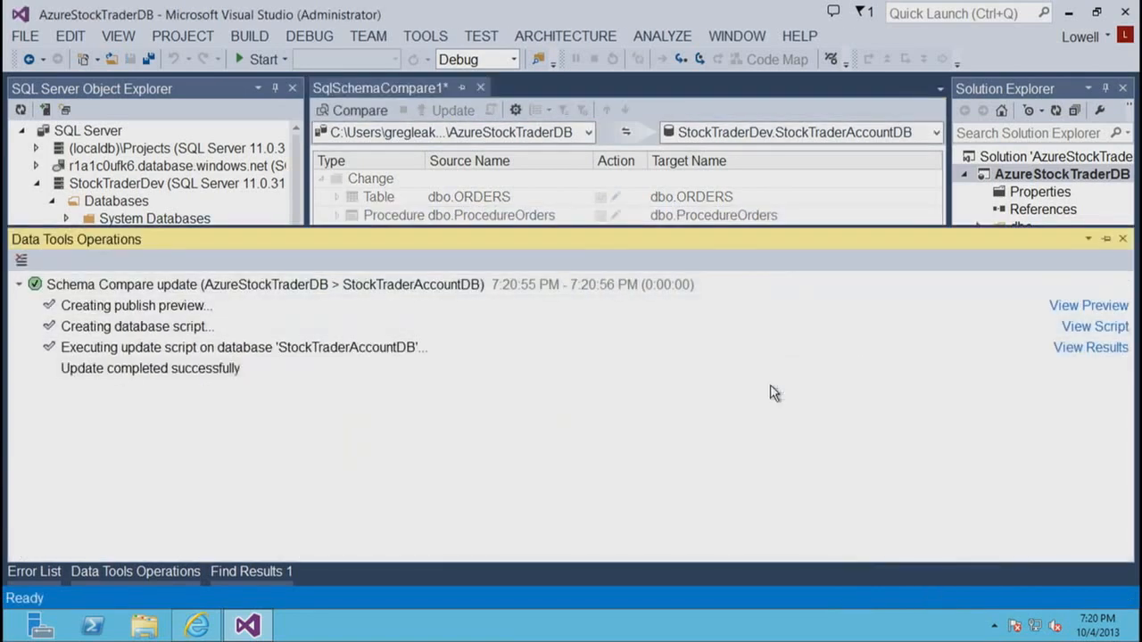
drag(710, 229, 713, 496)
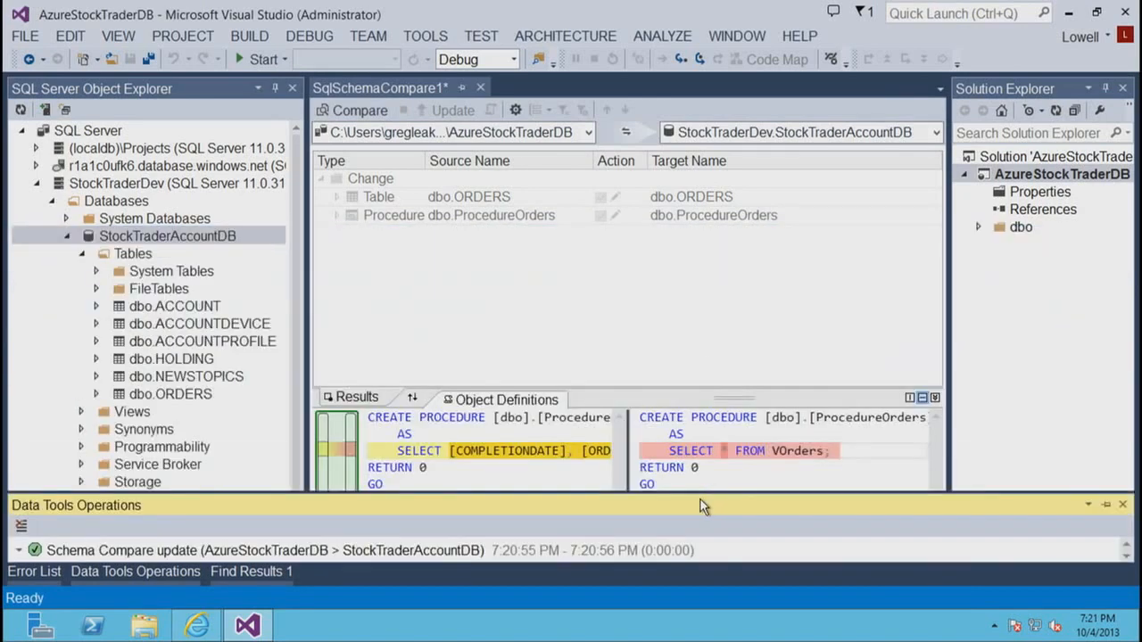
- Close the schema comparison and collapse StockTraderAccountDB and the Databases folder under StockTraderDev
click(480, 88)
click(649, 434)
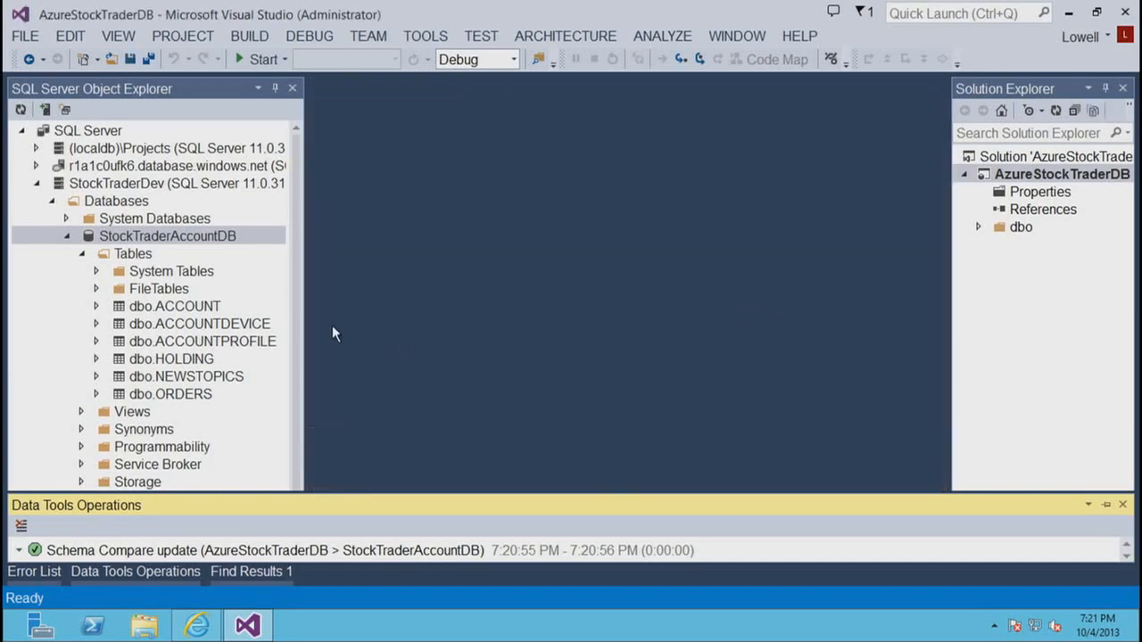
click(66, 236)
click(50, 200)
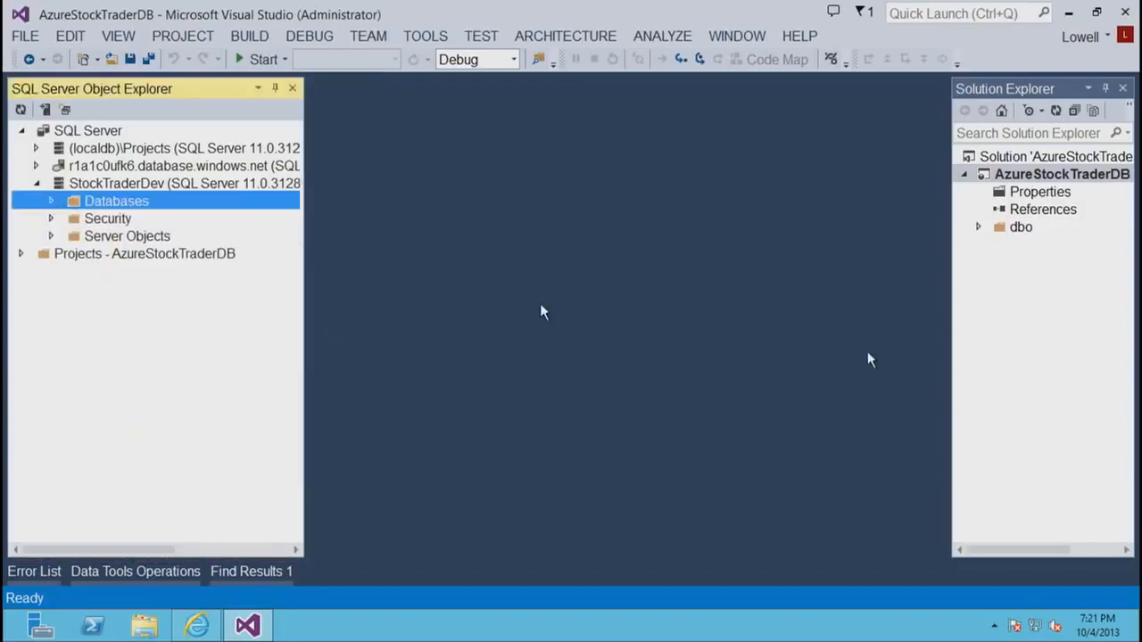
- Widen Solution Explorer and set the AzureStockTraderDB project's target platform to Windows Azure SQL Database
click(954, 306)
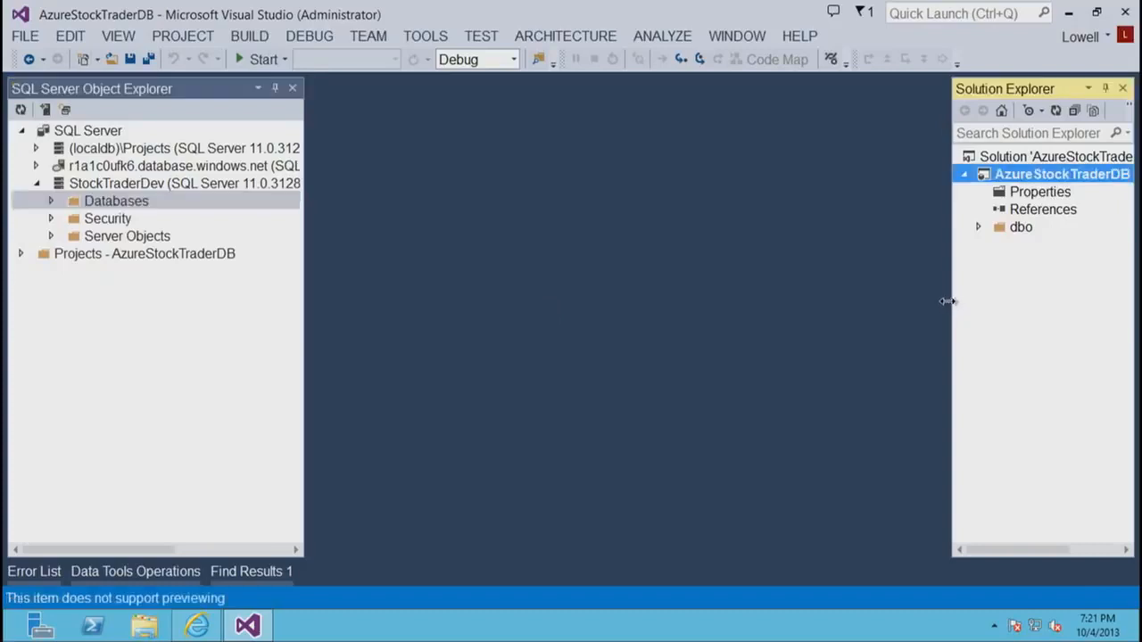
drag(946, 304, 797, 329)
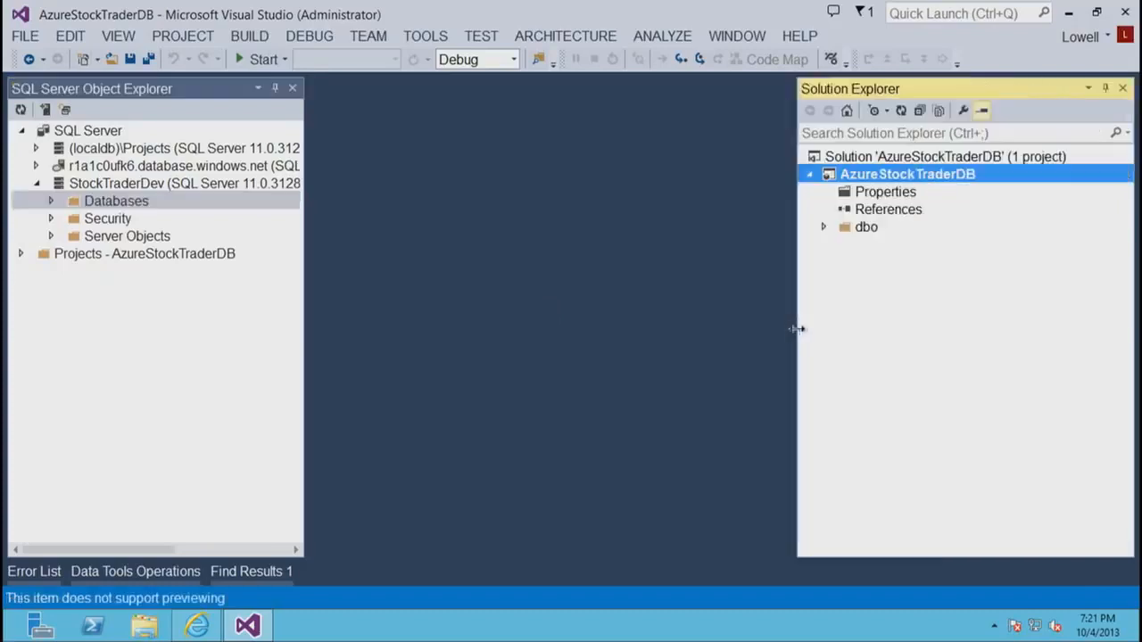
right_click(877, 171)
click(723, 596)
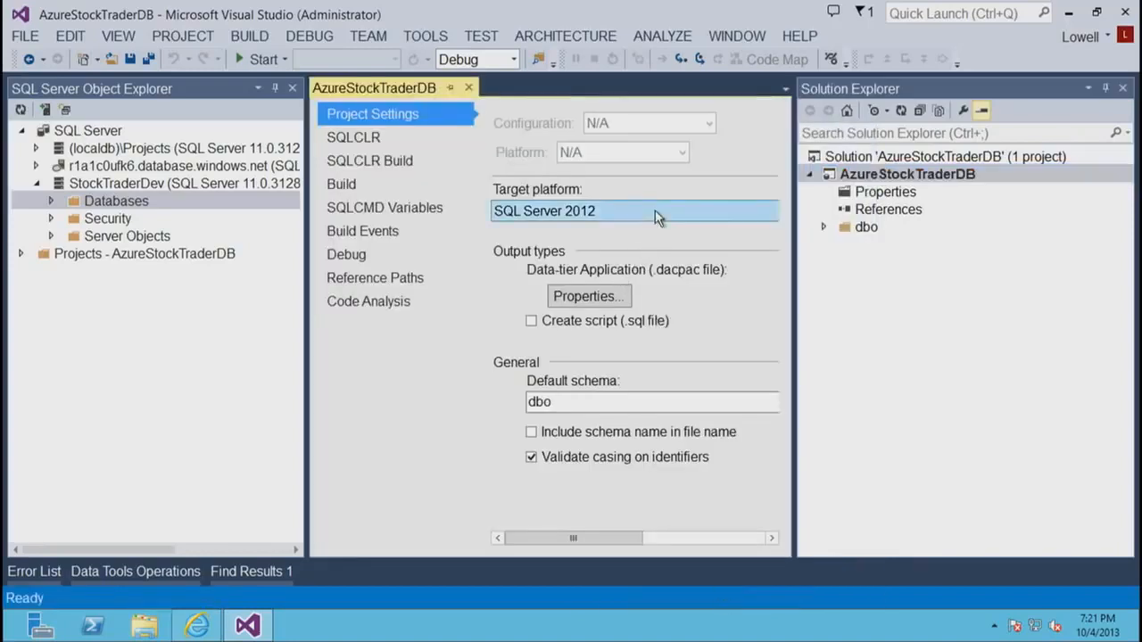
click(658, 217)
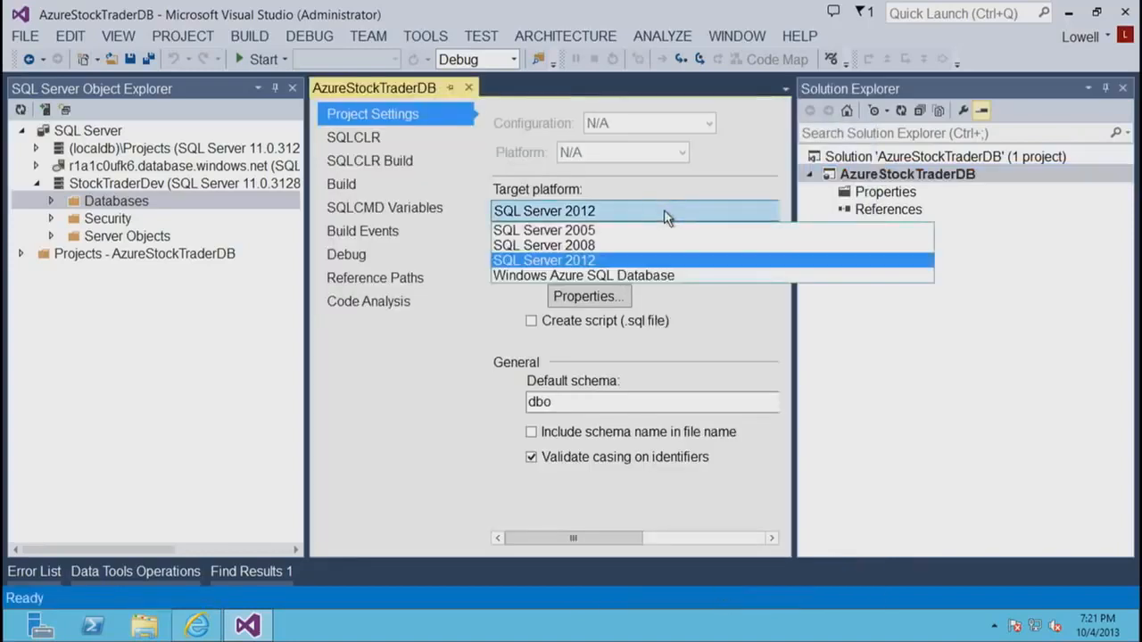
click(580, 277)
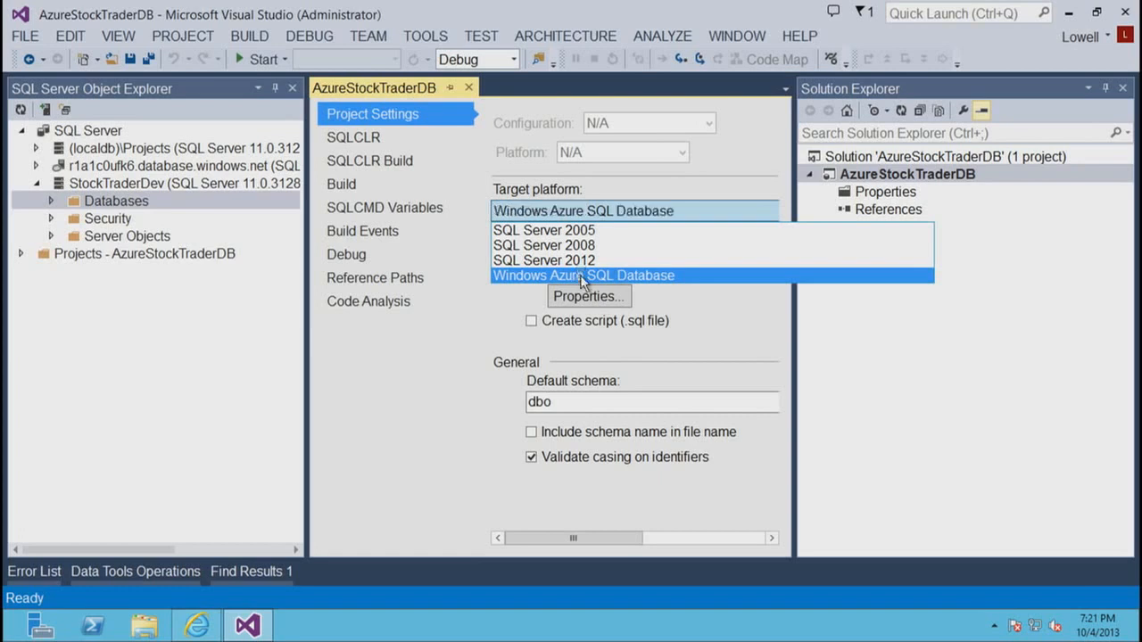
- Rebuild the solution for the new target platform and check the Error List
click(256, 39)
click(255, 39)
click(236, 39)
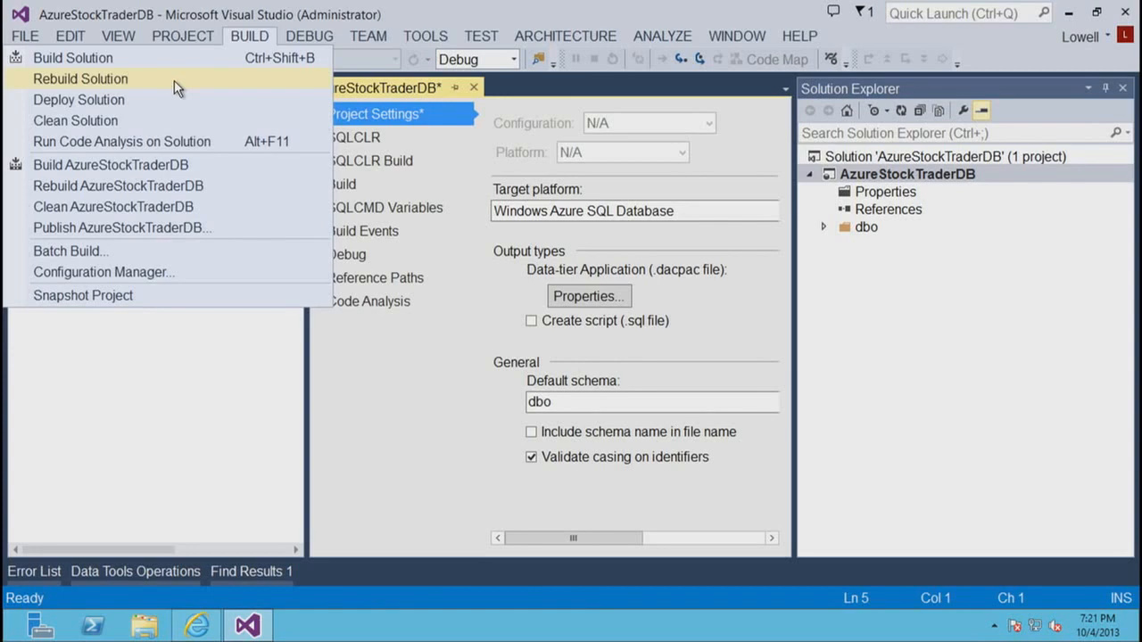
click(174, 80)
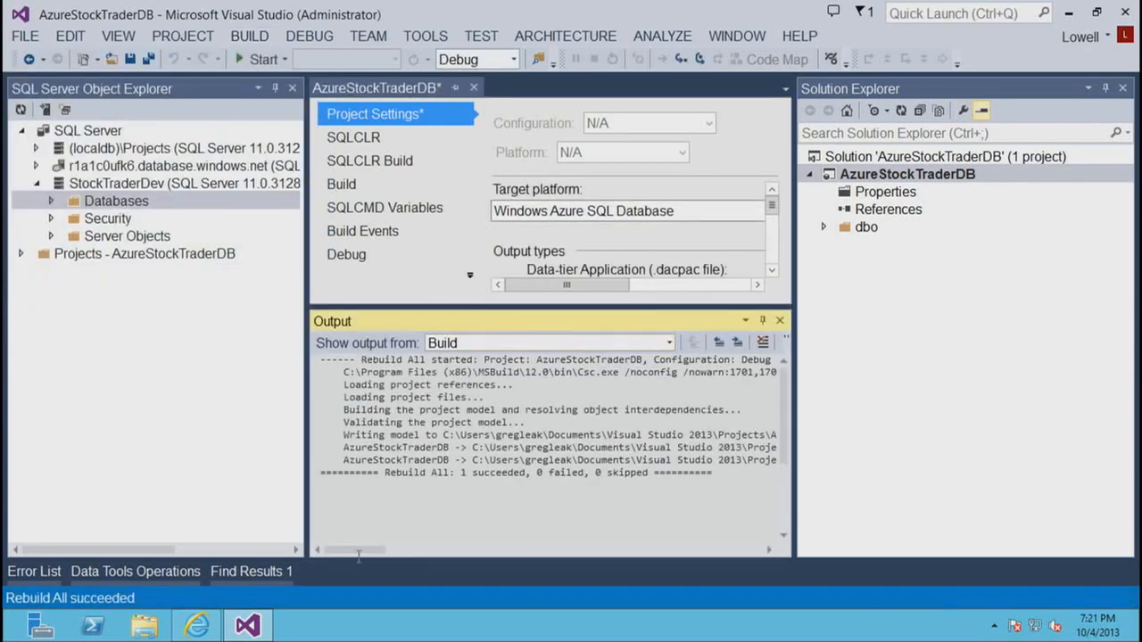
click(22, 572)
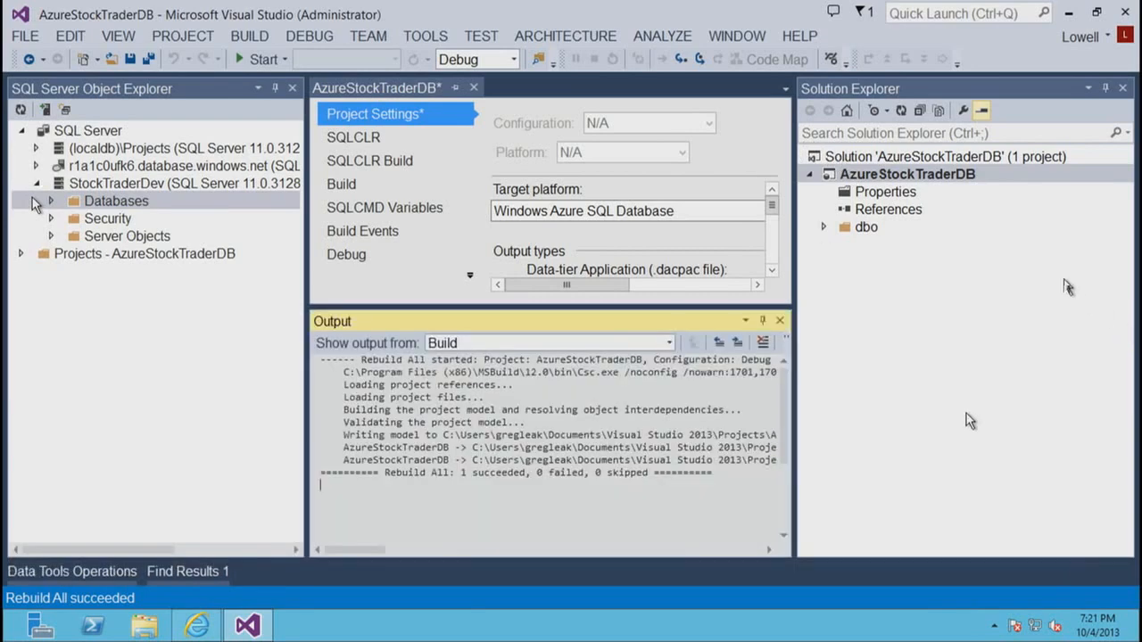
- Start publishing the AzureStockTraderDB project and set the target connection's server name to r1a1c0ufk6.database.windows.net
right_click(939, 177)
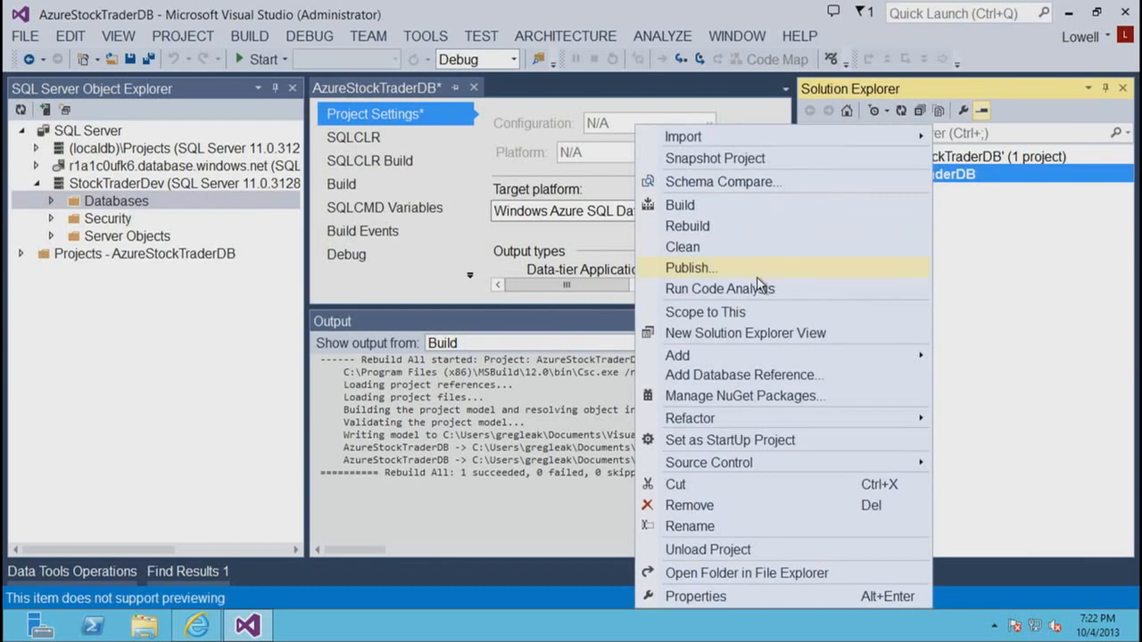
click(755, 272)
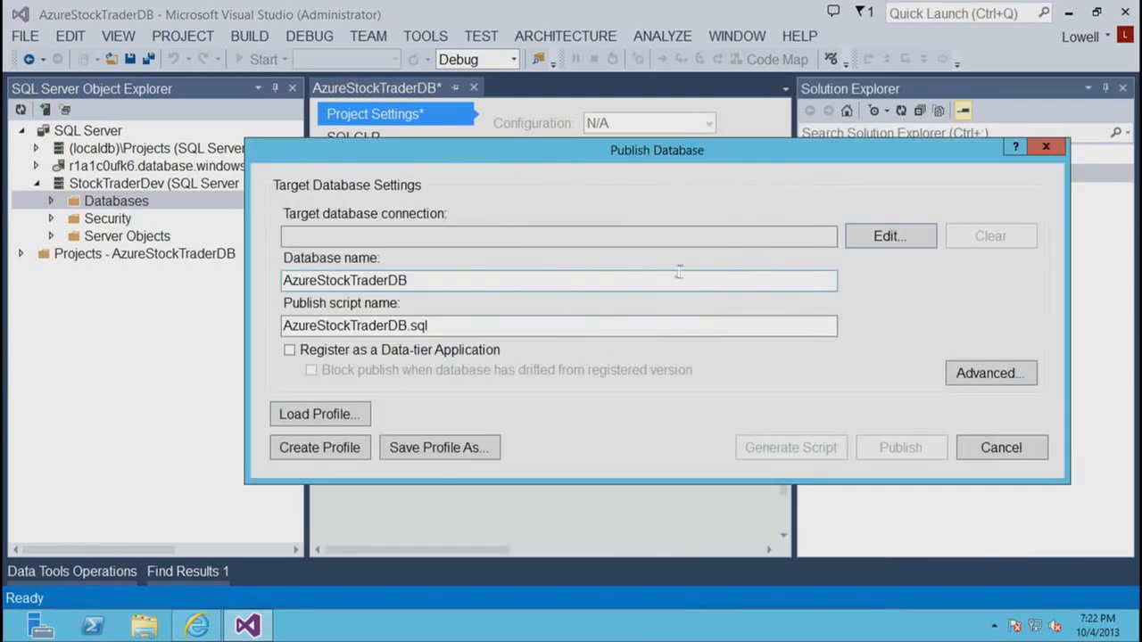
click(867, 236)
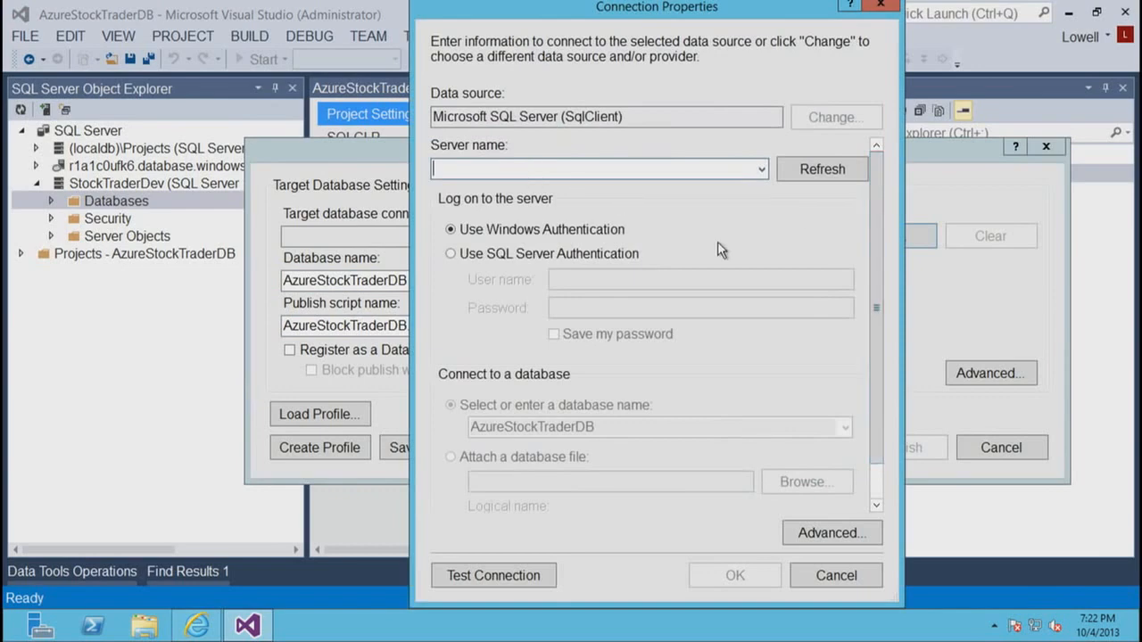
text(r1a1c0ufk6.database.windows.net)
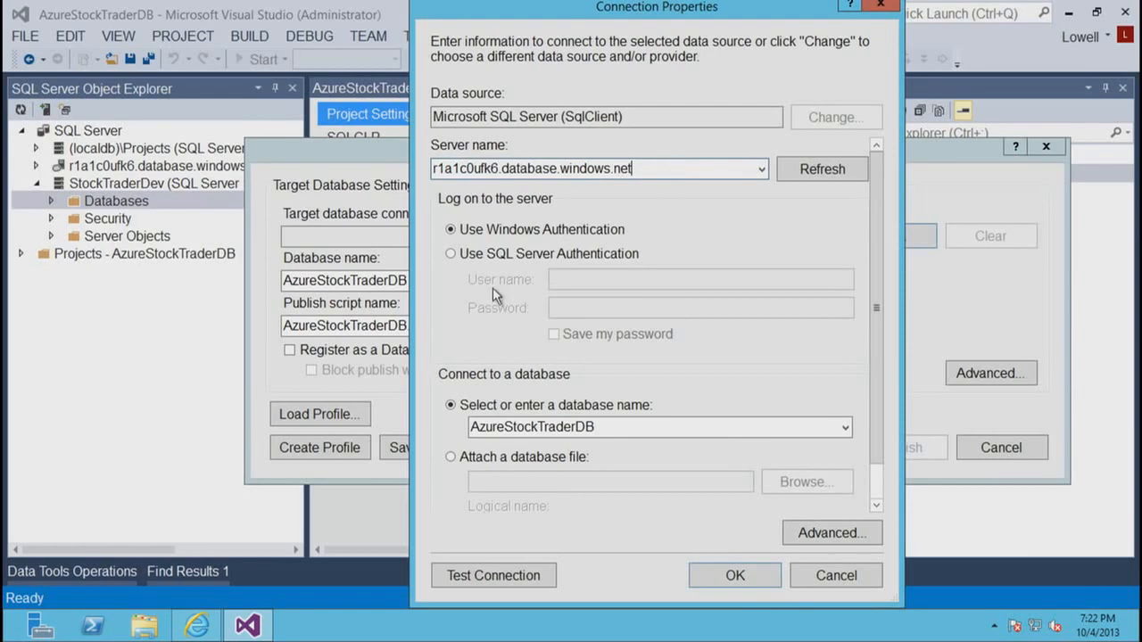
- Switch the connection to SQL Server Authentication, enter the user name and account password, and accept the connection
click(516, 257)
click(581, 285)
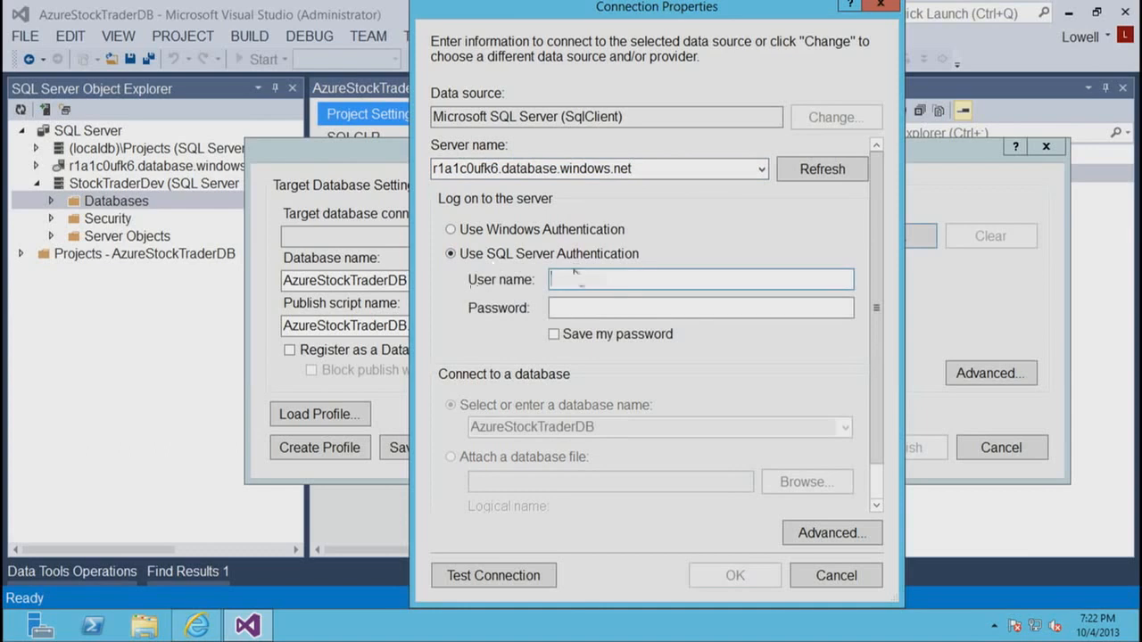
text(l)
key(Tab)
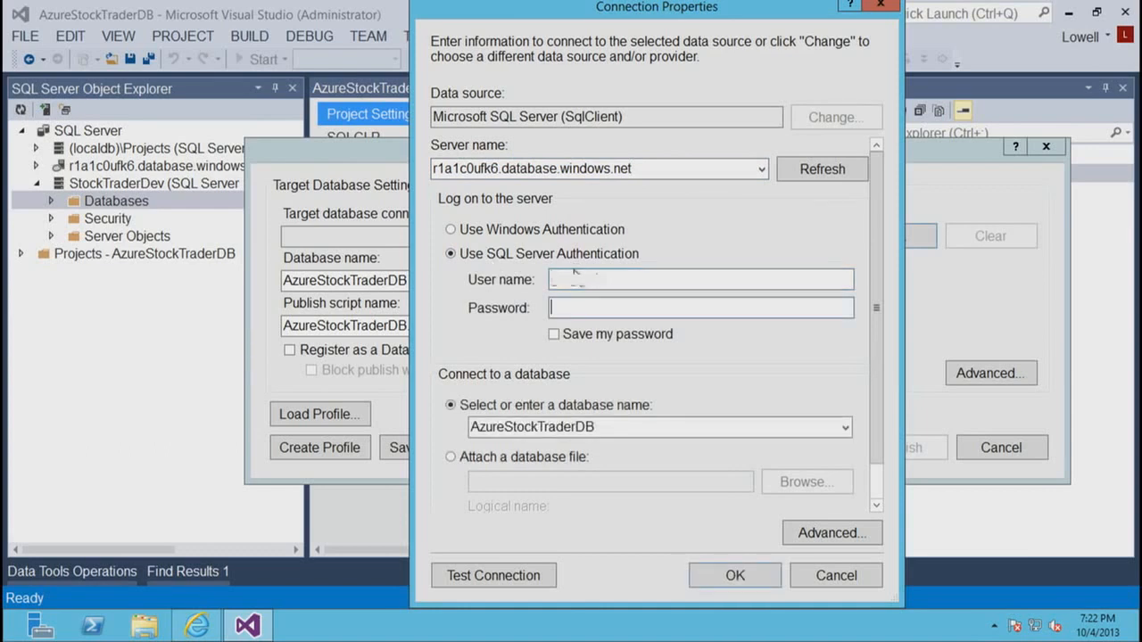
text(passw0rd!)
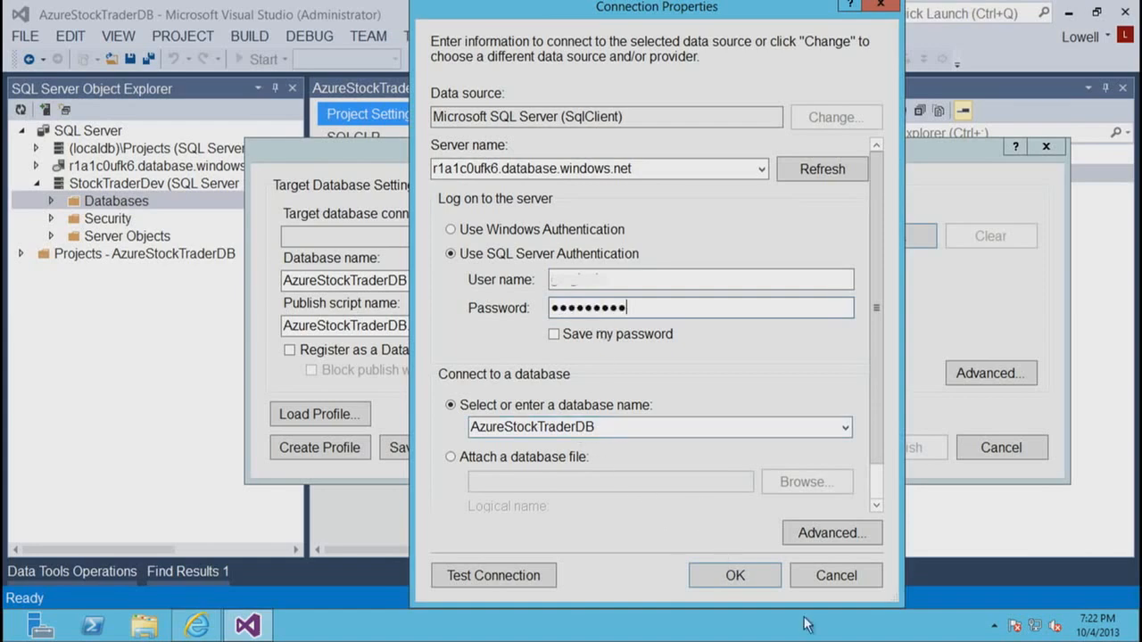
click(767, 578)
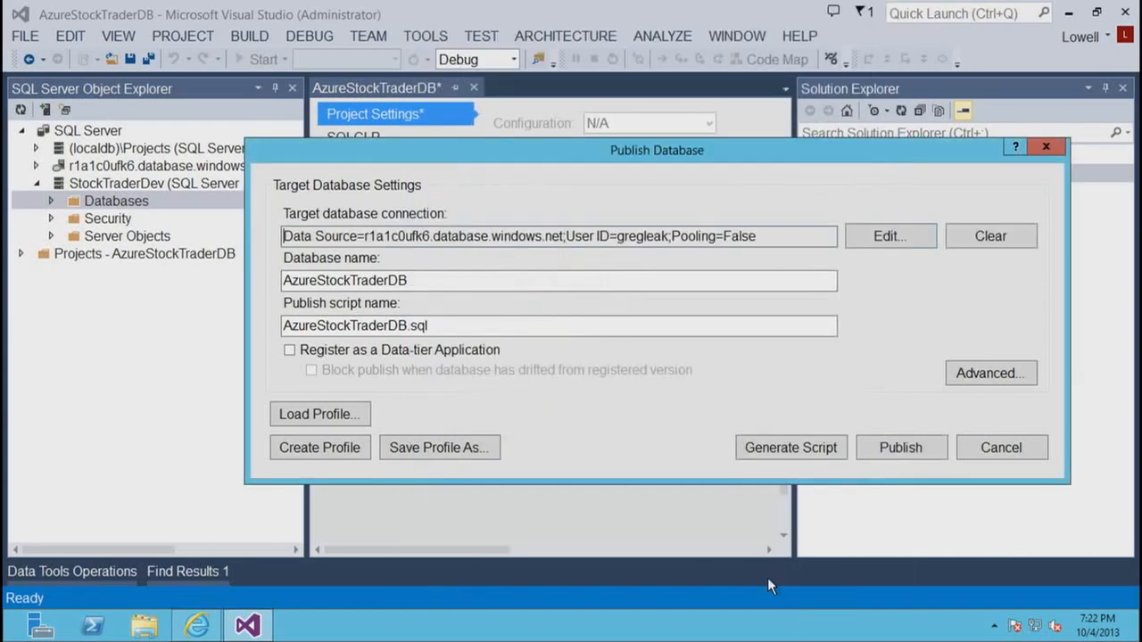
- Publish the database to Azure, enlarge the Data Tools Operations pane to follow the progress, and close the pane
click(904, 445)
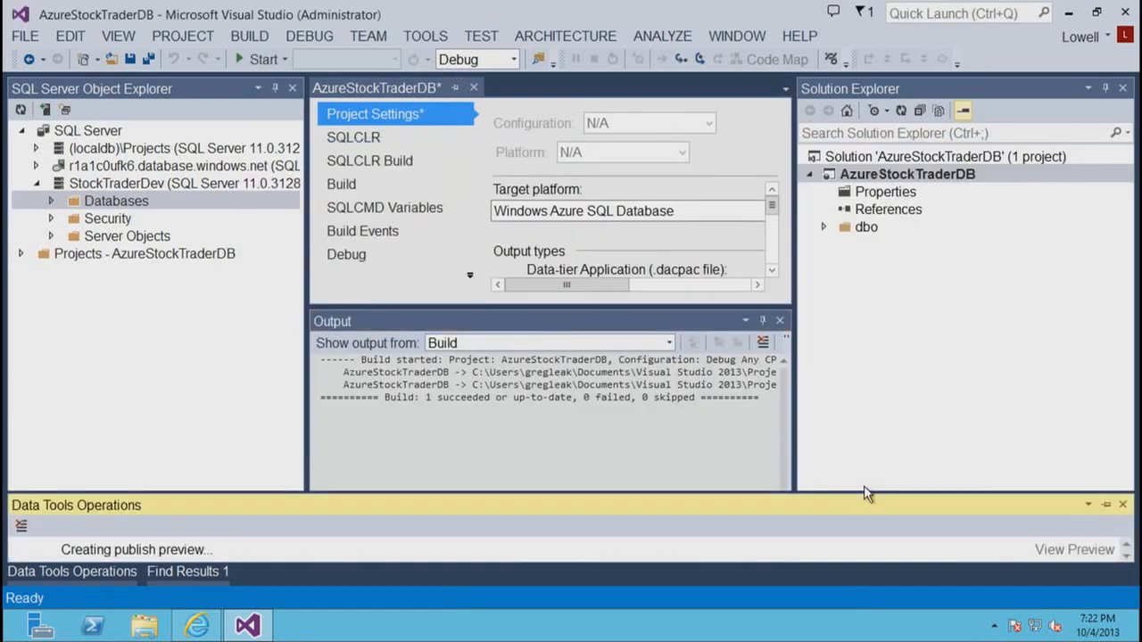
drag(865, 493, 865, 382)
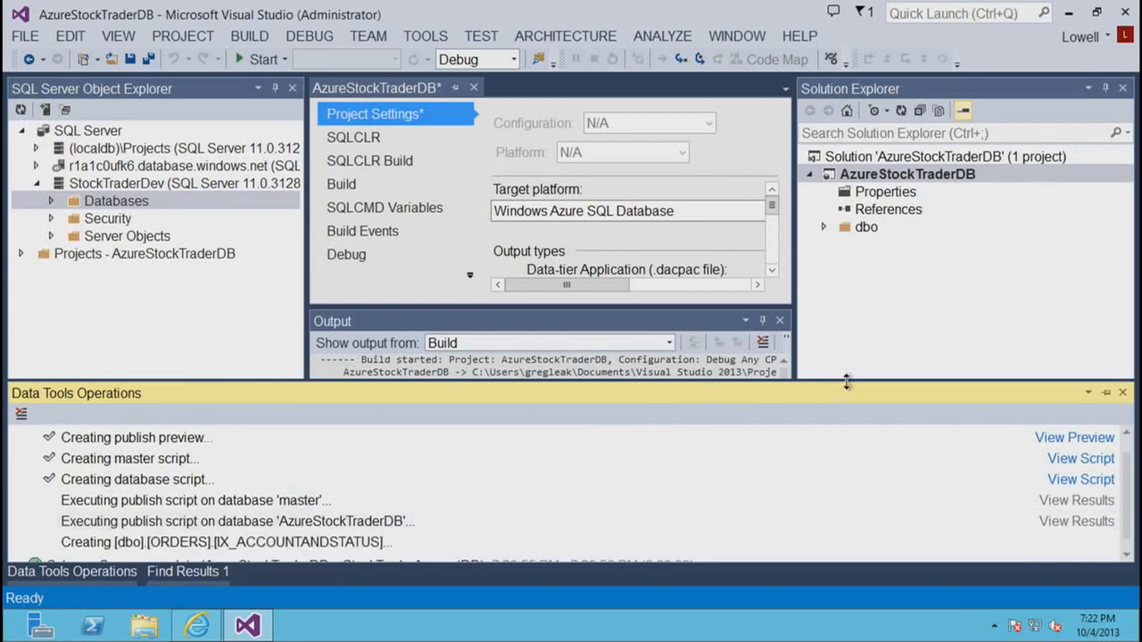
drag(847, 382, 865, 442)
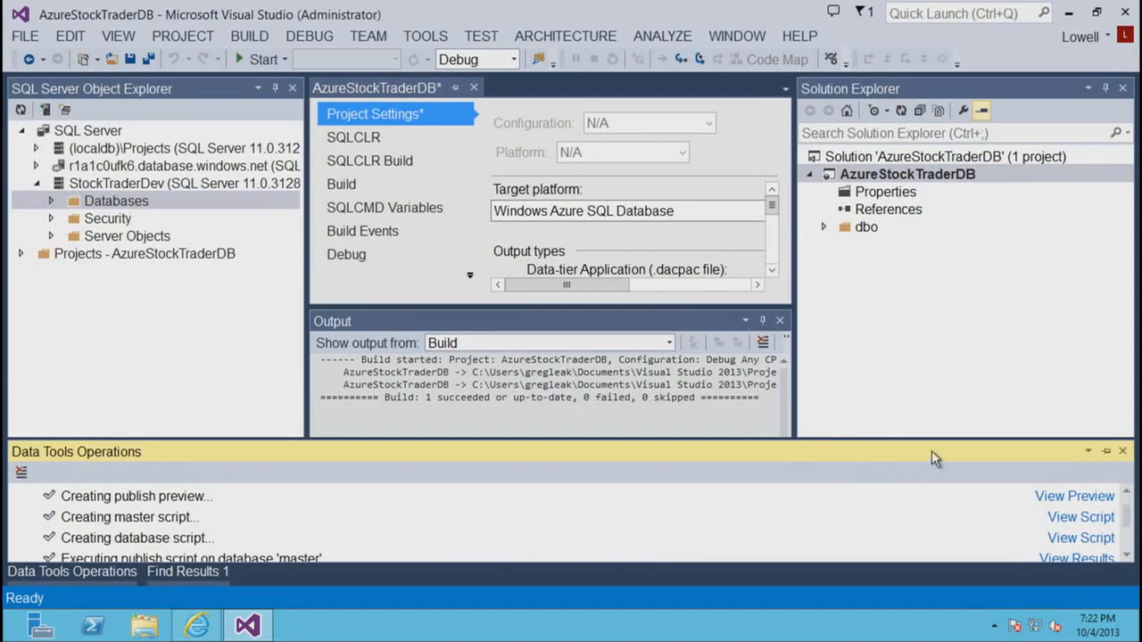
drag(930, 440, 901, 365)
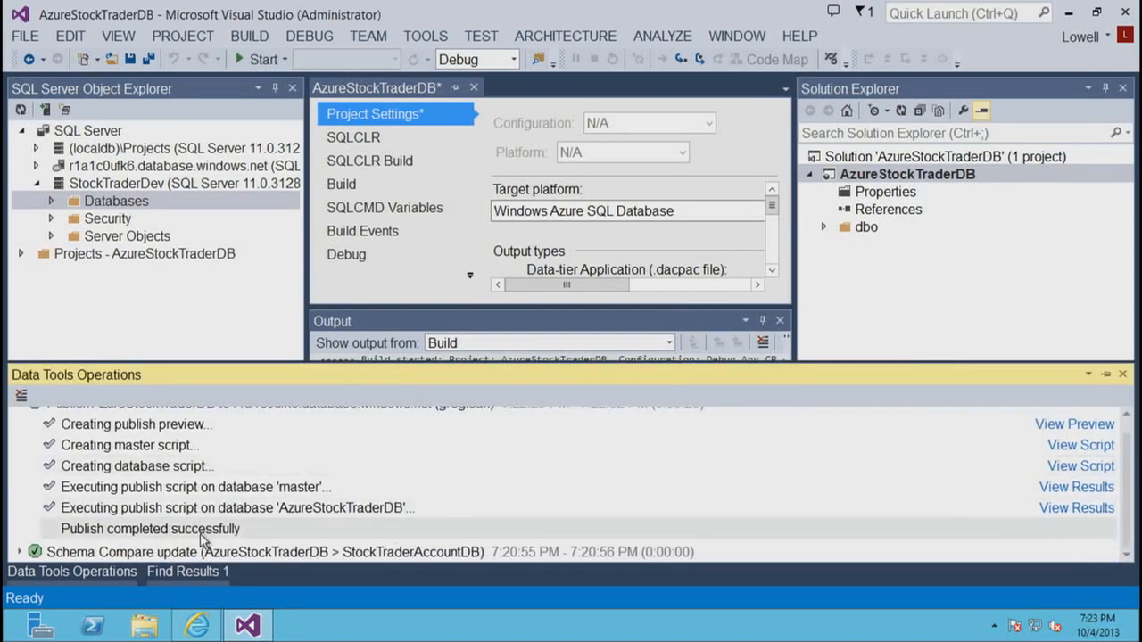
click(1122, 375)
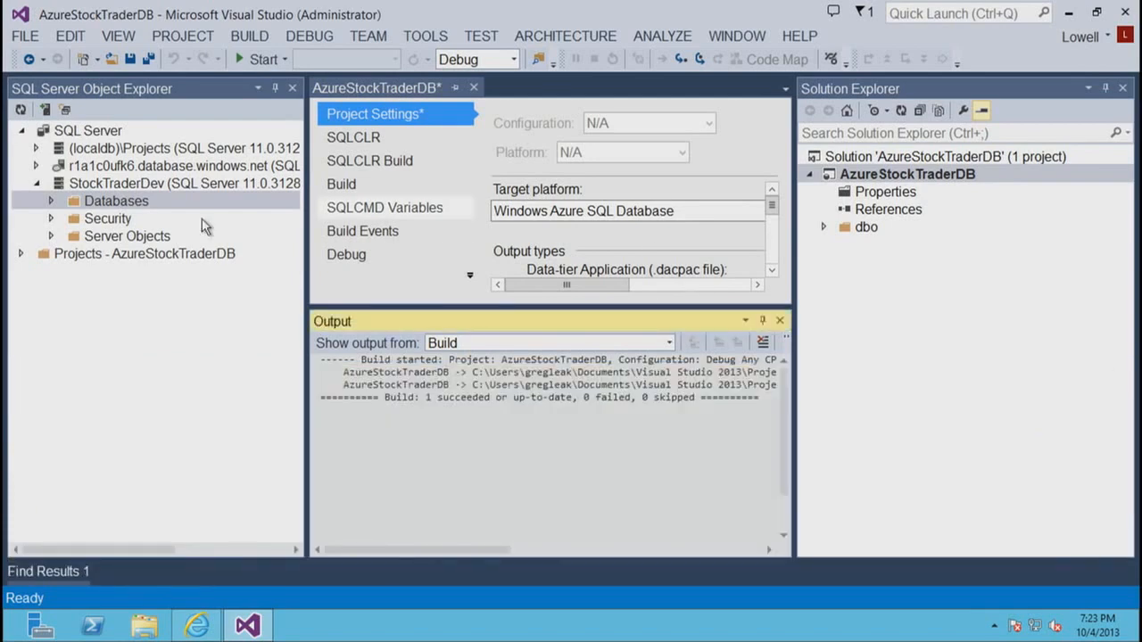
- Collapse StockTraderDev, refresh the Azure server's Databases folder, and expand the published AzureStockTraderDB database
click(37, 183)
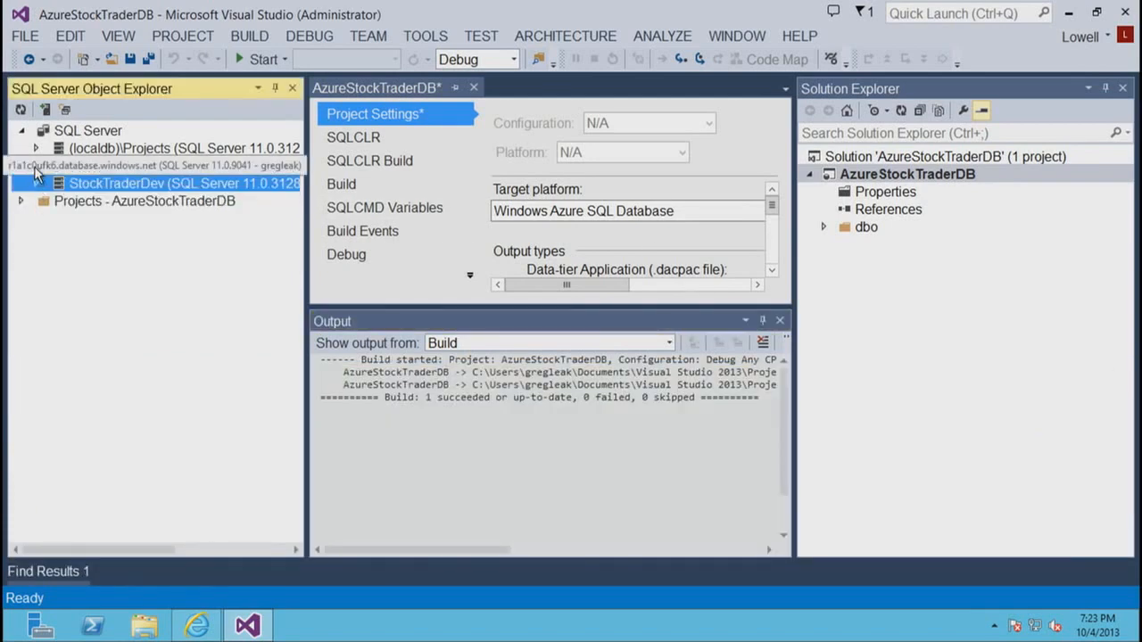
click(36, 168)
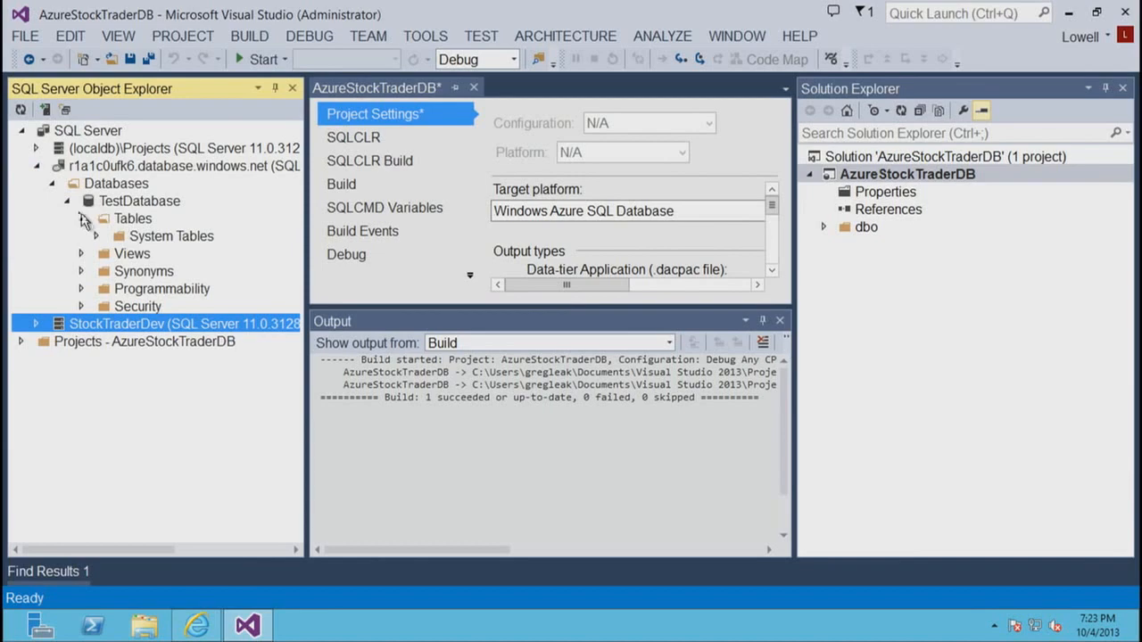
click(81, 218)
click(100, 201)
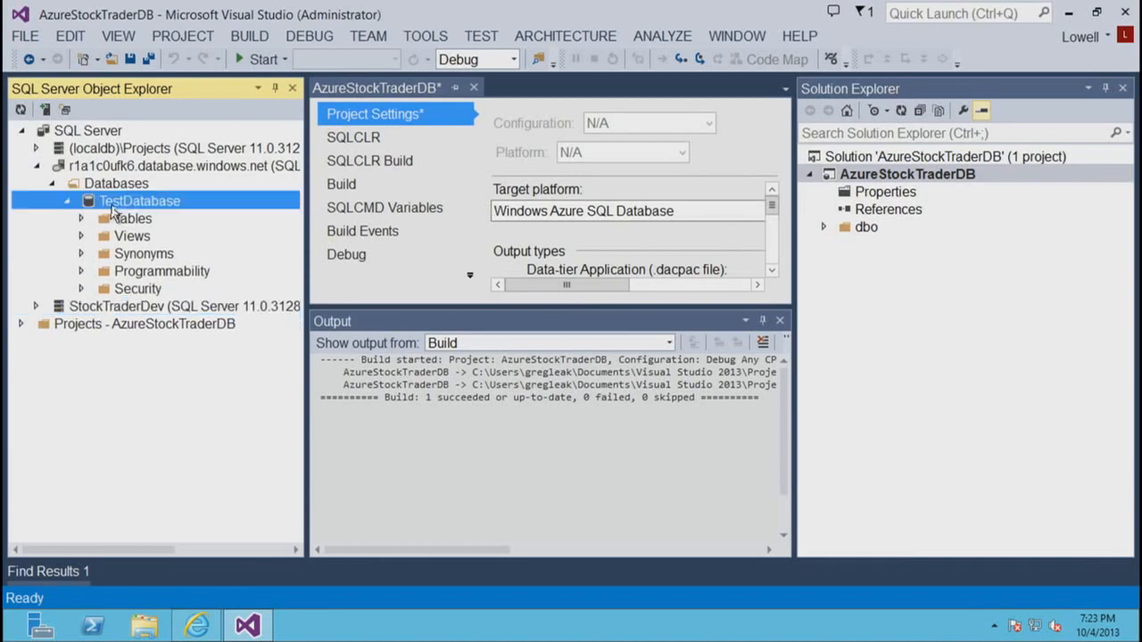
right_click(93, 185)
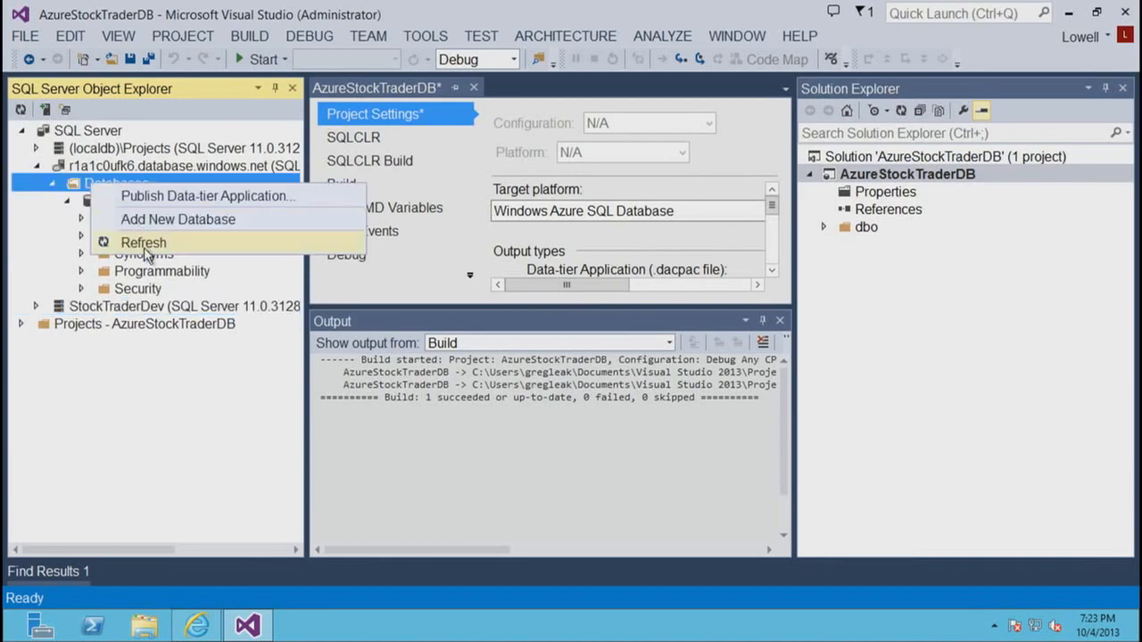
click(144, 247)
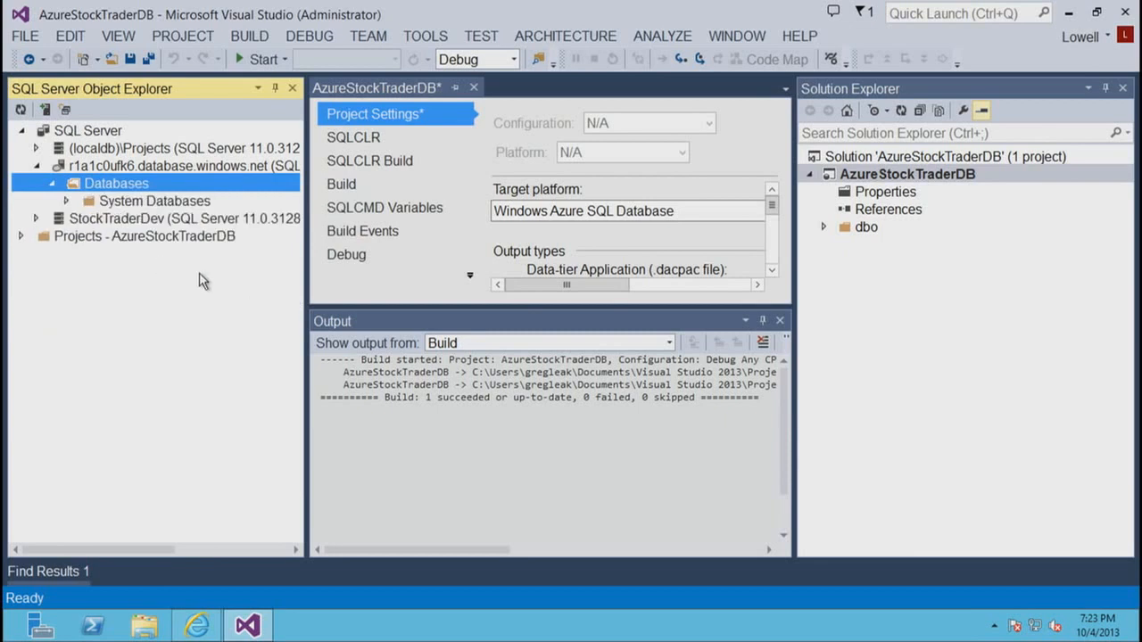
click(173, 223)
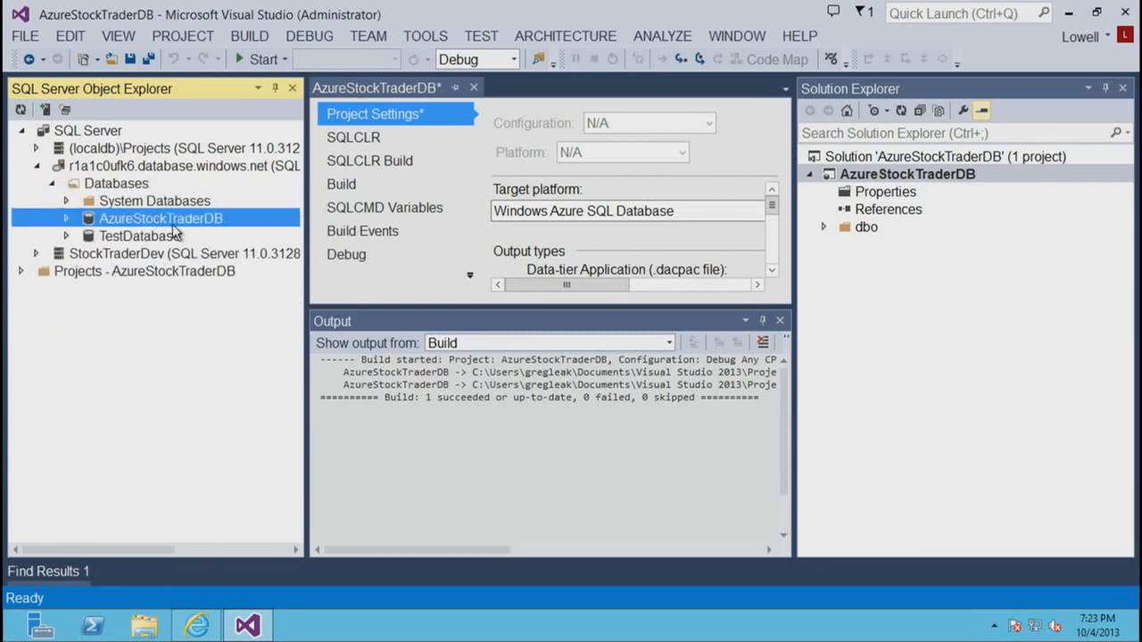
double_click(177, 225)
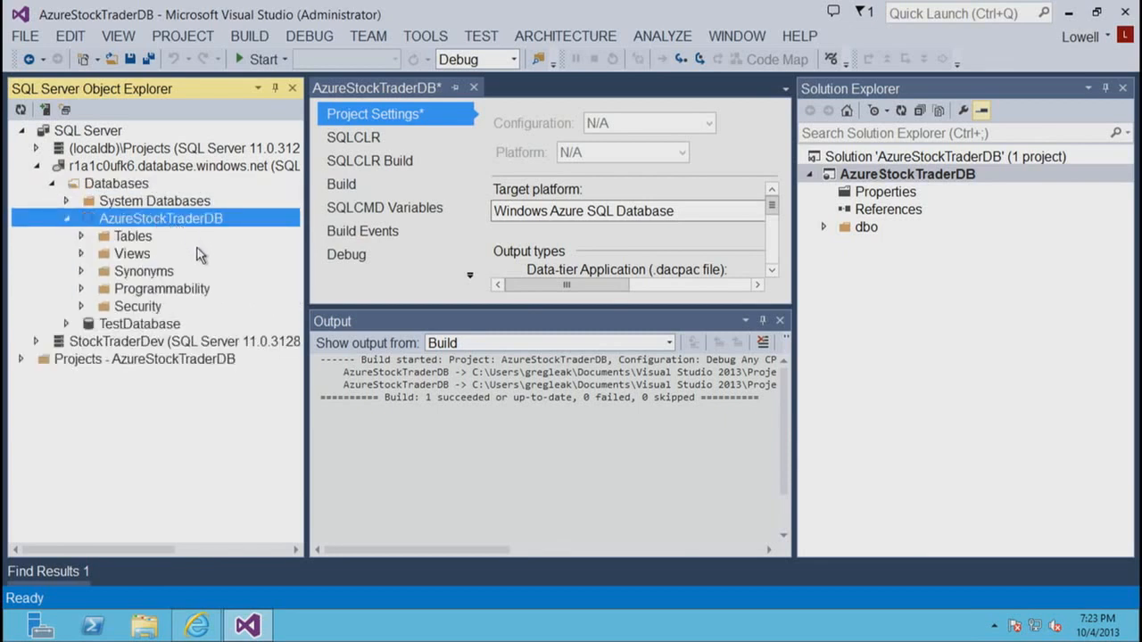